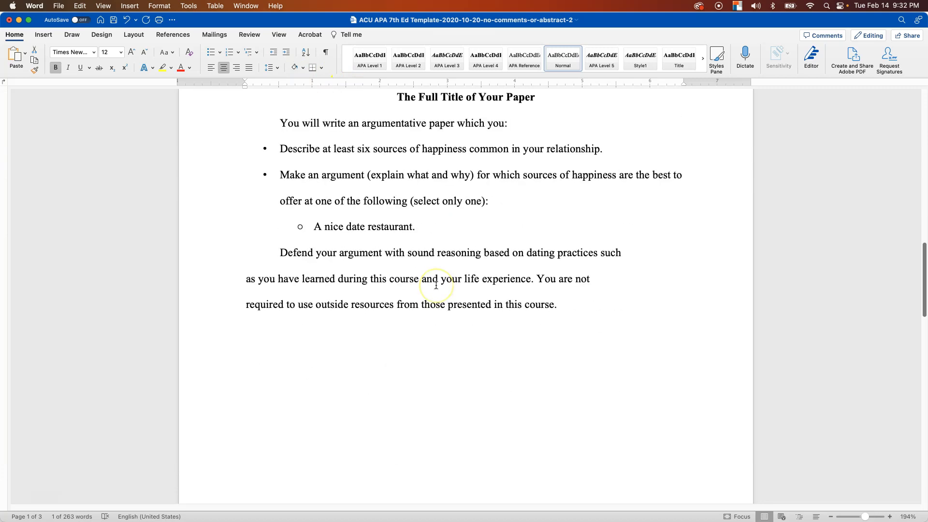
# Italicize all the assignment instructions under the title and strike through the opening line "You will write an argumentative paper which you:".
pyautogui.scroll(2, 436, 285)
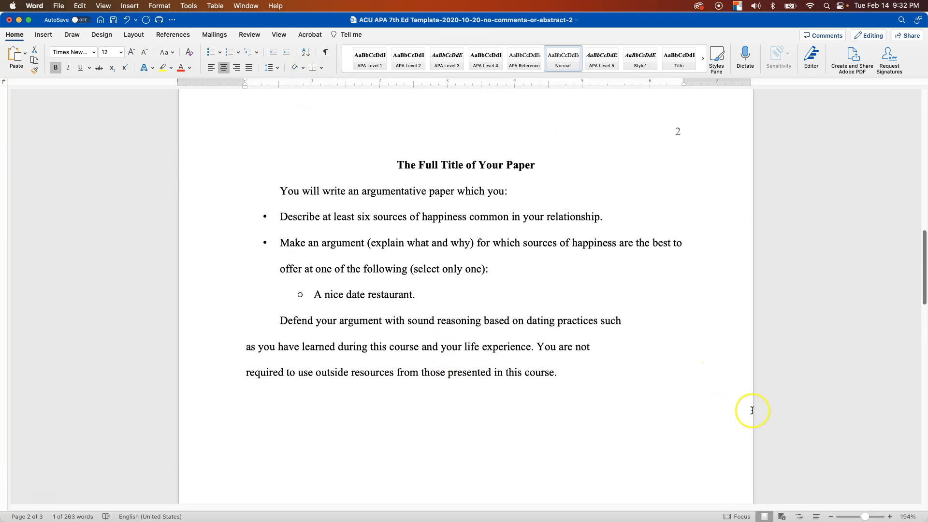
pyautogui.moveTo(866, 516); pyautogui.dragTo(868, 516)
pyautogui.scroll(-1, 810, 460)
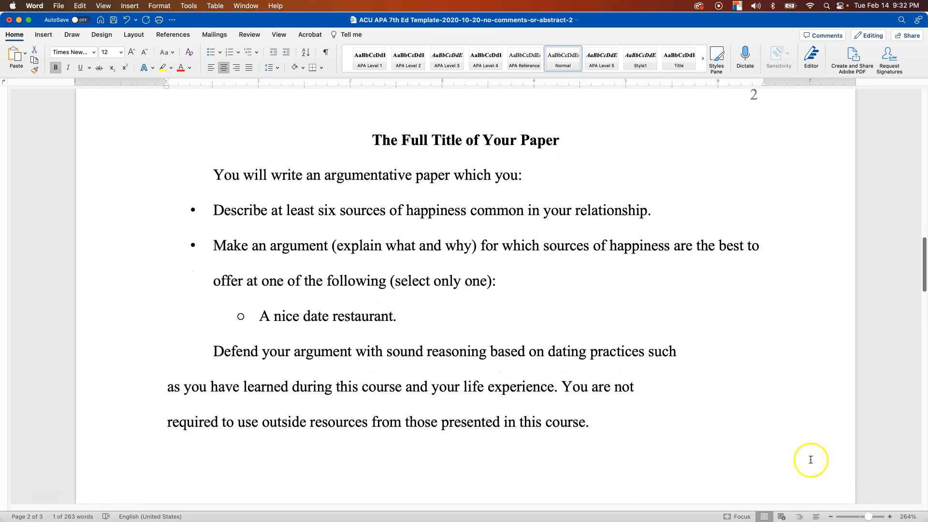
pyautogui.moveTo(616, 428); pyautogui.dragTo(208, 185)
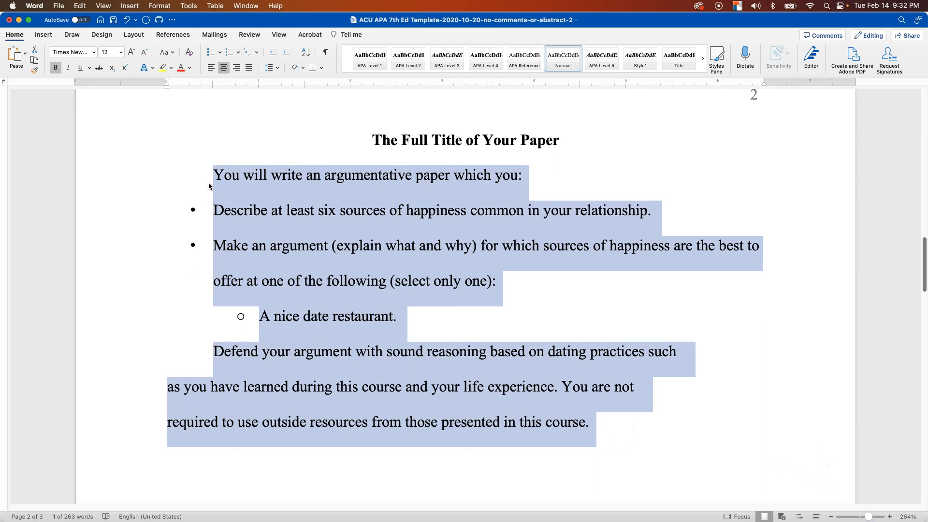
pyautogui.press('super+i')
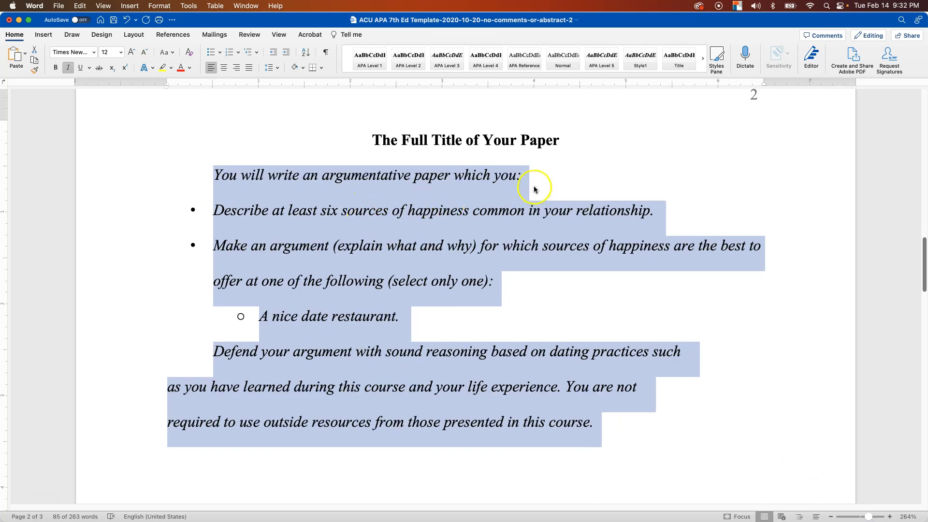
pyautogui.moveTo(531, 181); pyautogui.dragTo(207, 166)
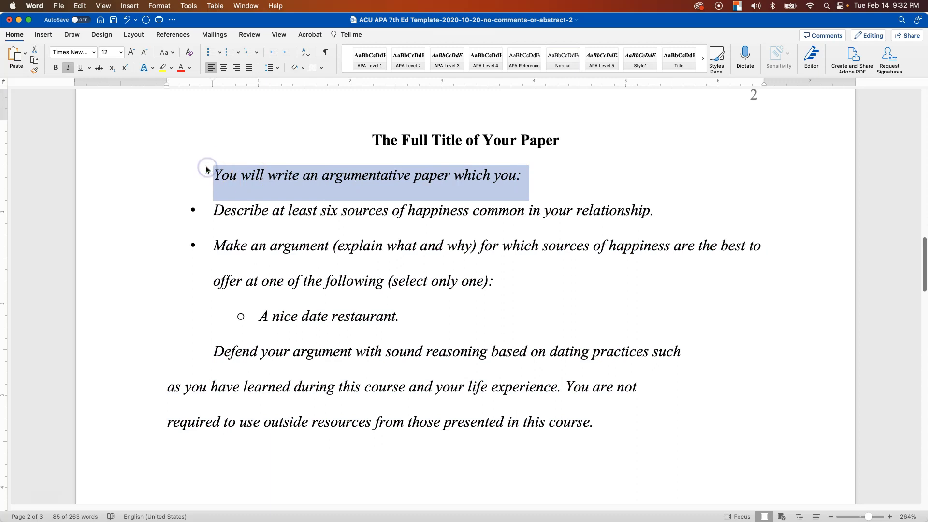
pyautogui.press('super+shift+x')
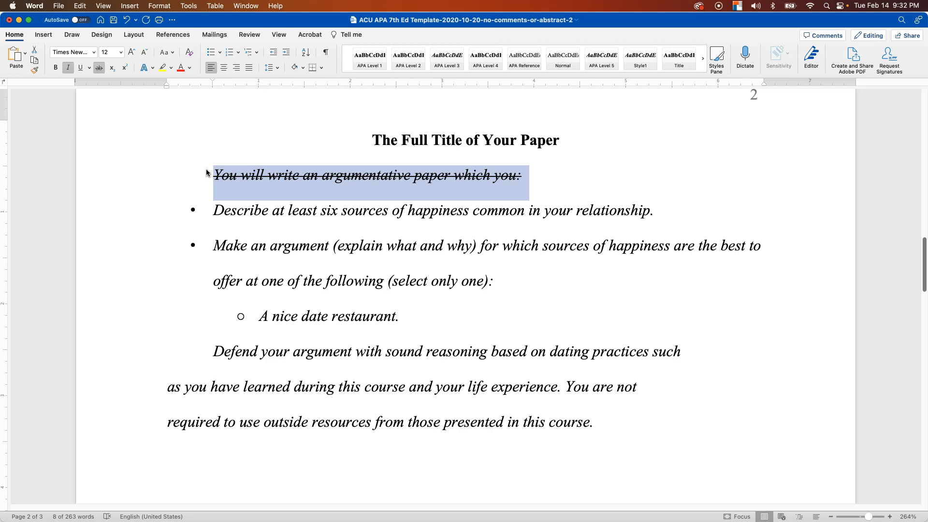
# Add a non-italic sub-bullet "Great kisser." under the instruction about six sources of happiness.
pyautogui.click(677, 215)
pyautogui.press('Return')
pyautogui.press('Tab')
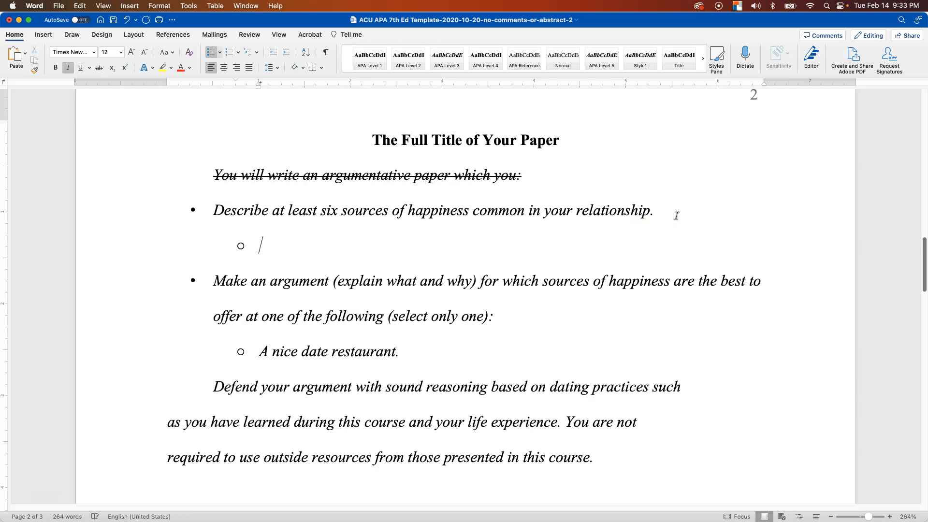
pyautogui.press('super+i')
pyautogui.write('Great kisser.')
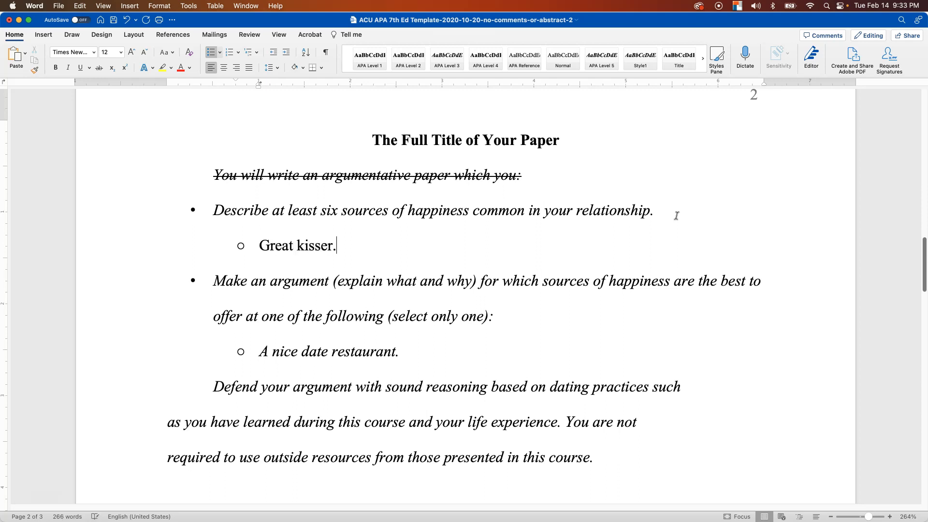
# Add the sub-bullets "Carry heavy objects." and "Very reliable." below the first answer.
pyautogui.press('Return')
pyautogui.write('Carry ')
pyautogui.write('eh')
pyautogui.press('BackSpace')
pyautogui.press('BackSpace')
pyautogui.write('heavy objects.')
pyautogui.press('Return')
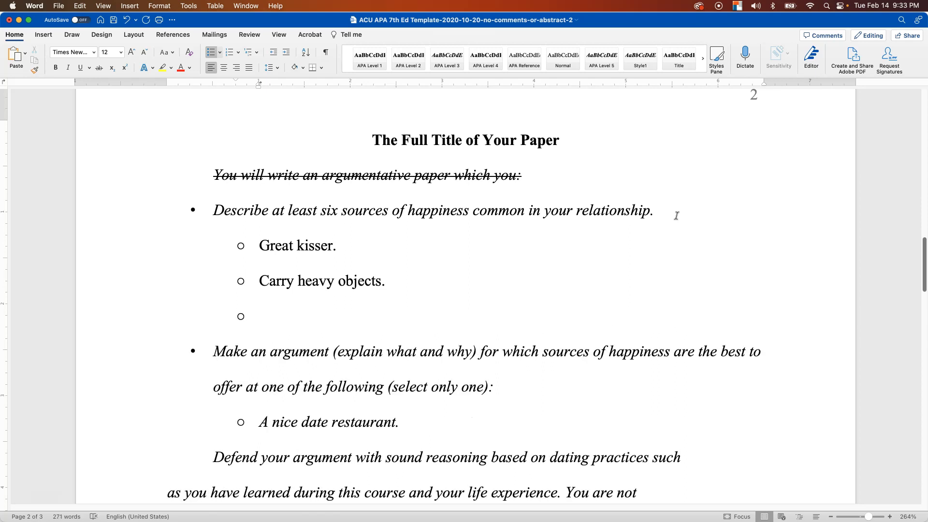
pyautogui.write('Very reliable.')
pyautogui.press('Return')
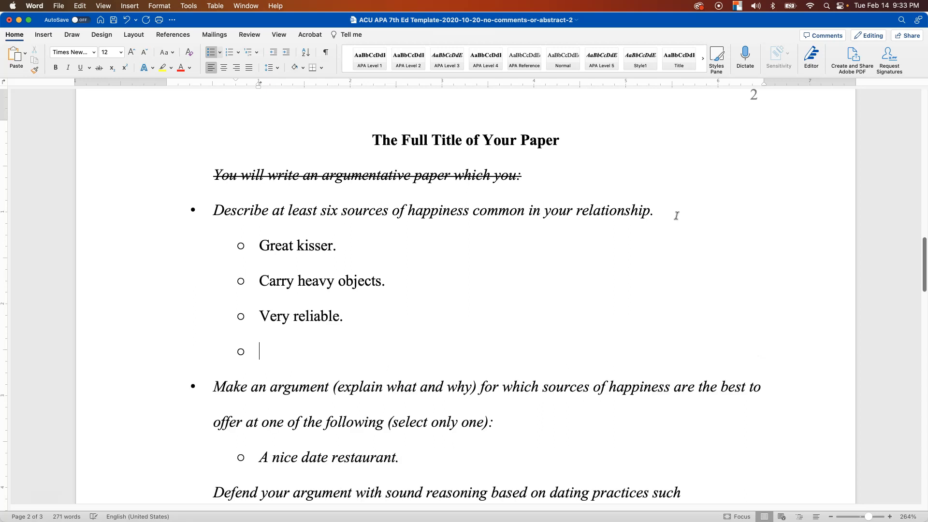
# Complete the list with "Super fun to be around.", "Your family loves me." and "We love reading the same books.".
pyautogui.write('Super fun to be around.')
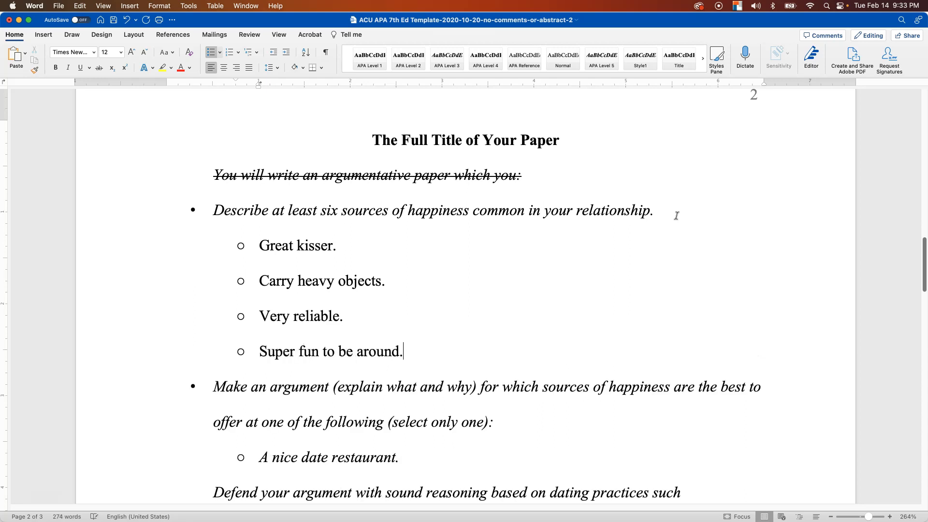
pyautogui.press('Return')
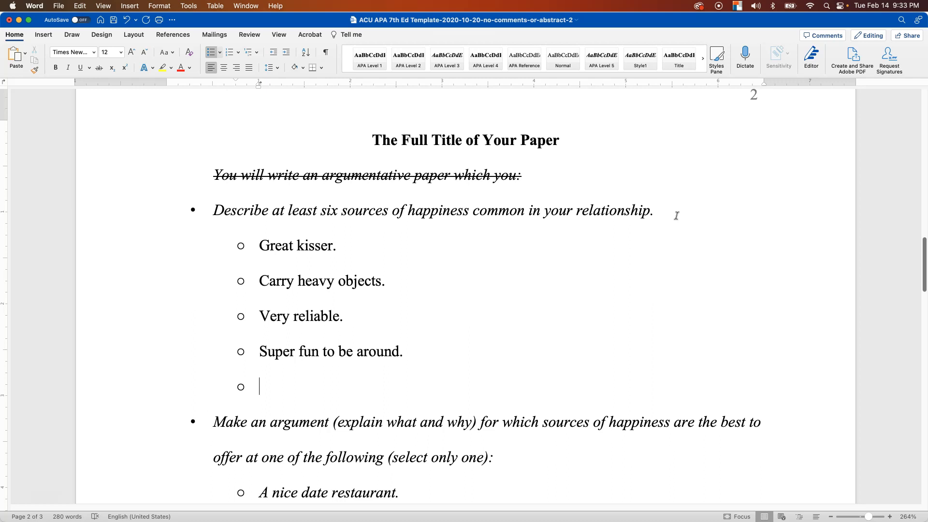
pyautogui.write('Your family loves me.')
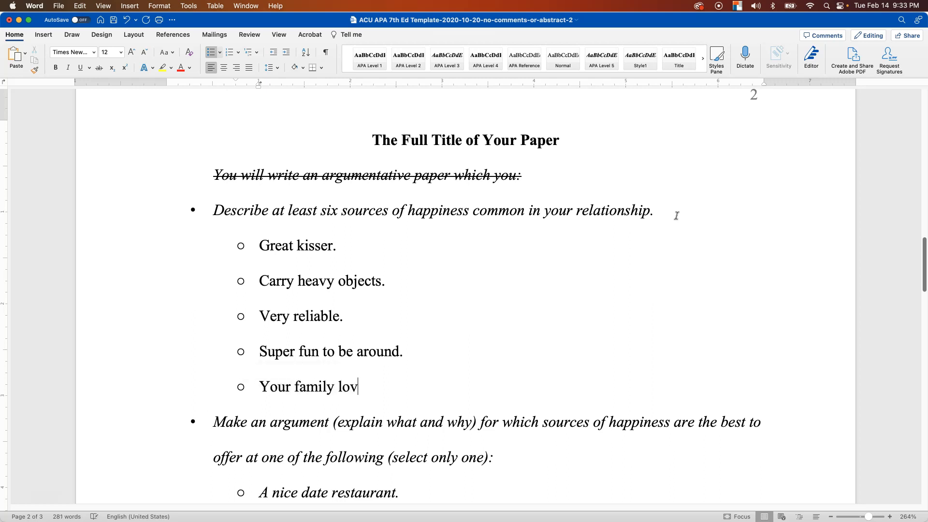
pyautogui.press('Return')
pyautogui.write('\\')
pyautogui.press('BackSpace')
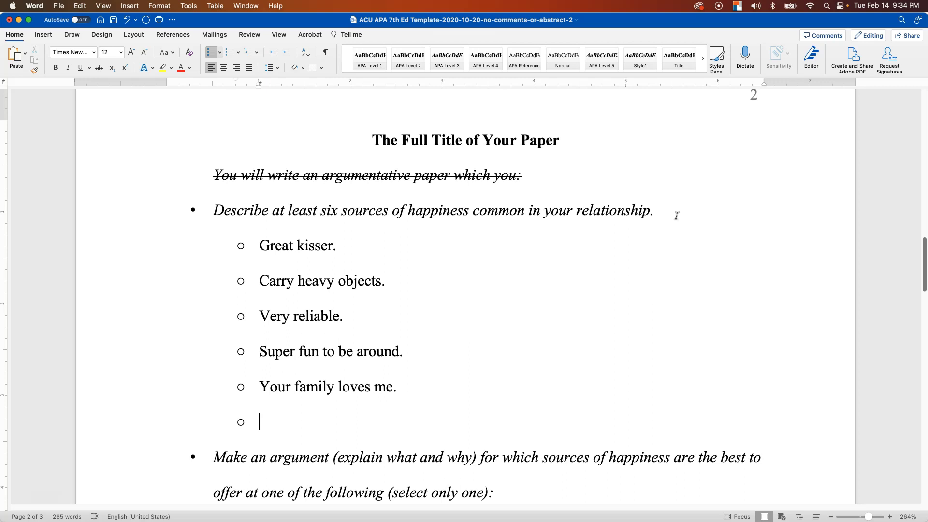
pyautogui.write('We love reading the same books.')
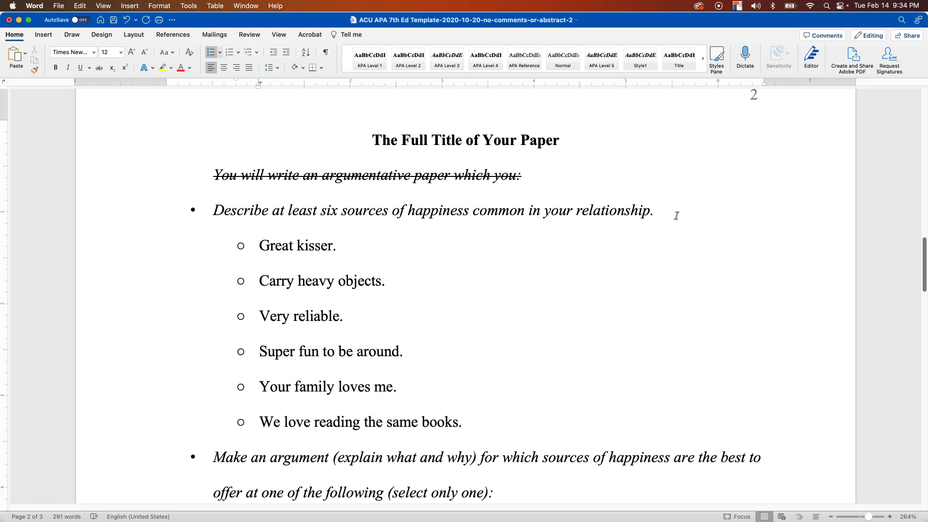
# Review the remaining instructions on making and defending the argument below the list.
pyautogui.scroll(-1, 677, 223)
pyautogui.scroll(-6, 679, 227)
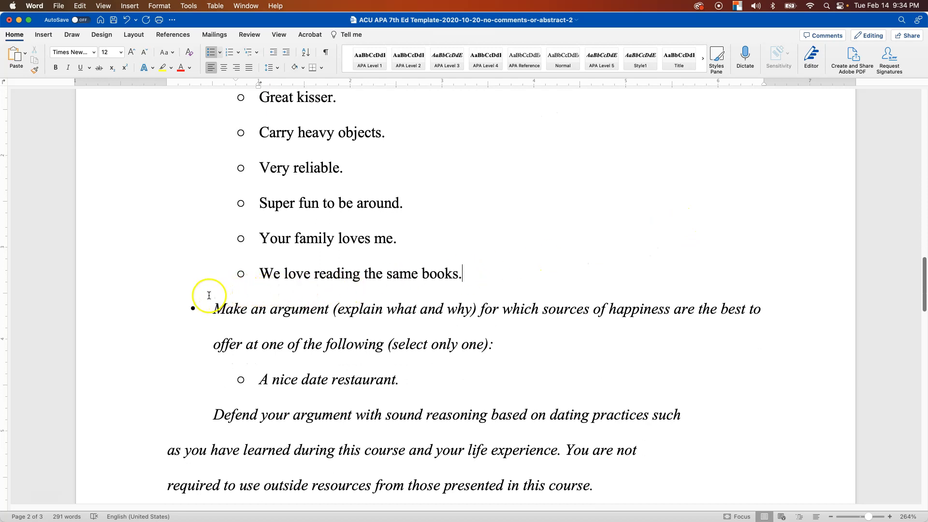
pyautogui.keyDown('shift'); pyautogui.click(392, 348); pyautogui.keyUp('shift')
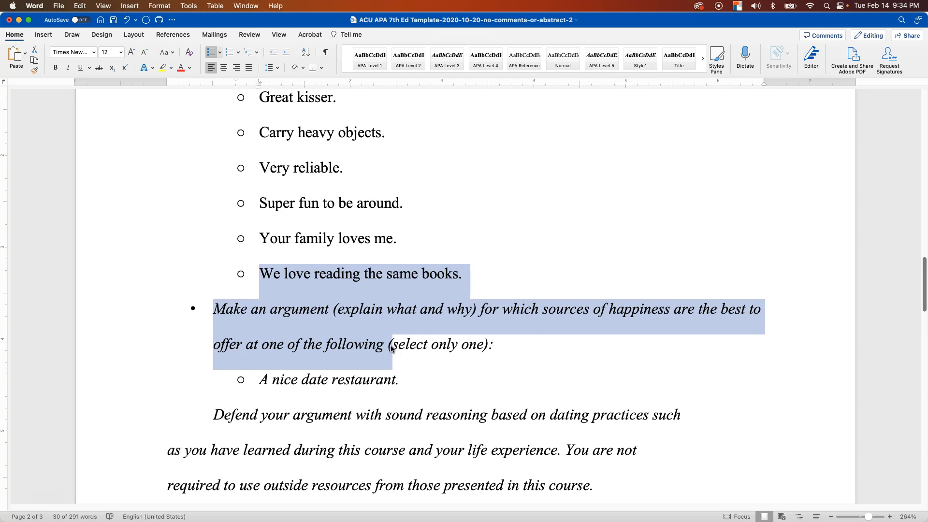
pyautogui.scroll(-3, 392, 352)
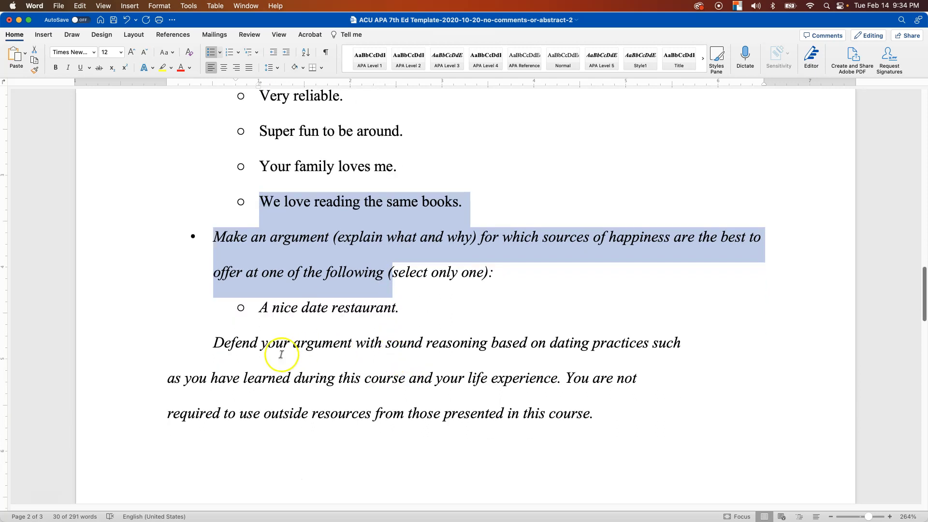
pyautogui.moveTo(237, 344); pyautogui.dragTo(560, 410)
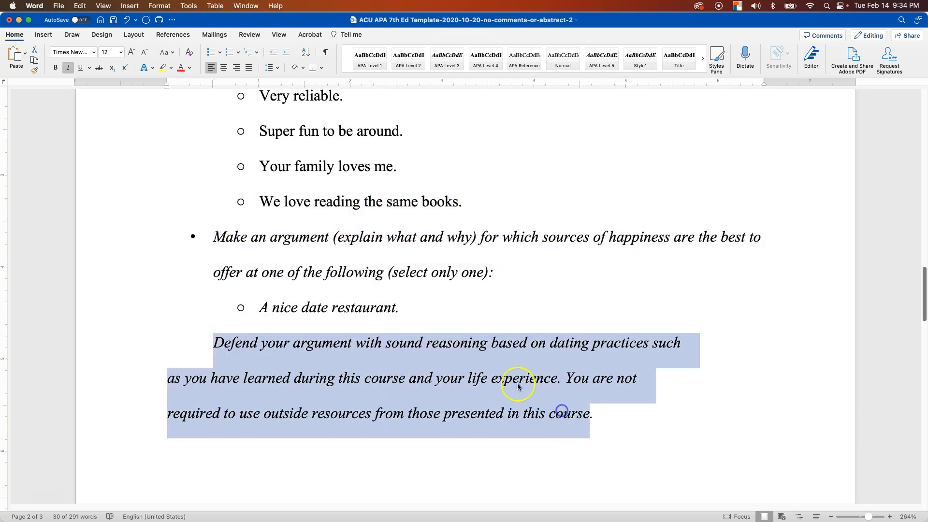
pyautogui.scroll(3, 500, 376)
pyautogui.scroll(5, 500, 375)
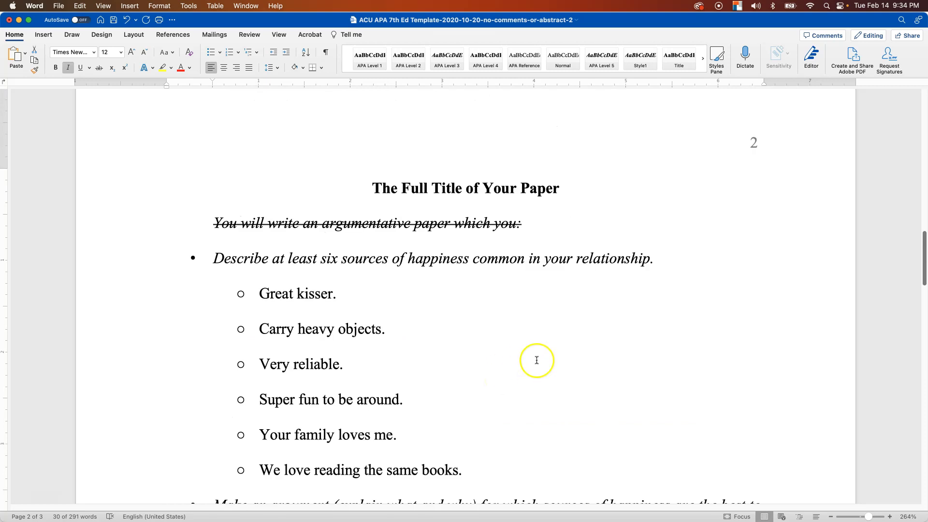
# Insert an empty unbulleted body line between the last sub-bullet and the "Make an argument" instruction.
pyautogui.scroll(-2, 504, 382)
pyautogui.click(503, 382)
pyautogui.press('Return')
pyautogui.press('Return')
pyautogui.press('Return')
pyautogui.press('Return')
pyautogui.press('BackSpace')
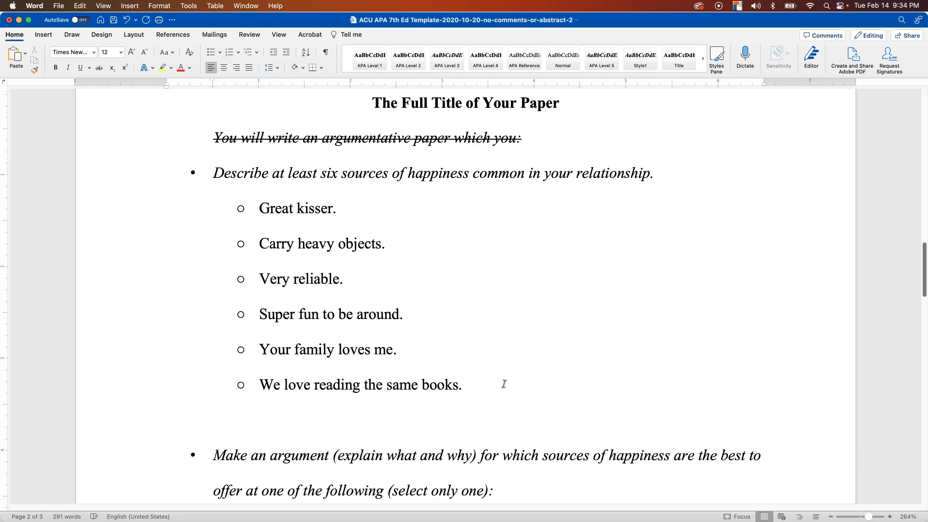
pyautogui.write('Dear')
pyautogui.write('Dearest,')
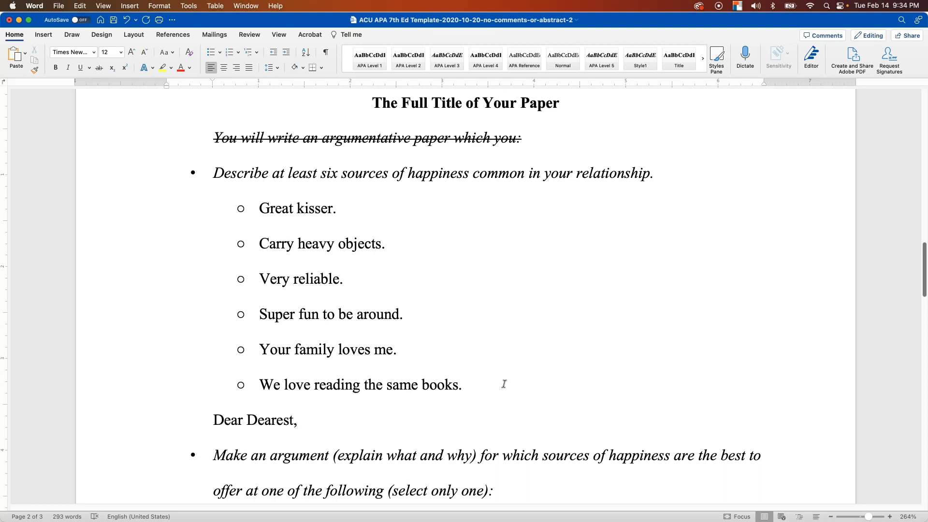
pyautogui.press('super+shift+Left')
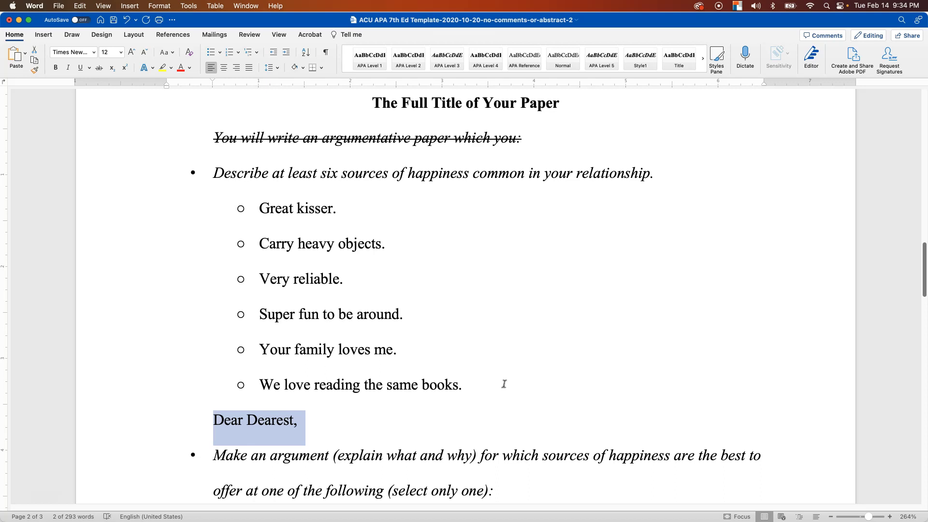
# Write the opening sentence "There are many reasons why we should be together." on the line below the list.
pyautogui.write('There are many')
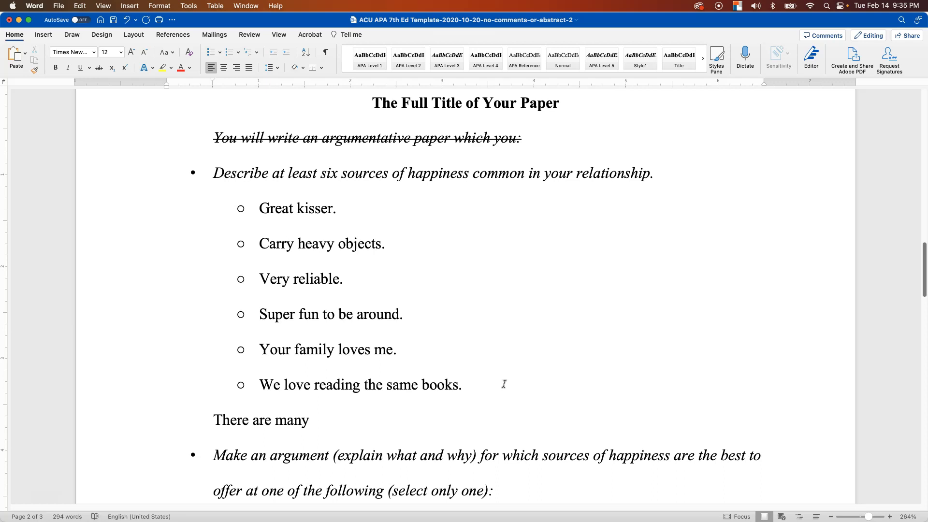
pyautogui.write('reasons w')
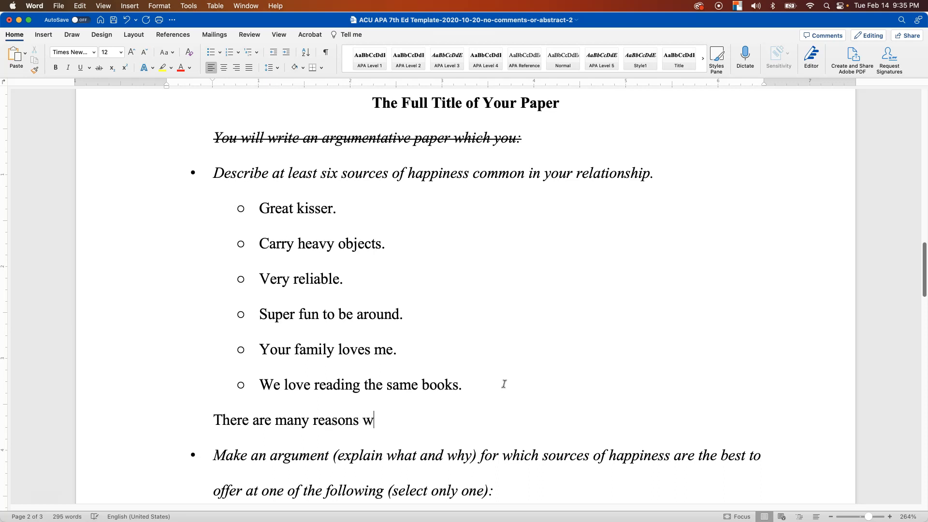
pyautogui.write('hy we should be')
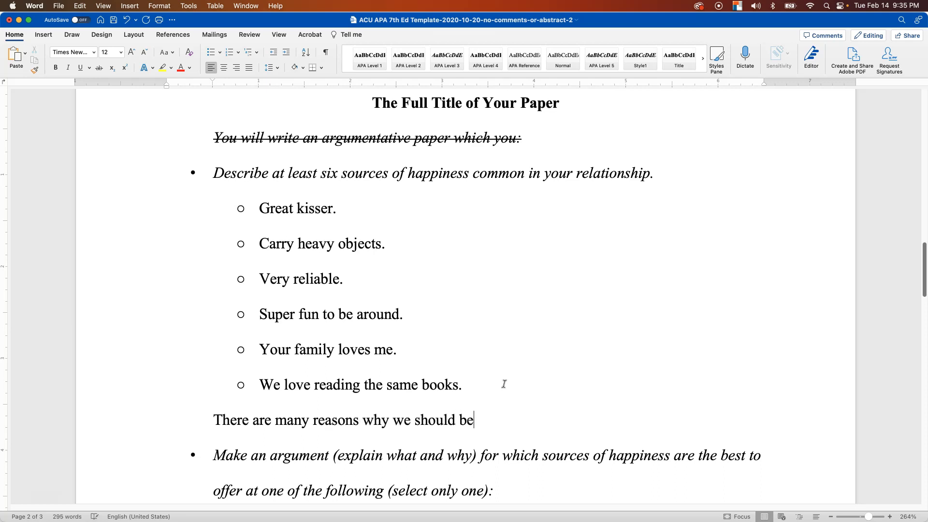
pyautogui.write(' together.')
# Replace "we" in the opening sentence with "my girlfriend and I".
pyautogui.press('Home')
pyautogui.press('Right')
pyautogui.press('Right')
pyautogui.press('Right')
pyautogui.press('Right')
pyautogui.press('Right')
pyautogui.press('Right')
pyautogui.press('Right')
pyautogui.press('Right')
pyautogui.press('Right')
pyautogui.press('Right')
pyautogui.press('Right')
pyautogui.press('Right')
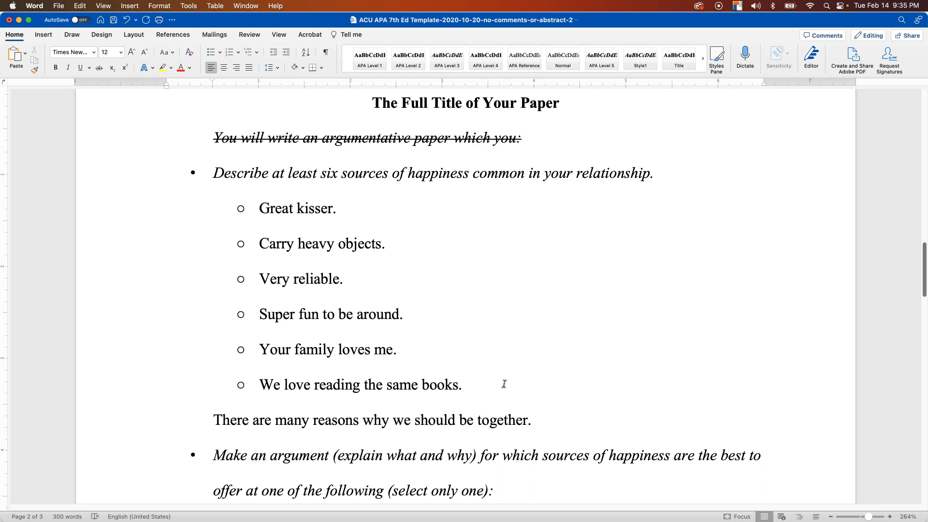
pyautogui.click(404, 420)
pyautogui.doubleClick(404, 420)
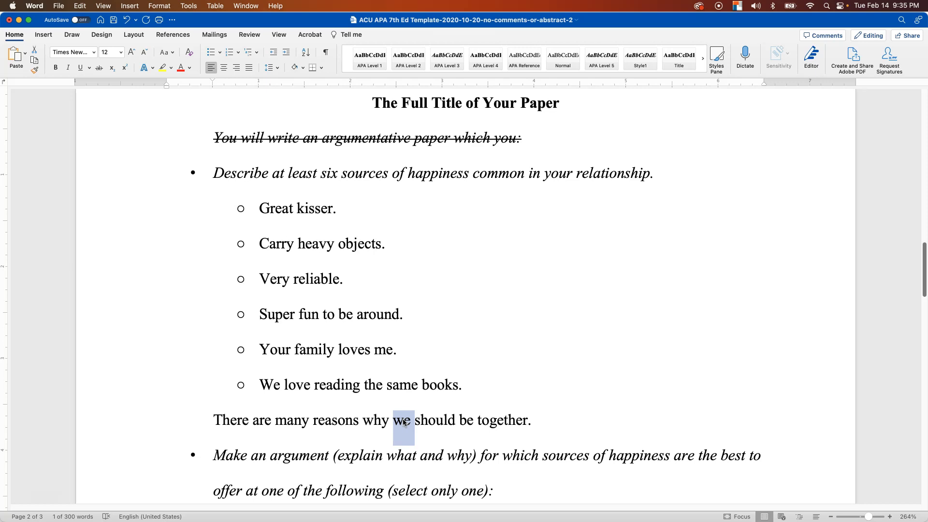
pyautogui.write('my girlf')
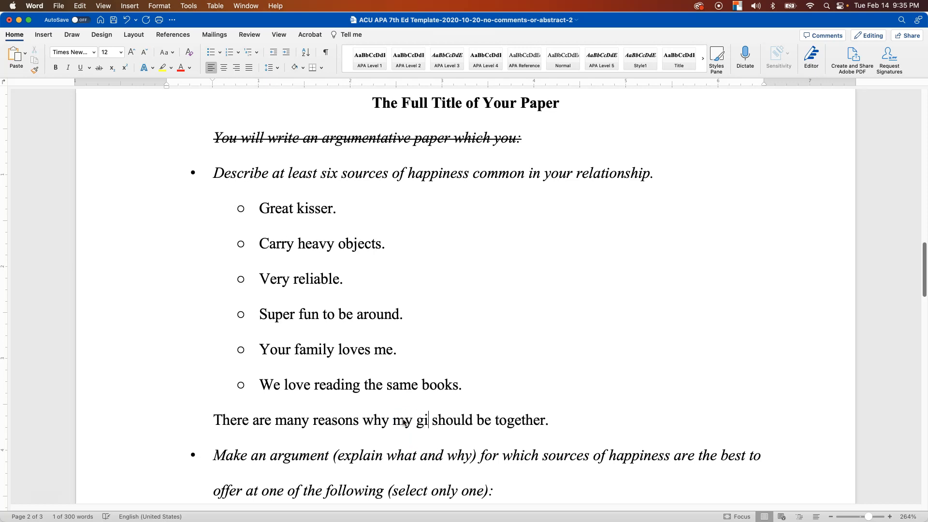
pyautogui.write('riend and I')
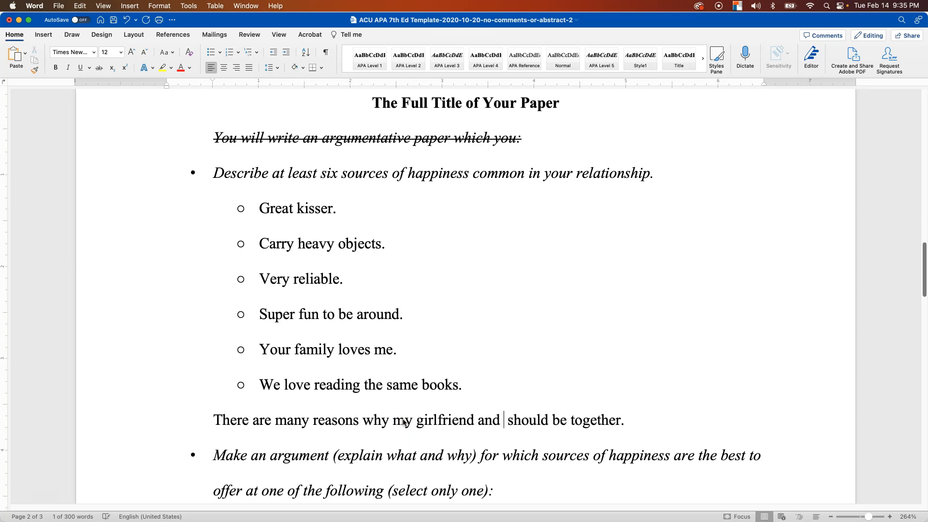
# Continue the paragraph with "For example, I am a great kisser, which she loves, and I carry heavy objects for her. I am also very reliable.".
pyautogui.click(412, 416)
pyautogui.moveTo(412, 416); pyautogui.dragTo(509, 423)
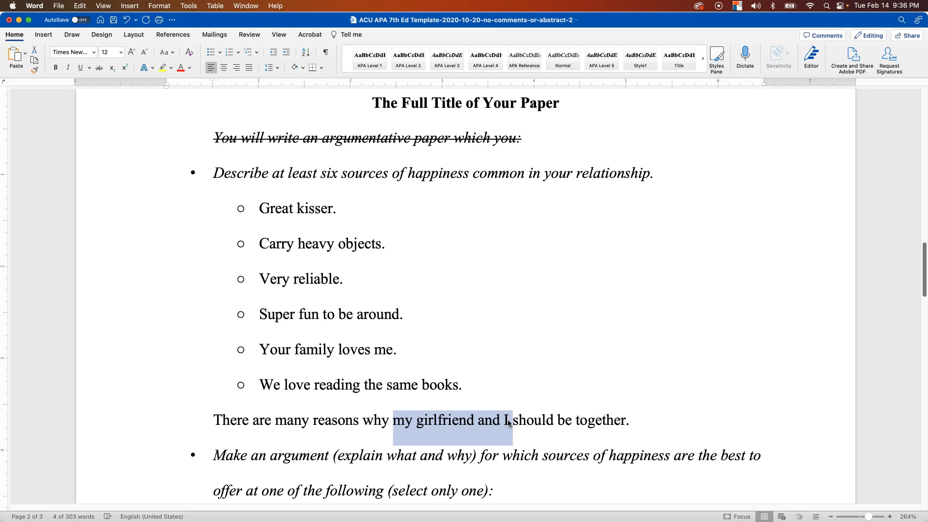
pyautogui.press('super+Right')
pyautogui.write('For ')
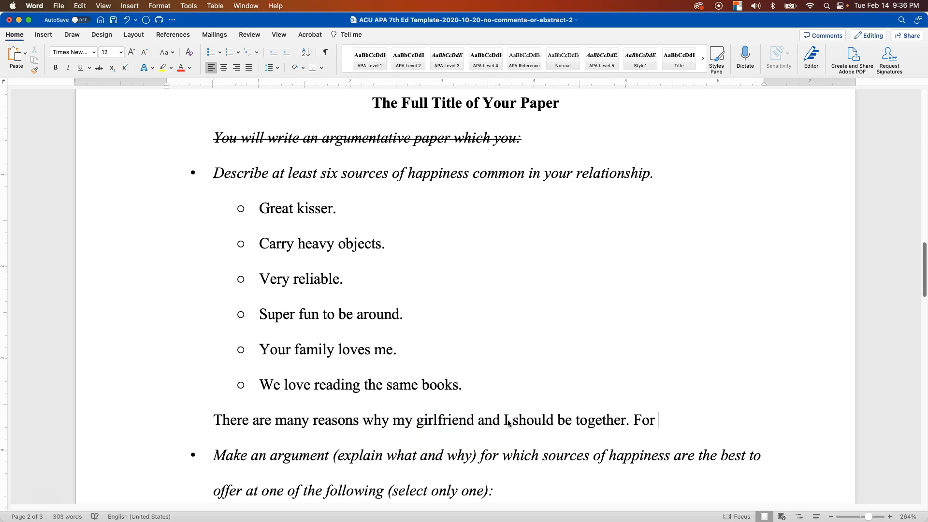
pyautogui.write('example, I a')
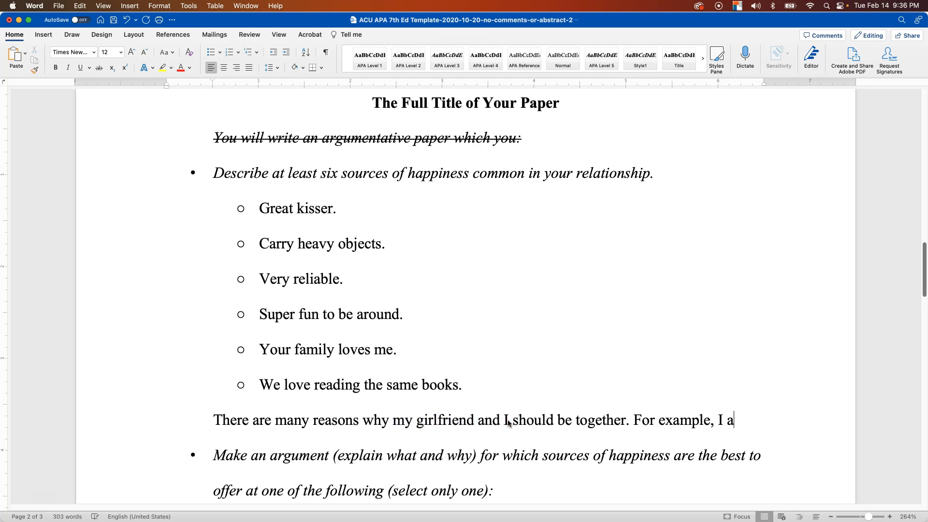
pyautogui.write('m a')
pyautogui.write('great kis')
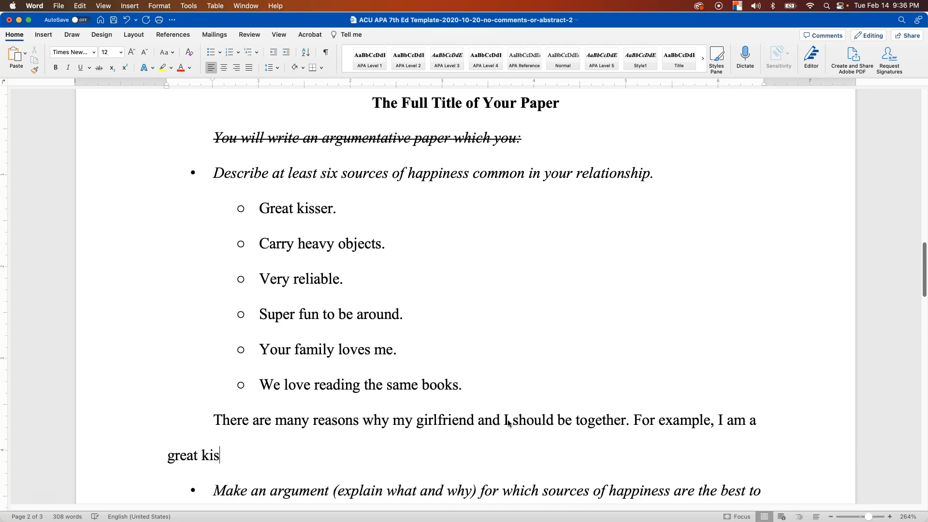
pyautogui.write('ser, whic')
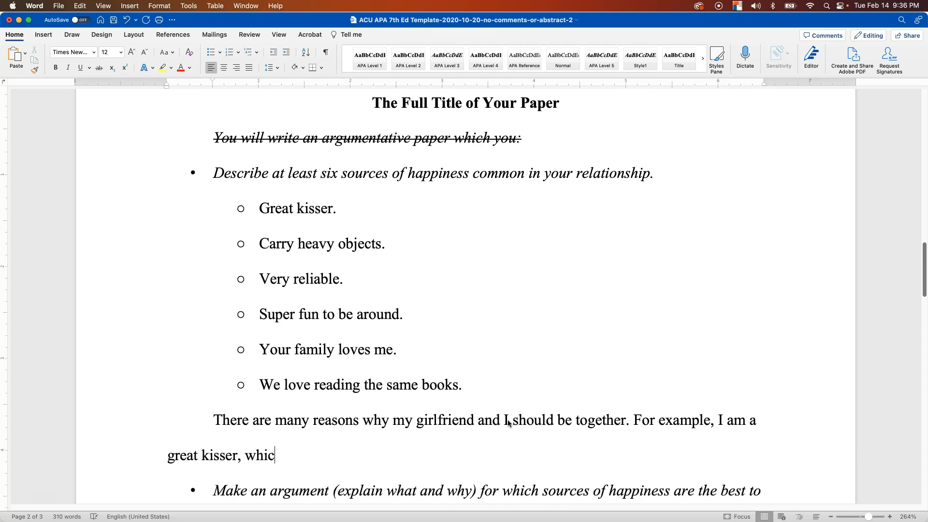
pyautogui.write('h she loves, and I carry ')
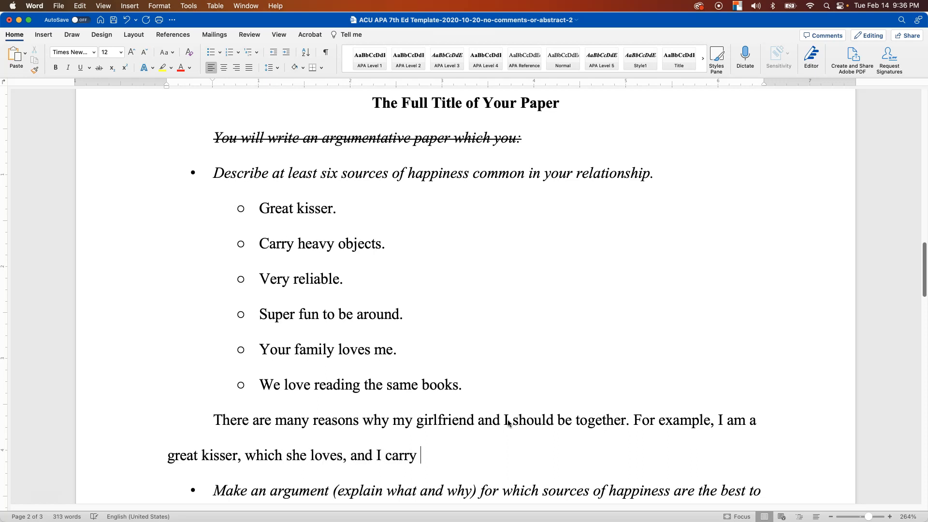
pyautogui.write('heavy objects')
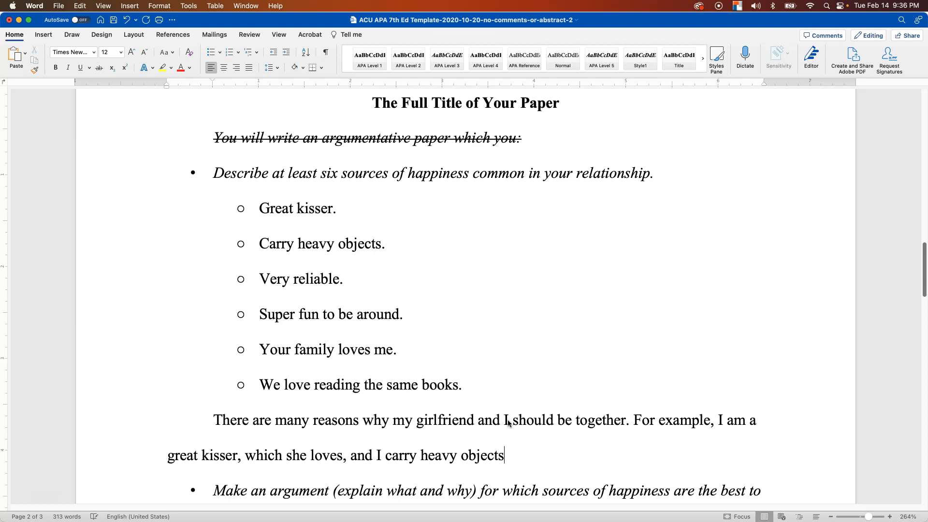
pyautogui.write(' for her. I am al')
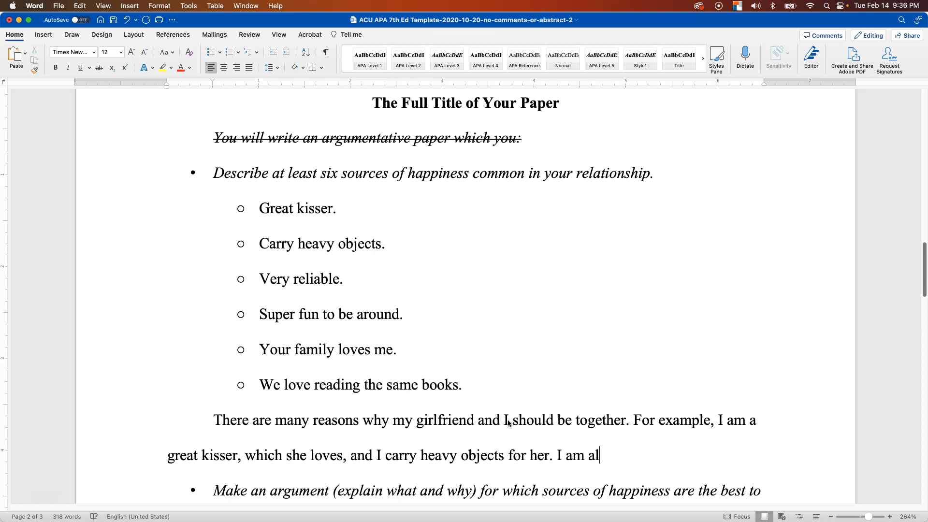
pyautogui.write('so very reliable.')
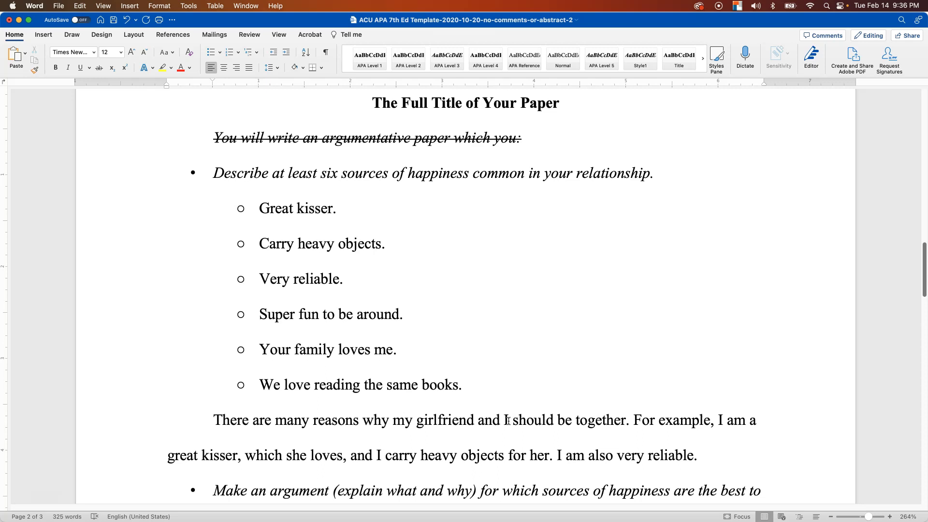
# Move "which she loves" to the end of the "For example" sentence and delete the leftover commas after "kisser".
pyautogui.scroll(-1, 509, 420)
pyautogui.scroll(-3, 509, 420)
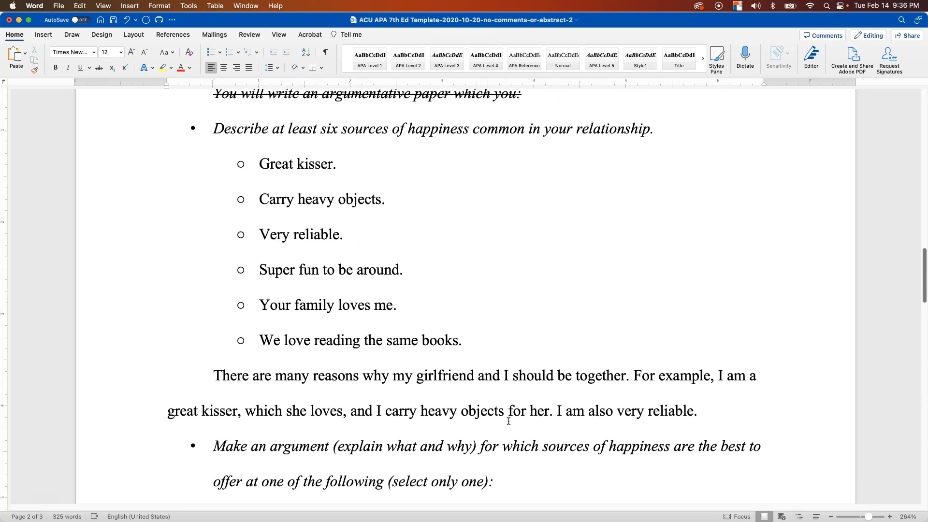
pyautogui.click(639, 375)
pyautogui.moveTo(639, 375); pyautogui.dragTo(549, 411)
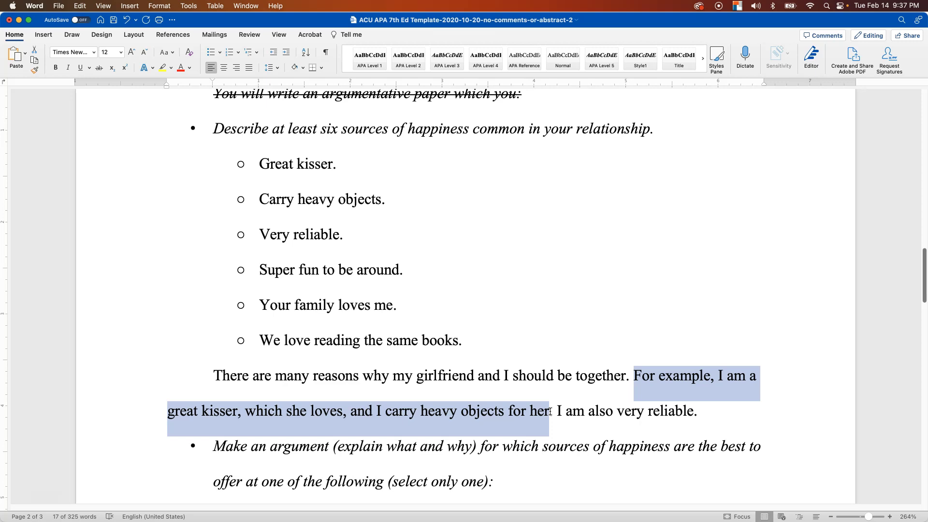
pyautogui.click(258, 411)
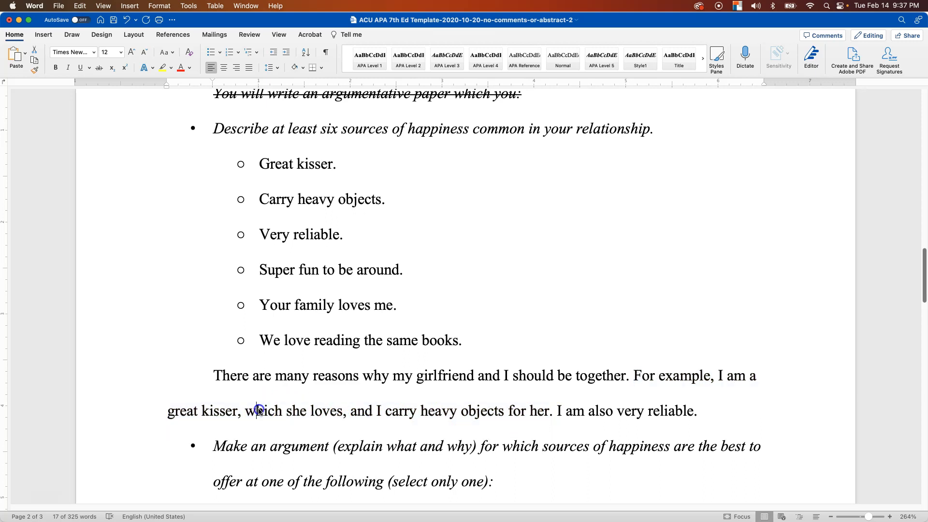
pyautogui.moveTo(257, 410); pyautogui.dragTo(547, 416)
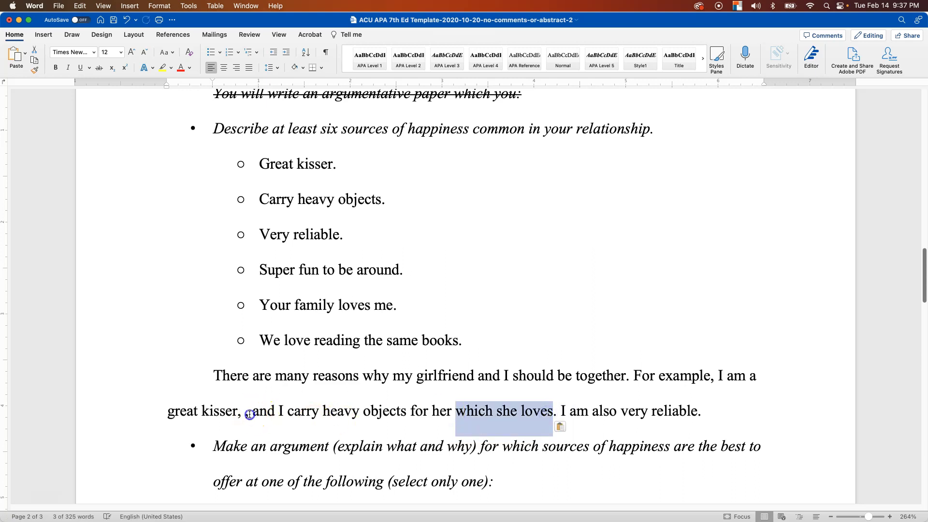
pyautogui.moveTo(249, 415); pyautogui.dragTo(238, 414)
pyautogui.press('BackSpace')
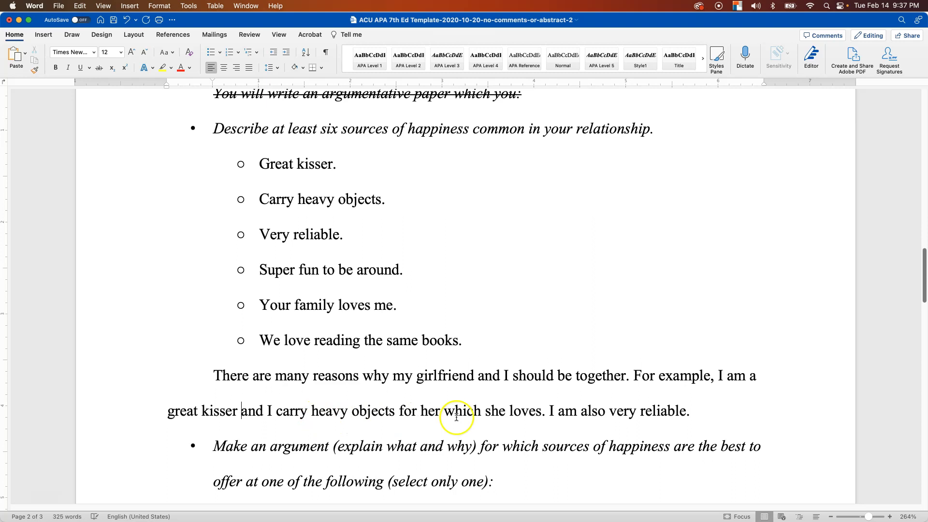
# Insert ", both of" between "for her" and "which she loves" in the "For example" sentence.
pyautogui.click(440, 411)
pyautogui.write(', bo')
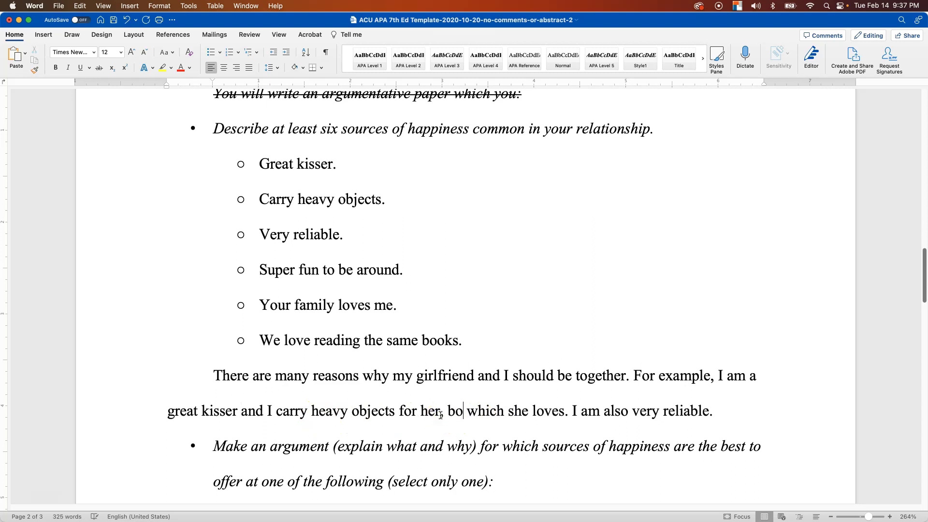
pyautogui.write('th of')
pyautogui.click(448, 413)
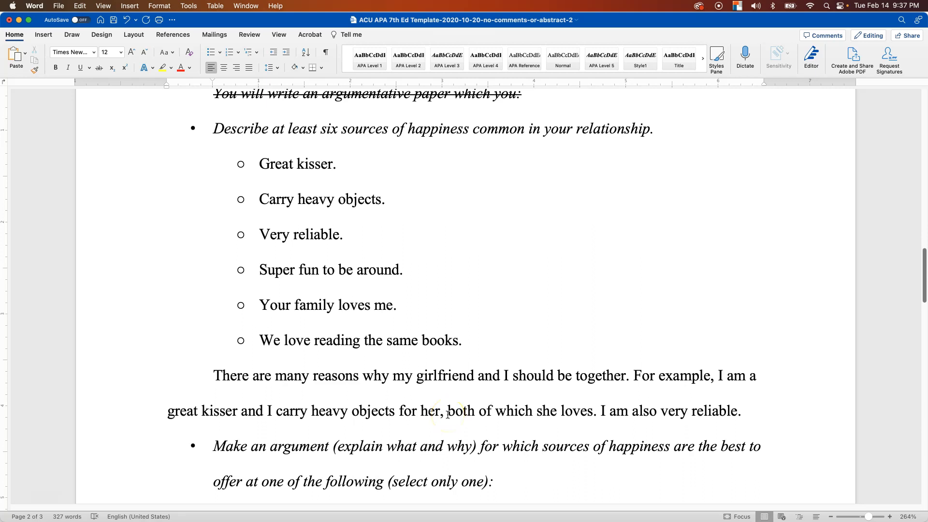
pyautogui.moveTo(197, 411); pyautogui.dragTo(595, 411)
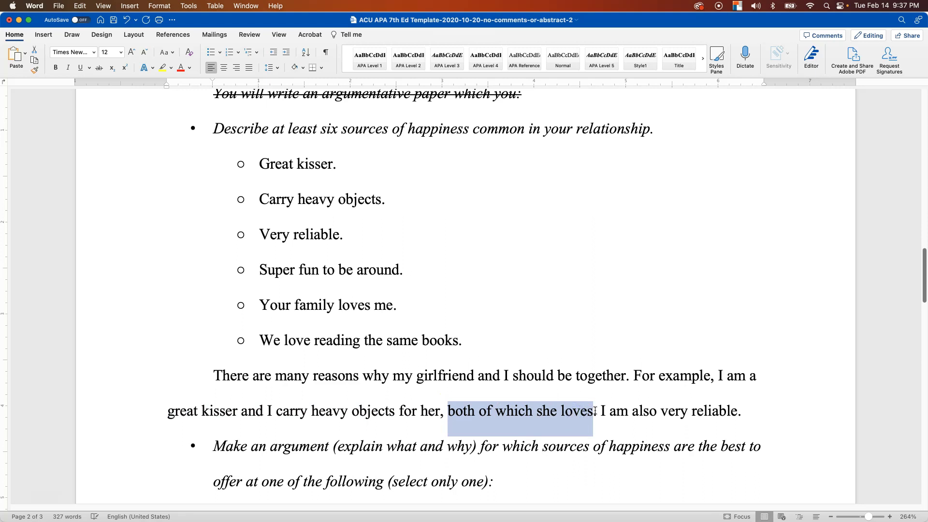
# Extend the reliability sentence with "and super fun to be around" and add "In addition, your family loves me. We also love reading the same books.".
pyautogui.click(751, 410)
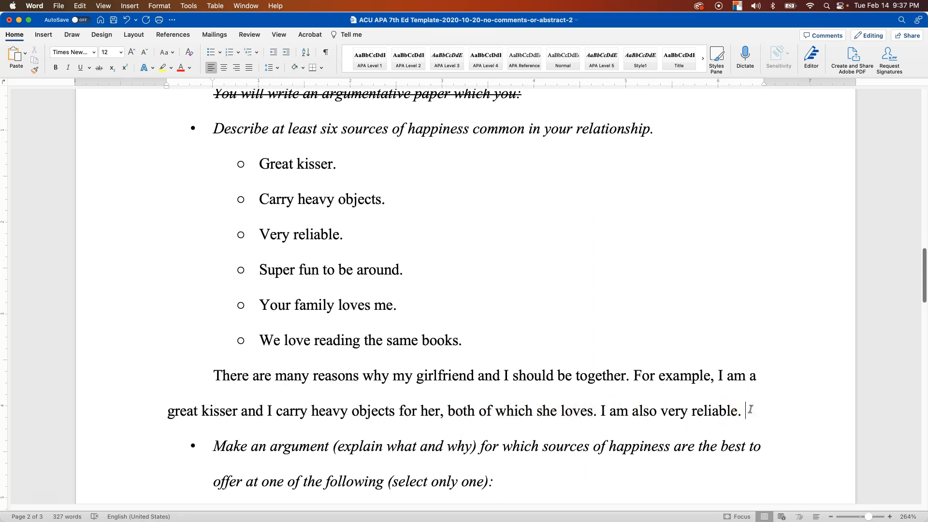
pyautogui.press('BackSpace')
pyautogui.write('and super ')
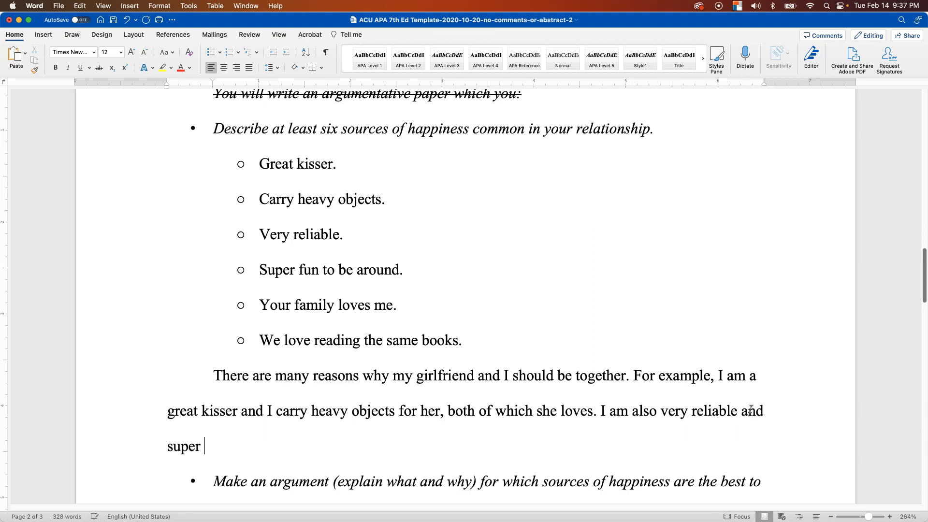
pyautogui.write('fun to be around. In addition')
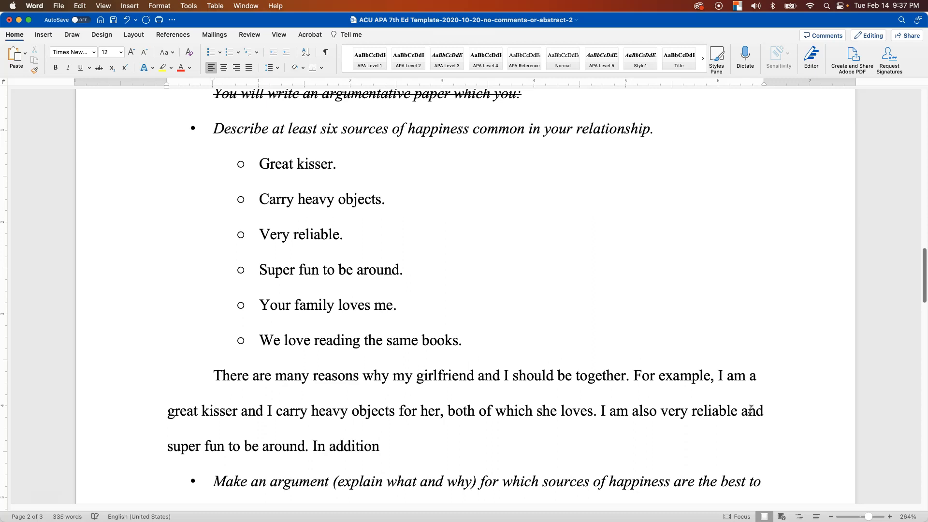
pyautogui.write(', your family loves me. ')
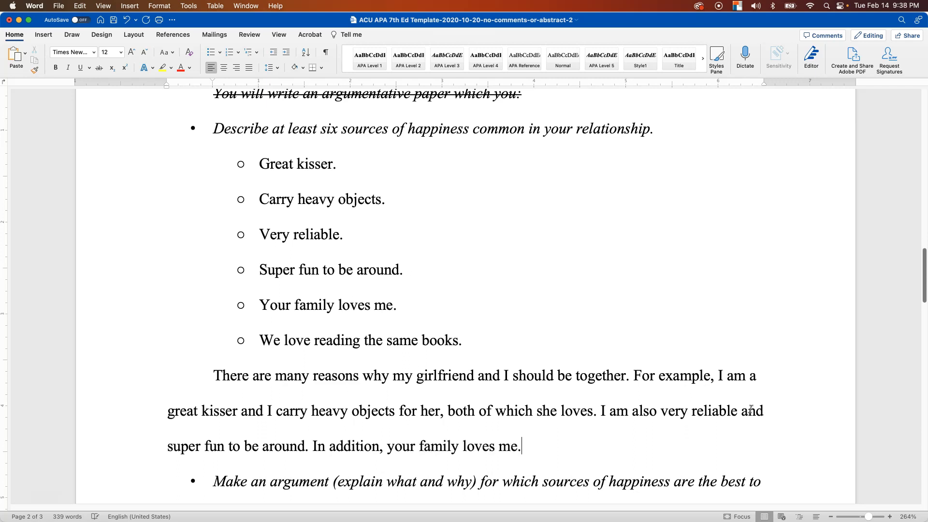
pyautogui.write('We also love reading the ')
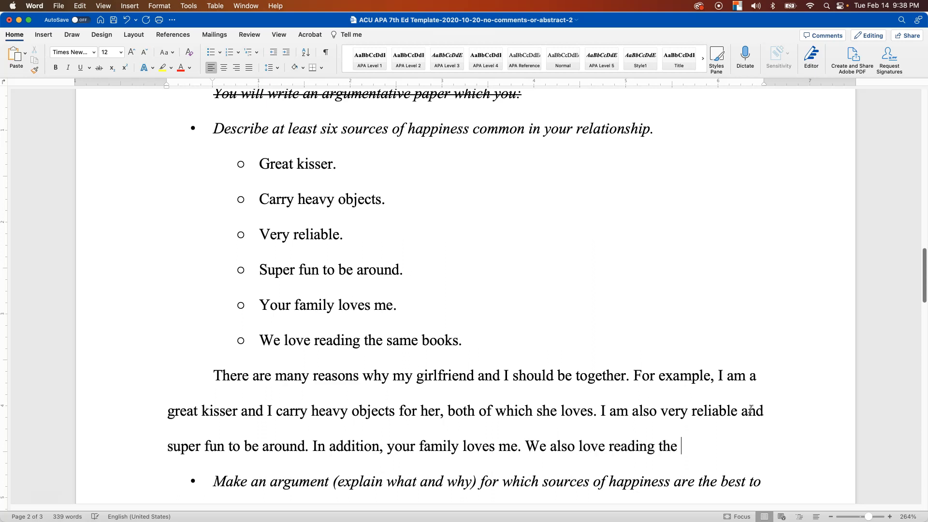
pyautogui.write('same books.')
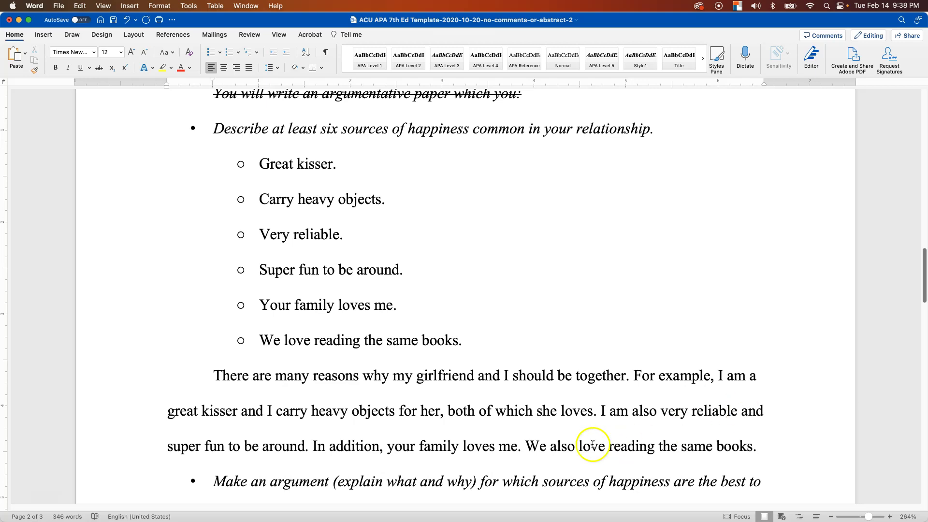
pyautogui.moveTo(214, 377); pyautogui.dragTo(771, 442)
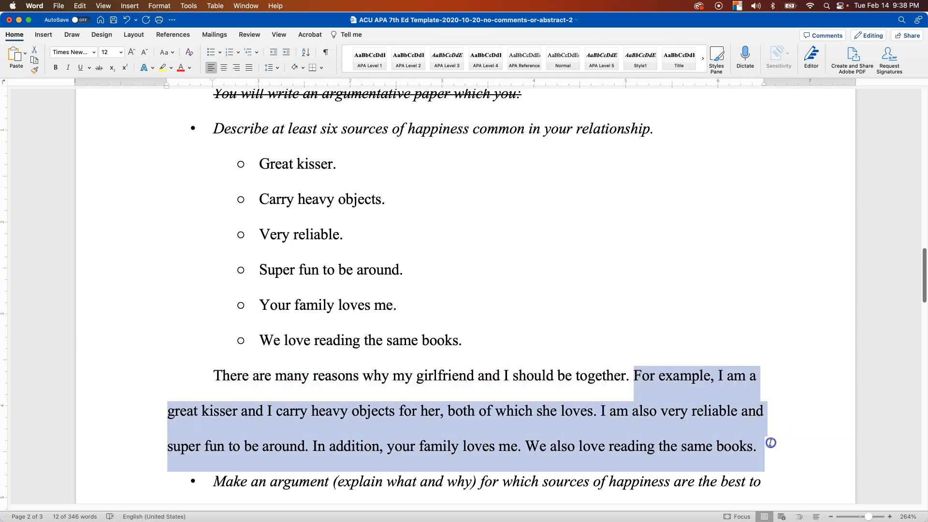
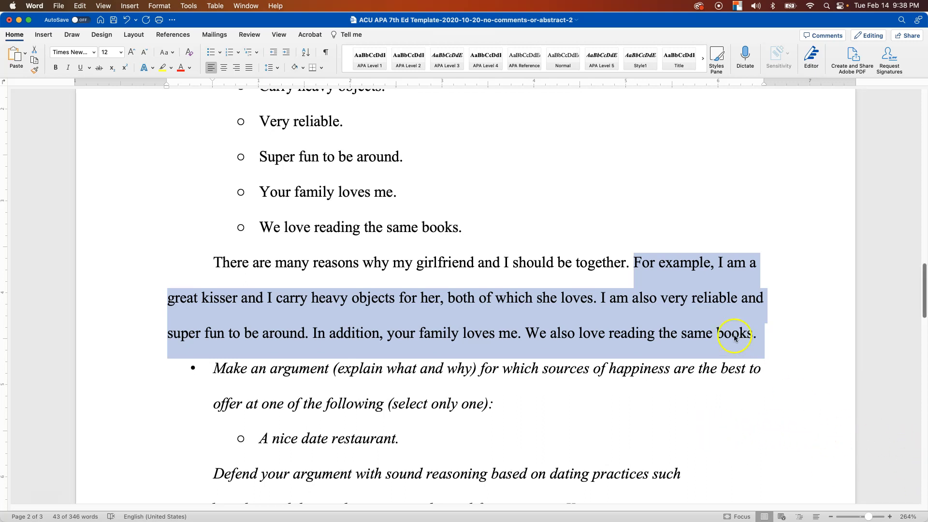
pyautogui.click(654, 265)
pyautogui.moveTo(634, 262); pyautogui.dragTo(592, 304)
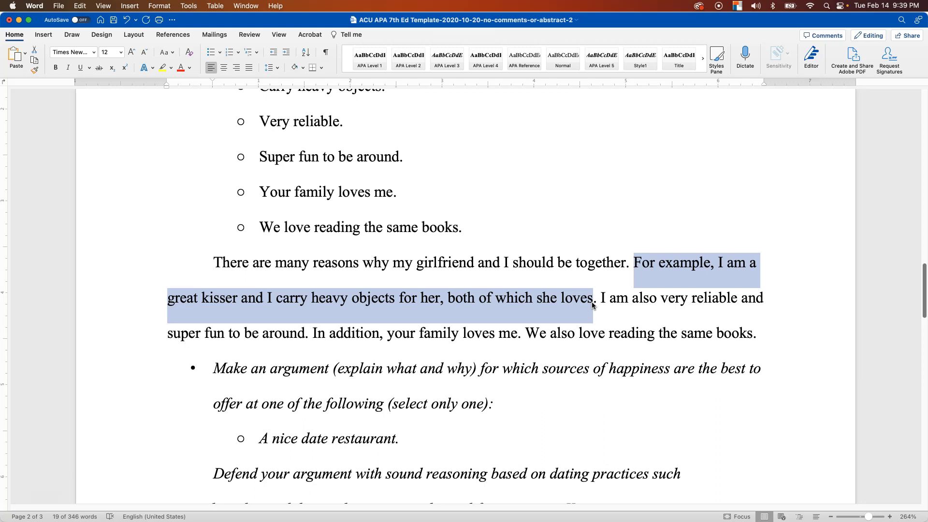
# Start a concluding sentence after "same books." reading "Therefore, we should go to have our Valentine's".
pyautogui.click(772, 337)
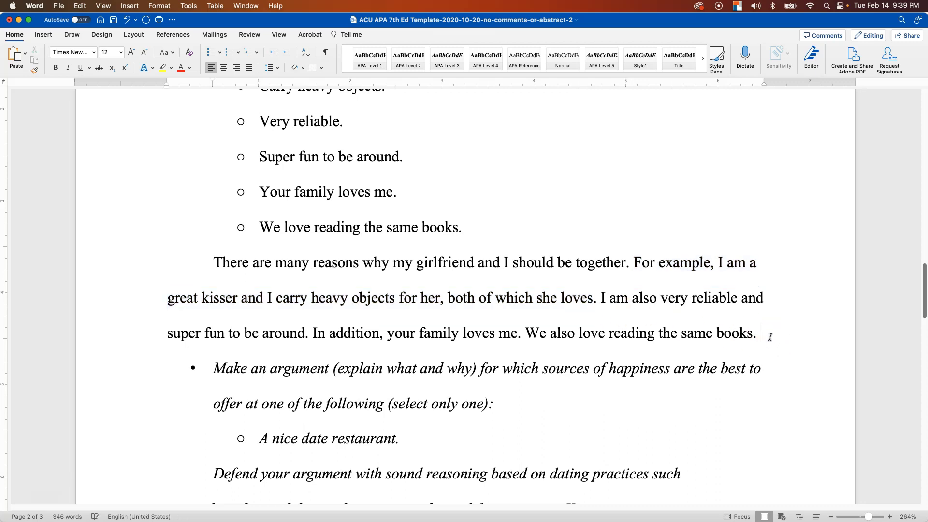
pyautogui.press('Return')
pyautogui.write('We')
pyautogui.press('BackSpace')
pyautogui.press('BackSpace')
pyautogui.press('BackSpace')
pyautogui.press('Return')
pyautogui.write('Therefore,')
pyautogui.write(' we should g')
pyautogui.write('o to the')
pyautogui.press('BackSpace')
pyautogui.press('BackSpace')
pyautogui.press('BackSpace')
pyautogui.write("have our Valentine's")
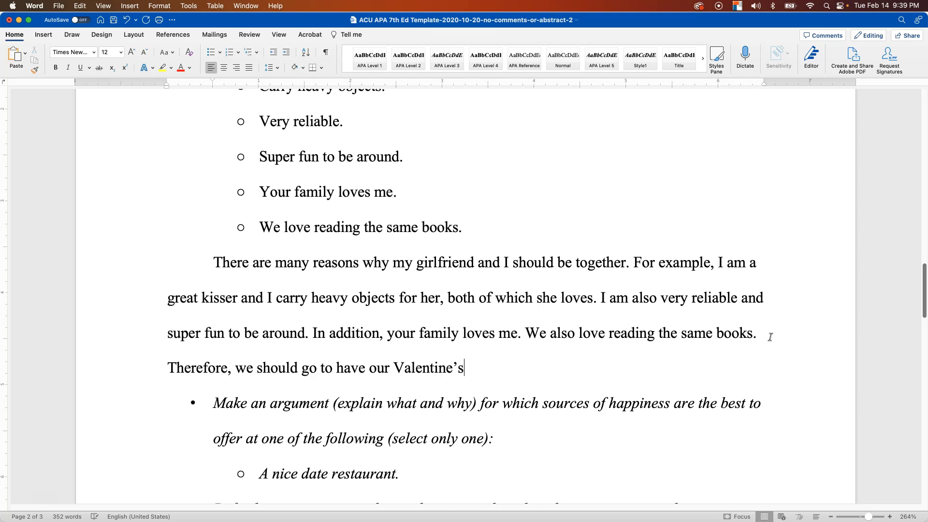
# Complete the concluding sentence with "Day dinner at Powell's City of Books in Portland, OR, because it lets us bring all of these things together.".
pyautogui.write(" Day dinner at Powell's ")
pyautogui.write('City of Books ')
pyautogui.write('in Portland, ')
pyautogui.write('OR, because it')
pyautogui.write(' lets us b')
pyautogui.write('ring all of these t')
pyautogui.write('hings together.')
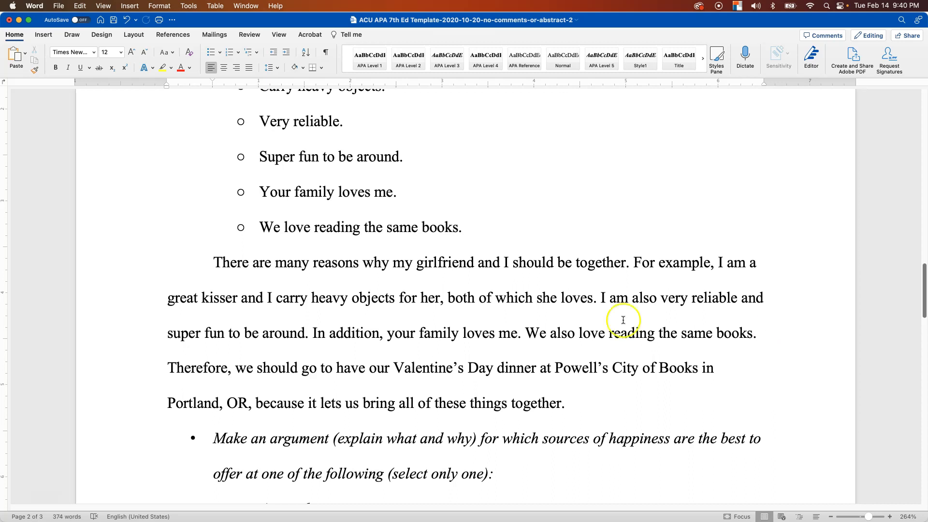
# Review the paragraph's first supporting example, especially the "I am a great kisser" claim and how it follows the opening sentence.
pyautogui.click(303, 293)
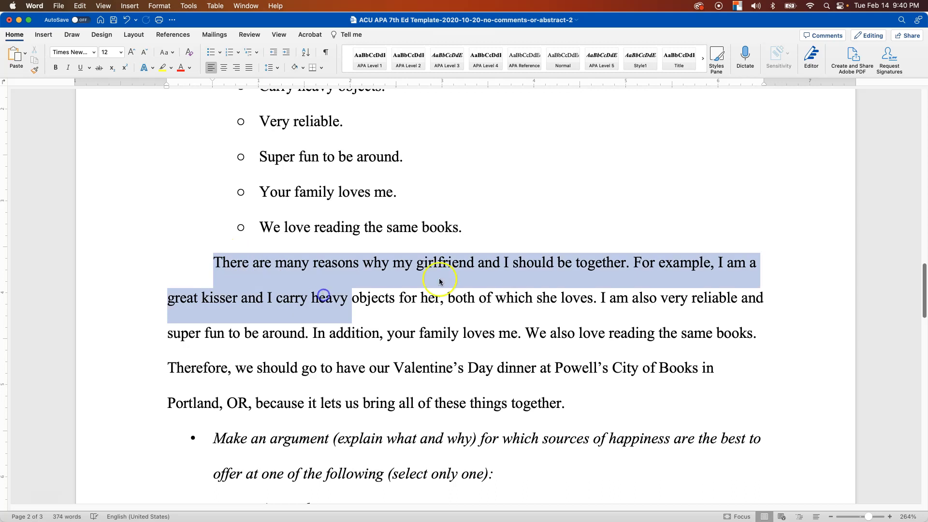
pyautogui.click(718, 262)
pyautogui.moveTo(718, 262); pyautogui.dragTo(592, 297)
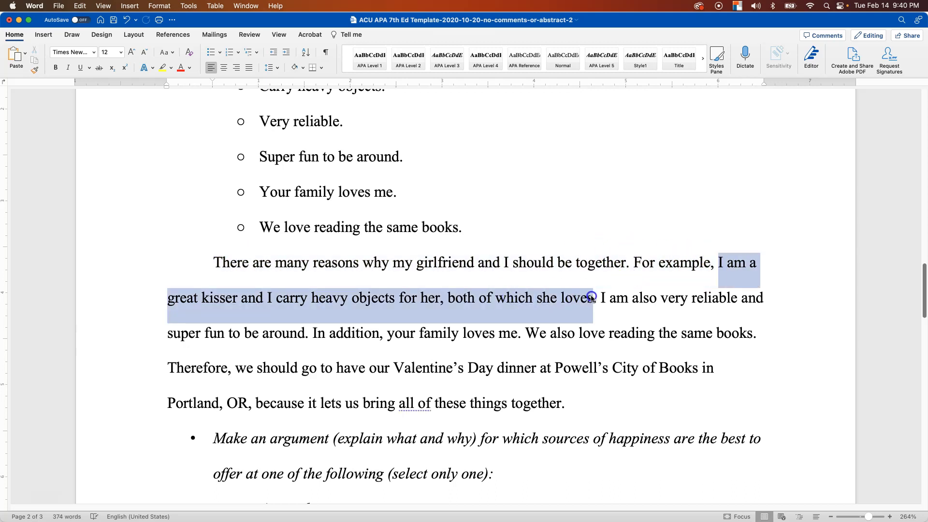
pyautogui.click(242, 296)
pyautogui.moveTo(242, 297); pyautogui.dragTo(718, 263)
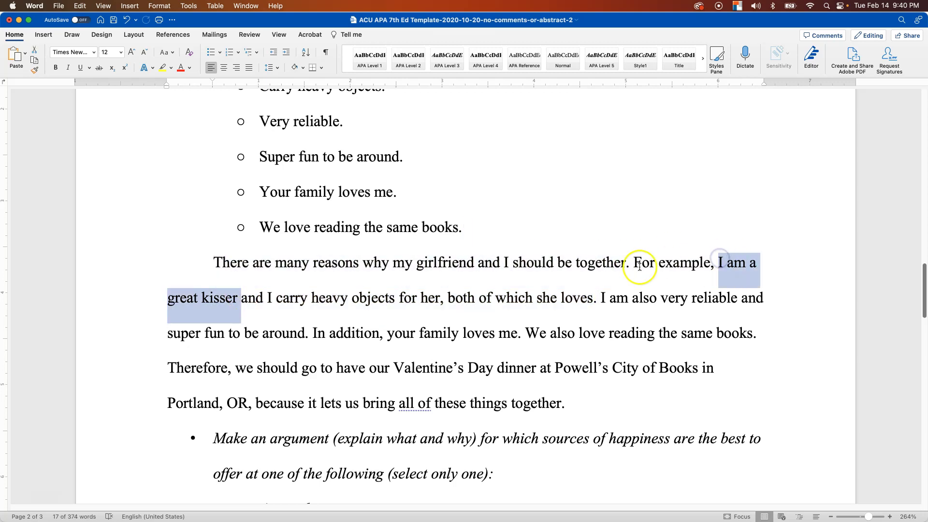
pyautogui.click(572, 405)
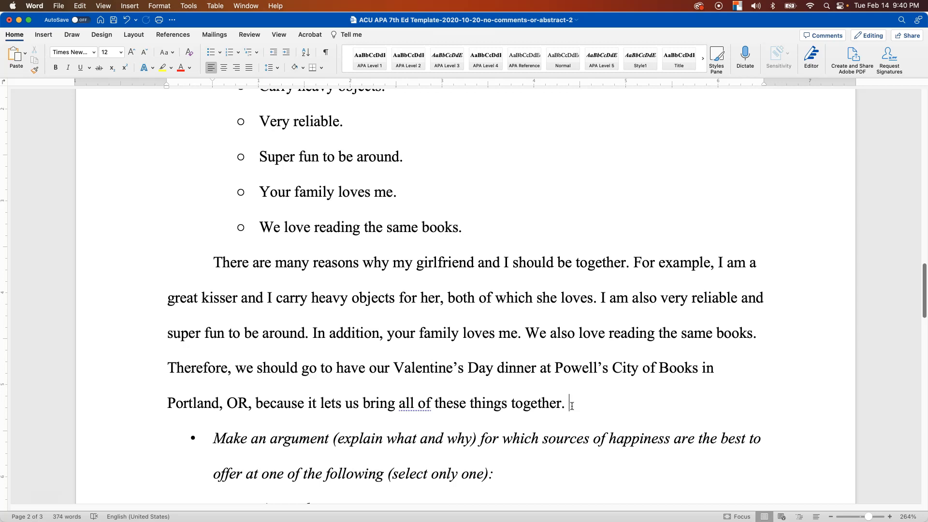
pyautogui.moveTo(720, 263); pyautogui.dragTo(240, 304)
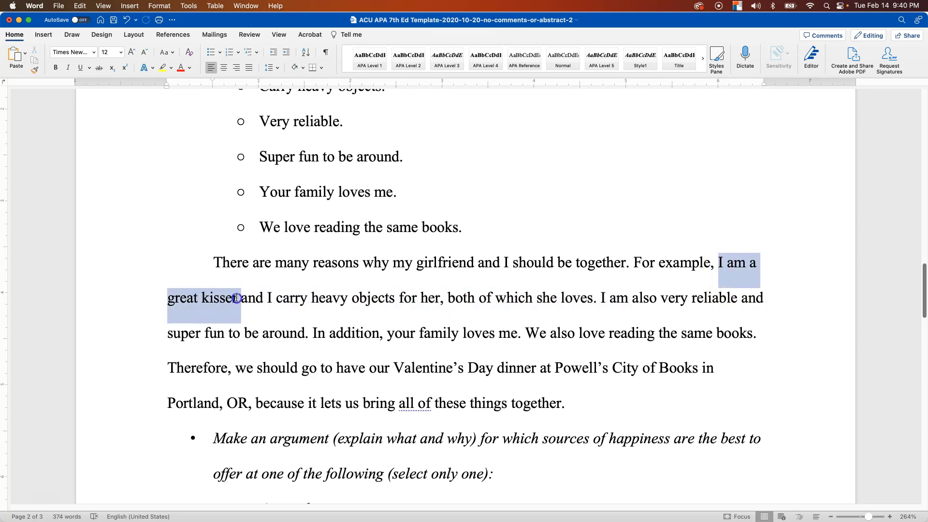
pyautogui.click(582, 406)
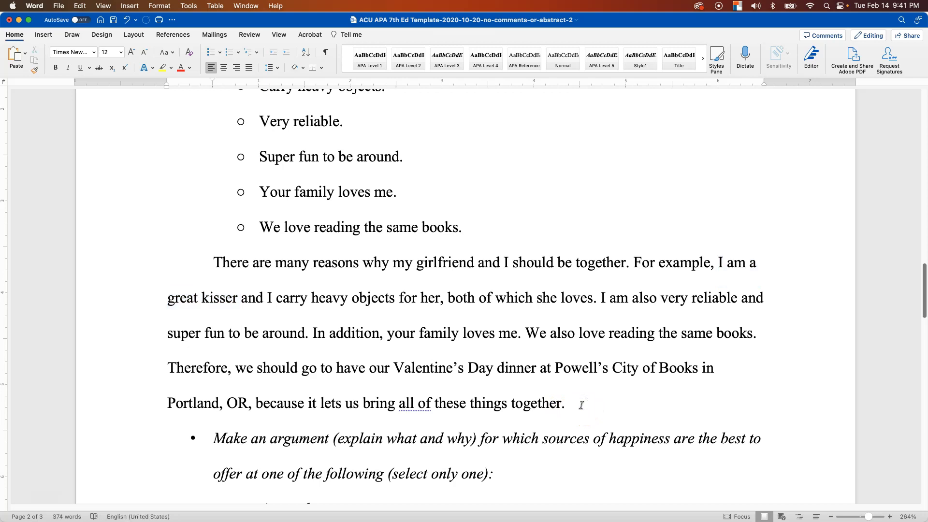
# Start a new paragraph after "bring all of these things together." reading "All of my past girlfriends agree that I am a great kisser.".
pyautogui.click(725, 263)
pyautogui.moveTo(725, 264); pyautogui.dragTo(522, 353)
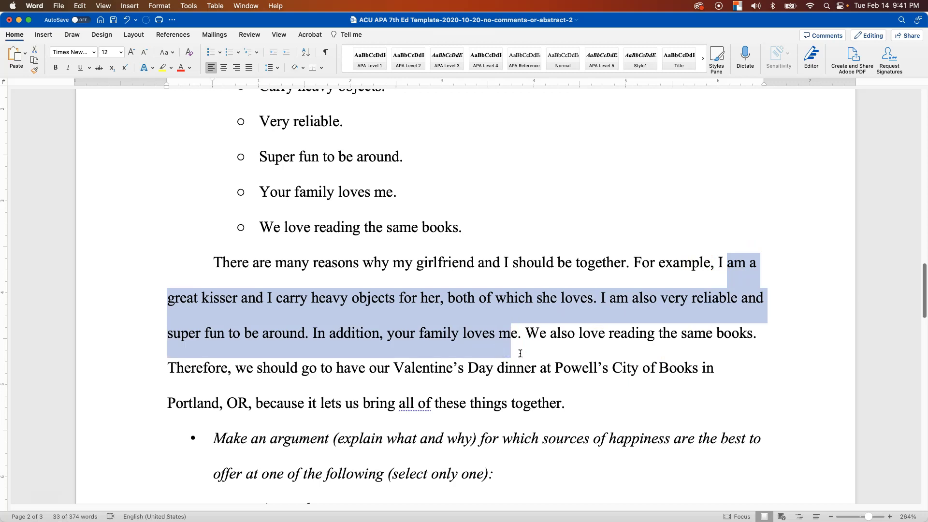
pyautogui.click(601, 407)
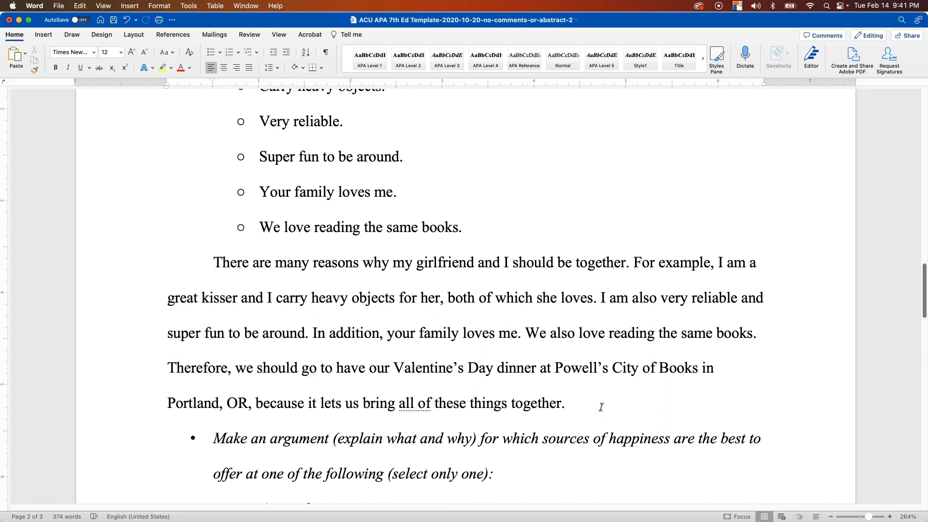
pyautogui.press('Return')
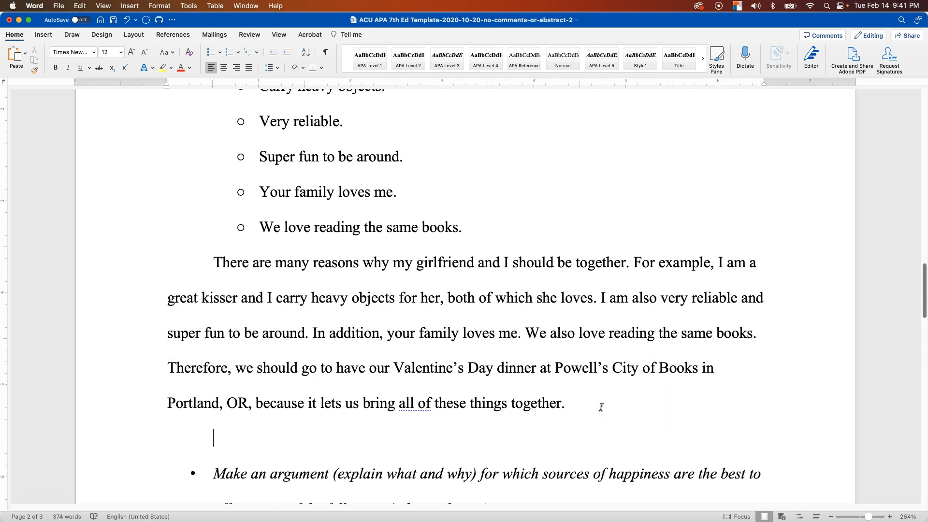
pyautogui.write('All of my past gi')
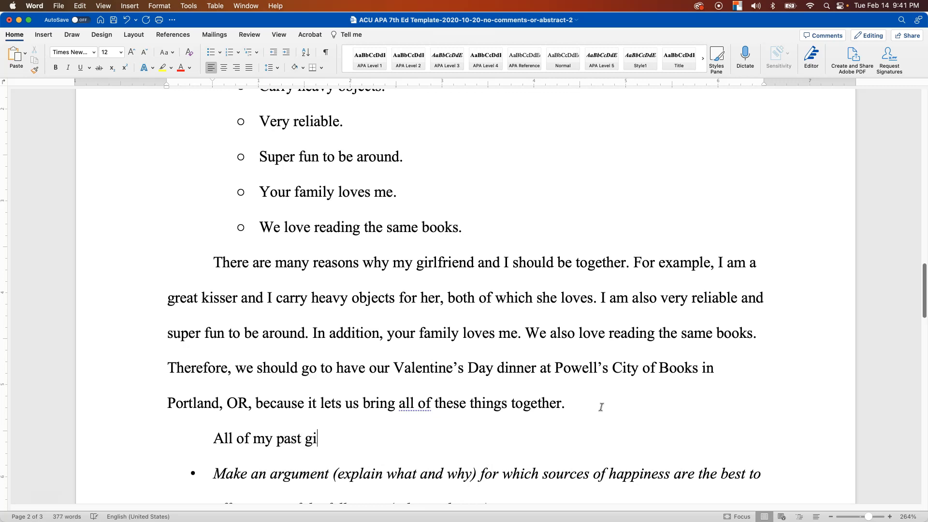
pyautogui.write('rlfriends agree that I am a great kisser.')
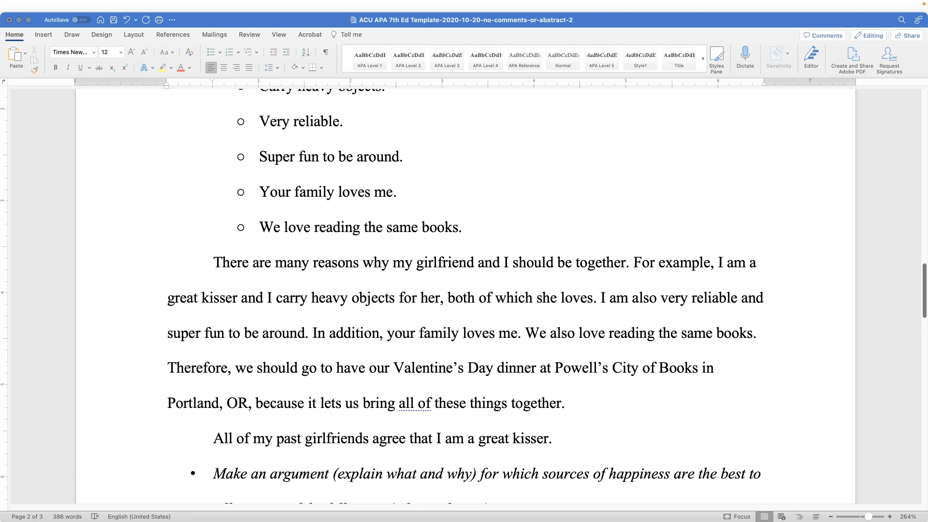
pyautogui.click(561, 439)
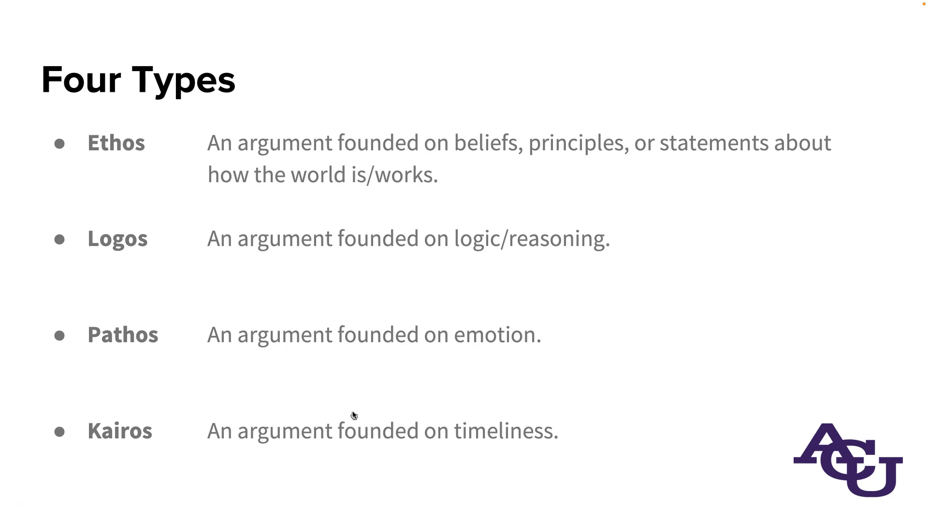
# Return to the Word document and begin the new paragraph with "I am a great kisser, which", lowercasing "all" so the sentence runs on.
pyautogui.press('super+Tab')
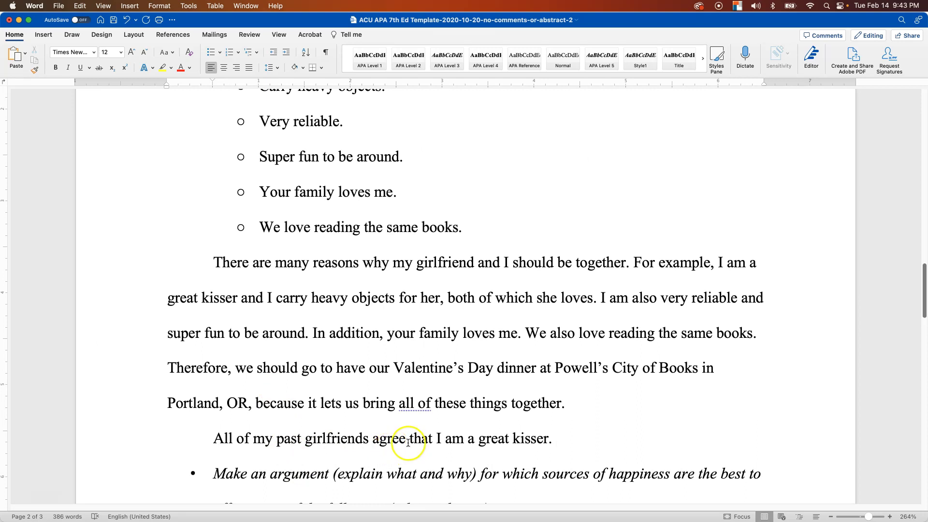
pyautogui.click(214, 438)
pyautogui.write('I am a great a k')
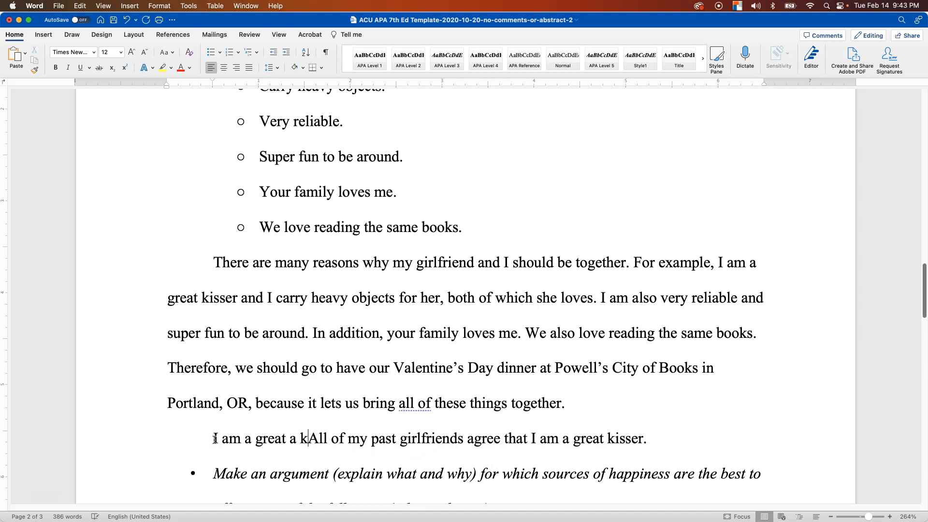
pyautogui.press('BackSpace')
pyautogui.write('kisser.')
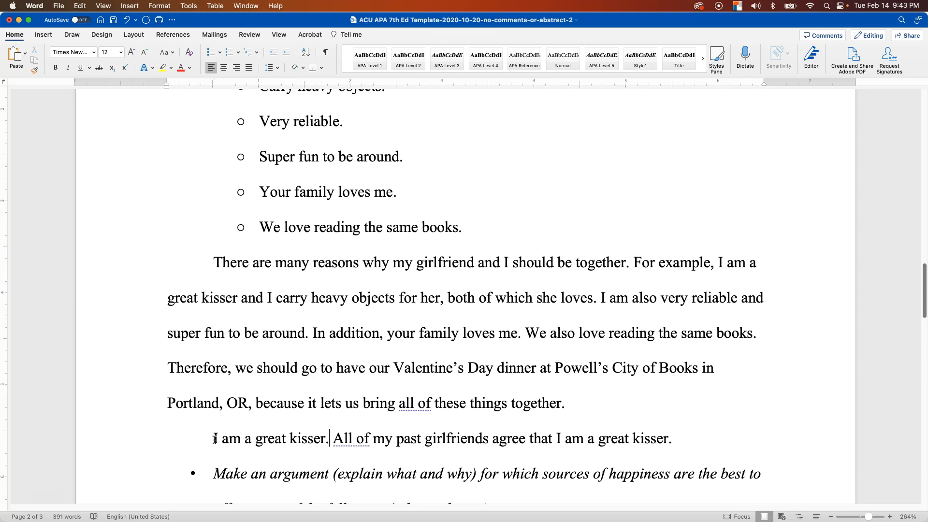
pyautogui.press('BackSpace')
pyautogui.write(', ')
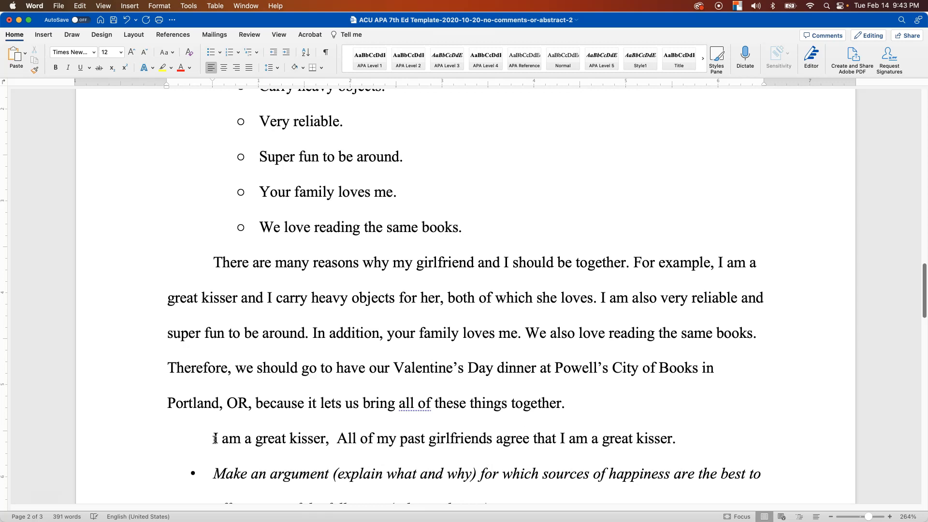
pyautogui.write('which')
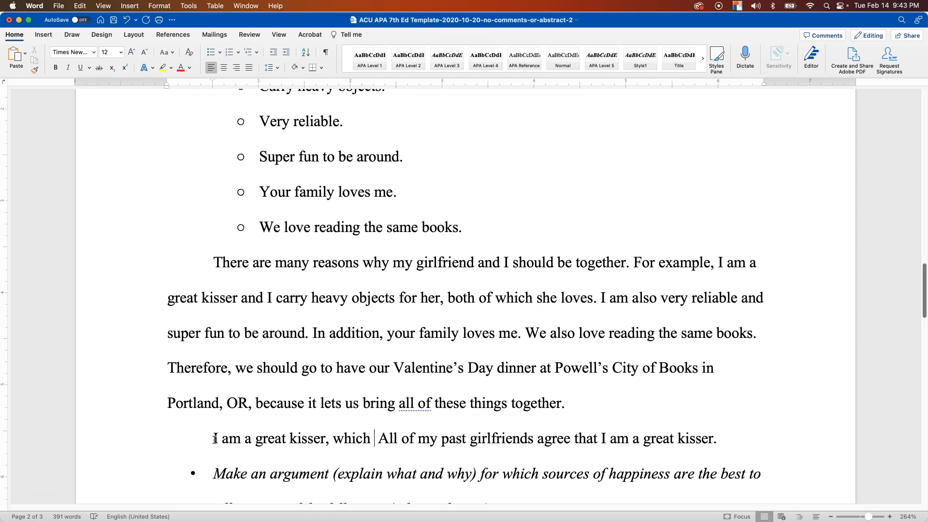
pyautogui.press('Right')
pyautogui.press('Right')
pyautogui.press('BackSpace')
pyautogui.write('a')
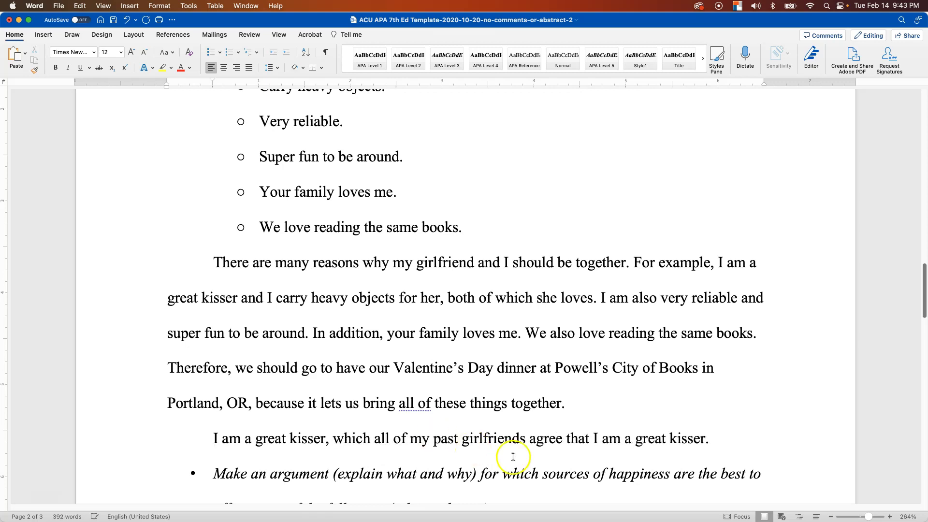
# Replace "that I am a great kisser" at the end of the new paragraph's sentence with "with".
pyautogui.click(569, 436)
pyautogui.moveTo(570, 436); pyautogui.dragTo(677, 439)
pyautogui.write('with')
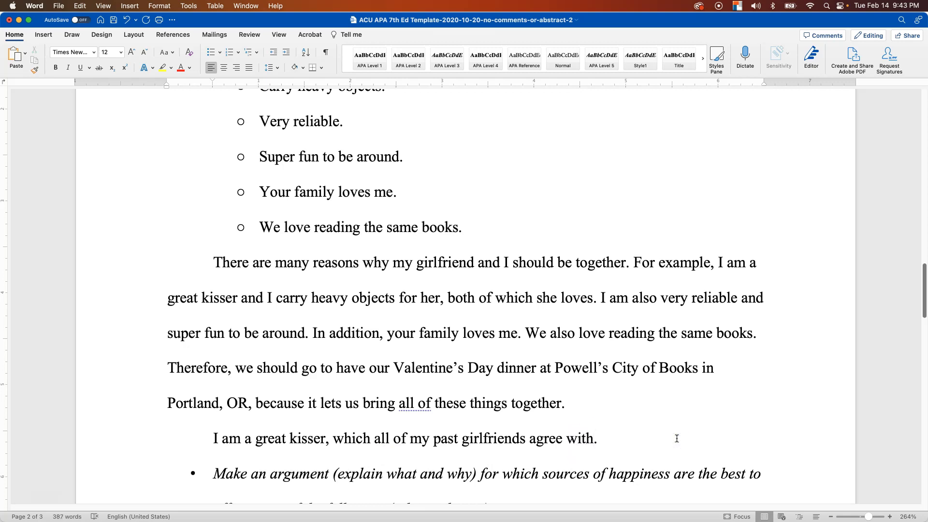
# Add a parenthetical "except" naming one past girlfriend after "agree with" and strike it through.
pyautogui.write(' (except Patti')
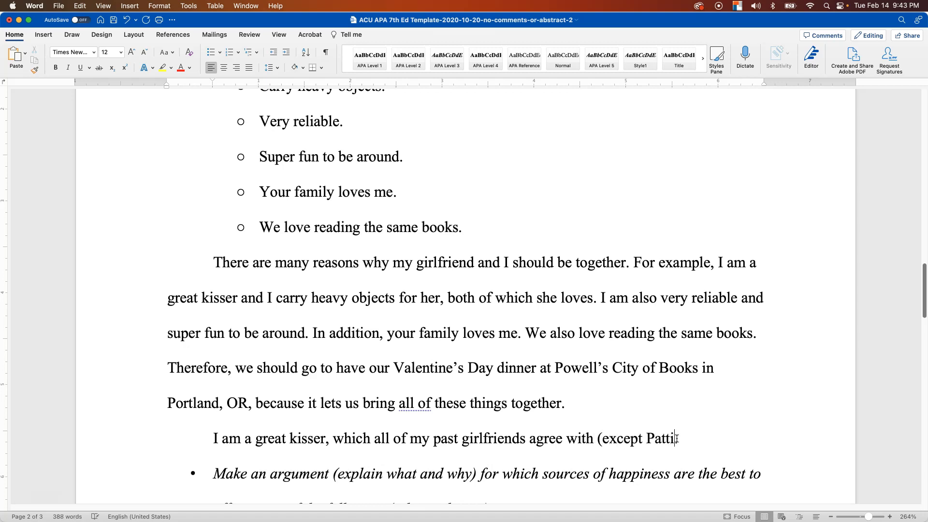
pyautogui.press('BackSpace')
pyautogui.write('y)')
pyautogui.click(677, 438)
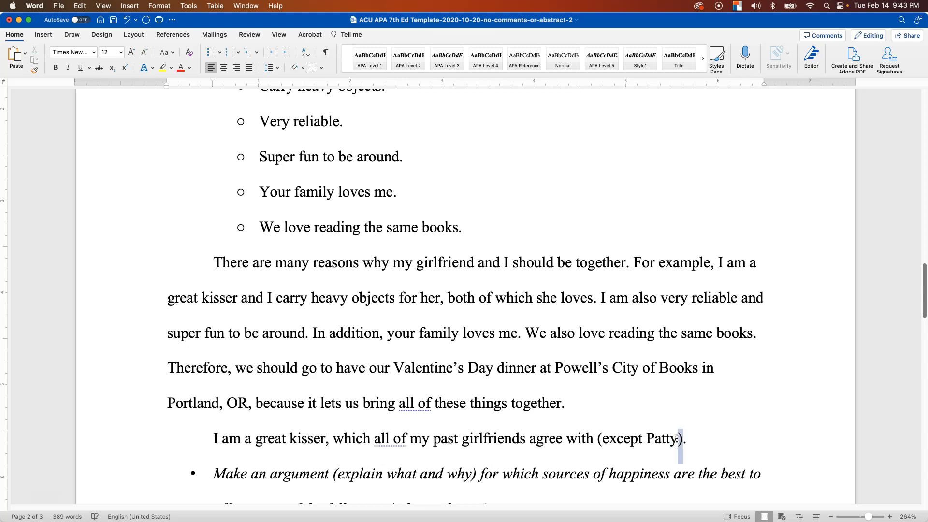
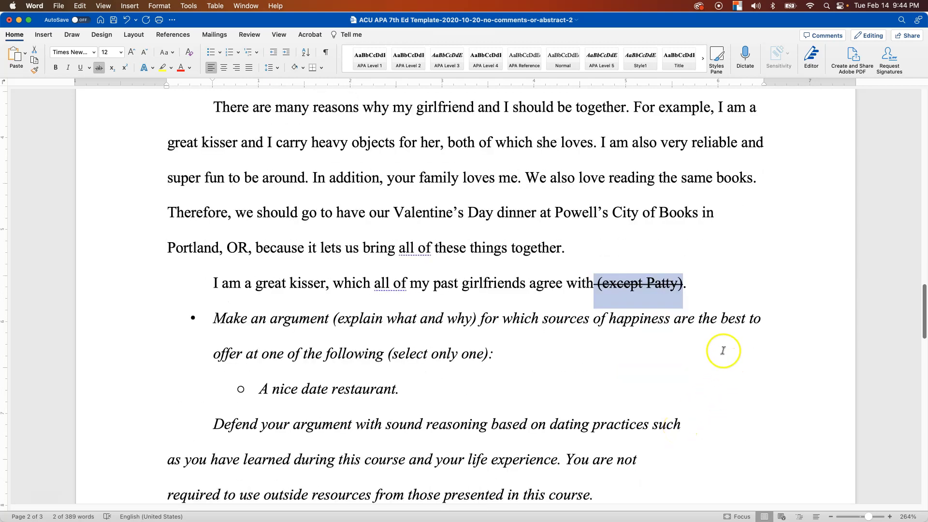
# Begin a second sentence after the struck-through parenthetical reading "You yourself tell me every day".
pyautogui.click(711, 287)
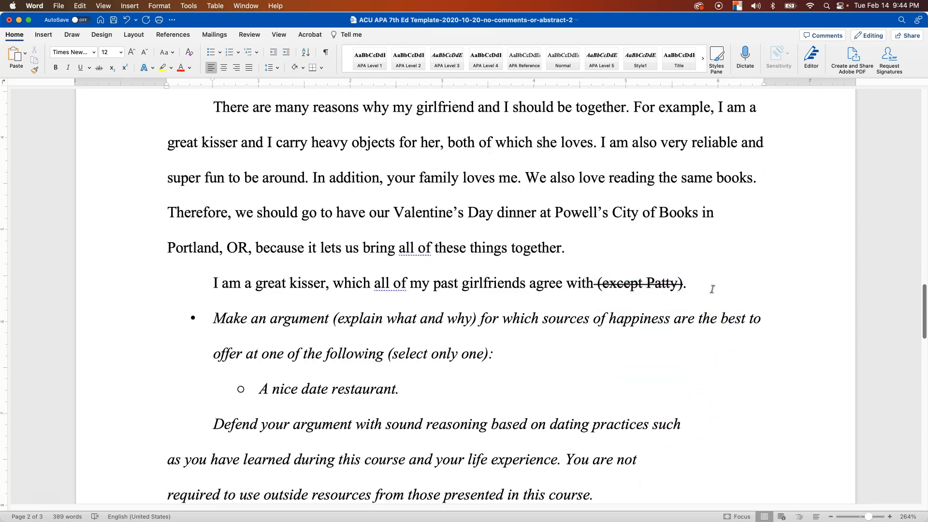
pyautogui.write('You yours')
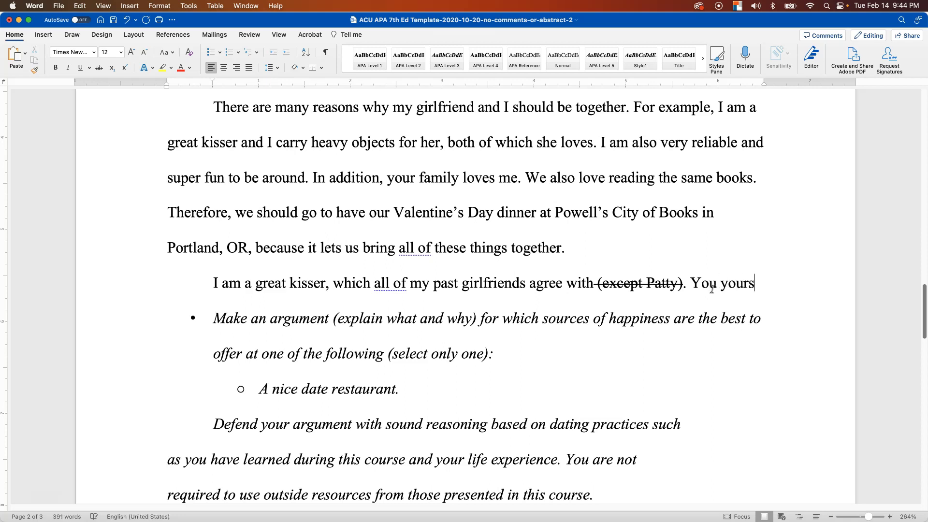
pyautogui.write('elf tell me ev')
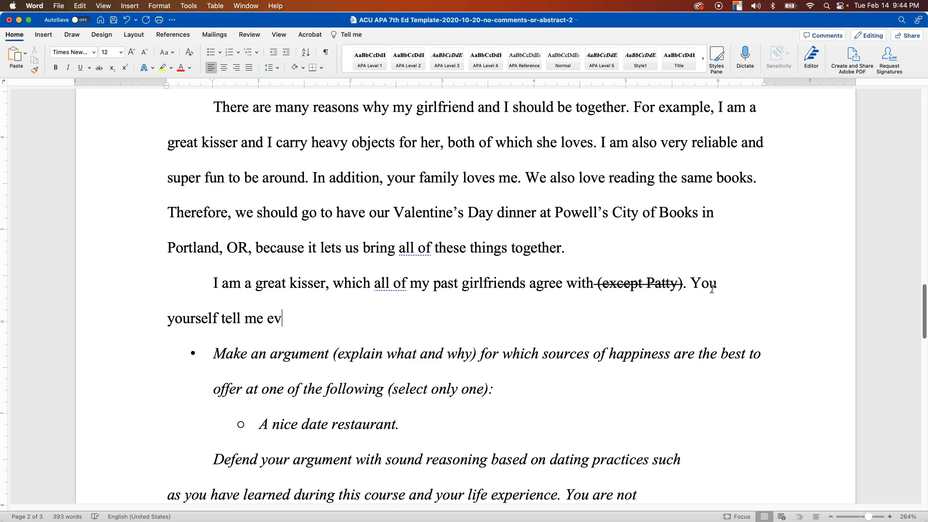
pyautogui.write('ery day')
# Put the second sentence in the third person to match the opening paragraph, changing "You yourself tell" to "My girlfriend tells".
pyautogui.scroll(1, 712, 289)
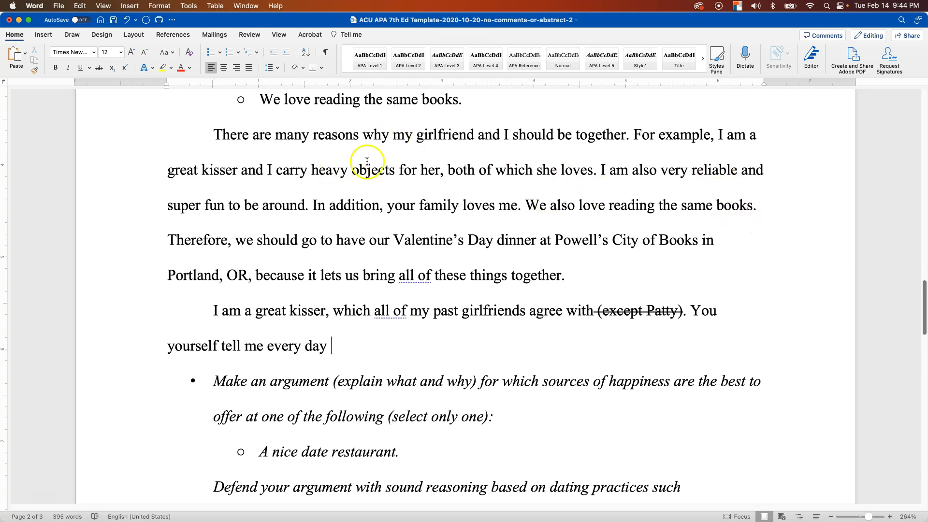
pyautogui.moveTo(377, 135); pyautogui.dragTo(516, 135)
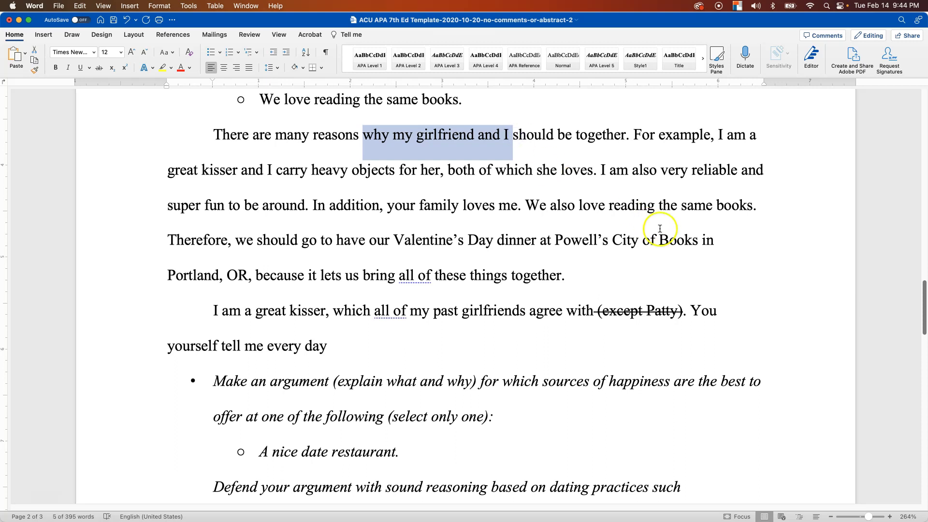
pyautogui.click(710, 310)
pyautogui.moveTo(713, 310); pyautogui.dragTo(208, 344)
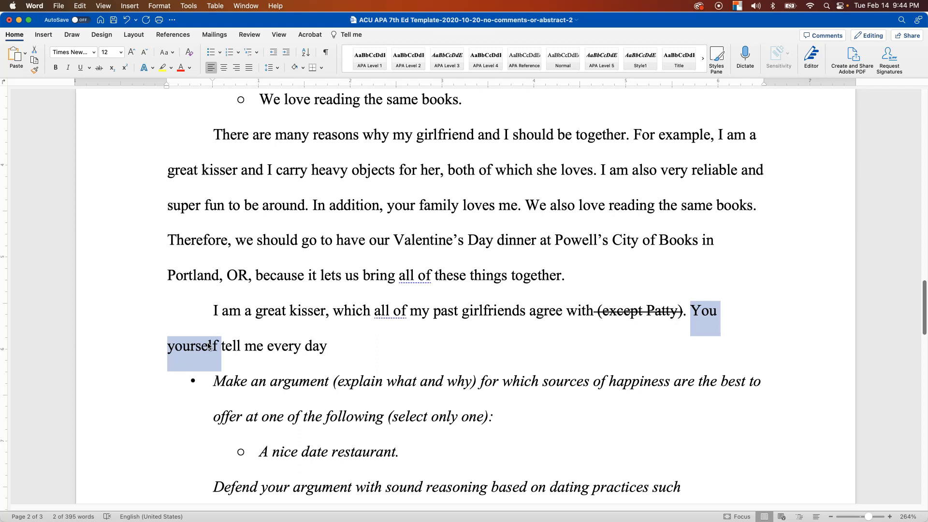
pyautogui.write('My girlfriend')
pyautogui.press('Right')
pyautogui.press('Right')
pyautogui.press('Right')
pyautogui.press('Right')
pyautogui.press('Right')
pyautogui.write('s me every day ')
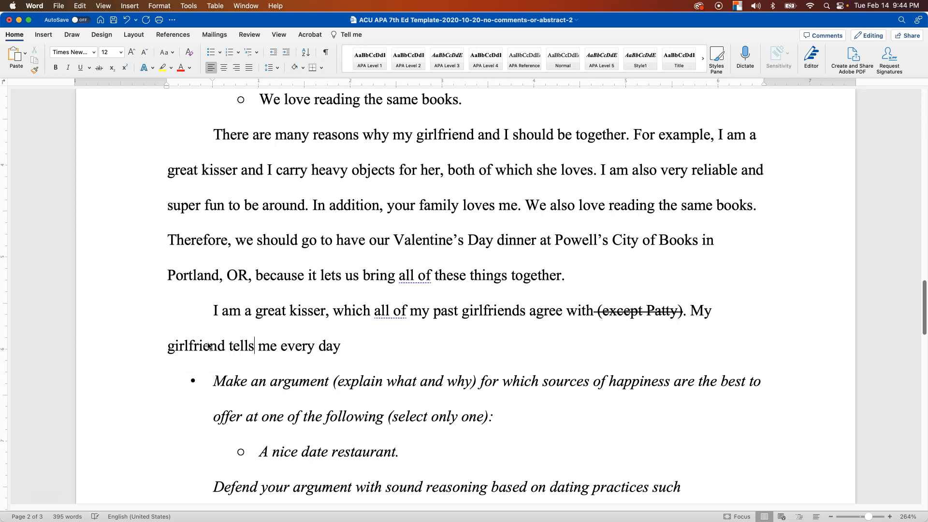
# Complete the second sentence with "that she likes my kisses." and begin another sentence with "In".
pyautogui.write('that she likes my kisses')
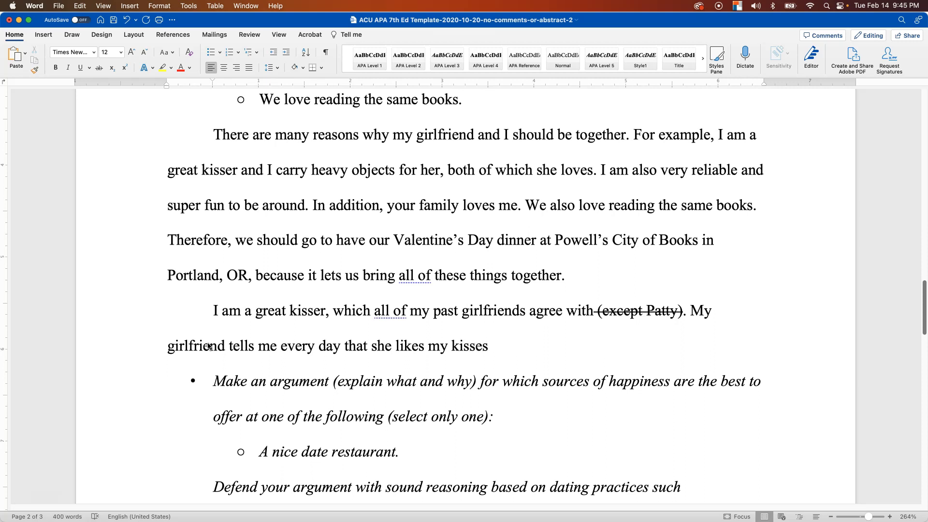
pyautogui.write('. In SS')
pyautogui.press('BackSpace')
pyautogui.press('BackSpace')
# Introduce the sentence about the girlfriend's daily comment as supporting evidence by changing "My" to "For example, my".
pyautogui.moveTo(231, 311); pyautogui.dragTo(296, 315)
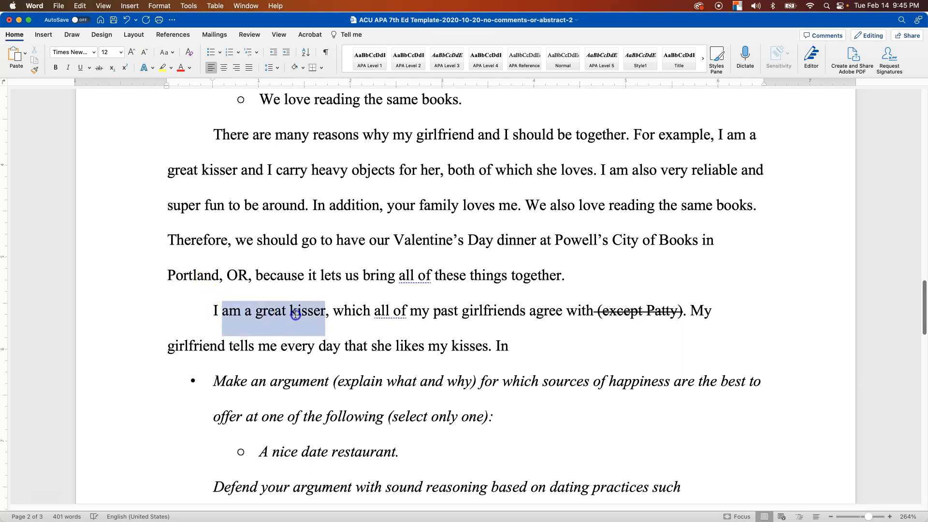
pyautogui.moveTo(212, 347); pyautogui.dragTo(332, 349)
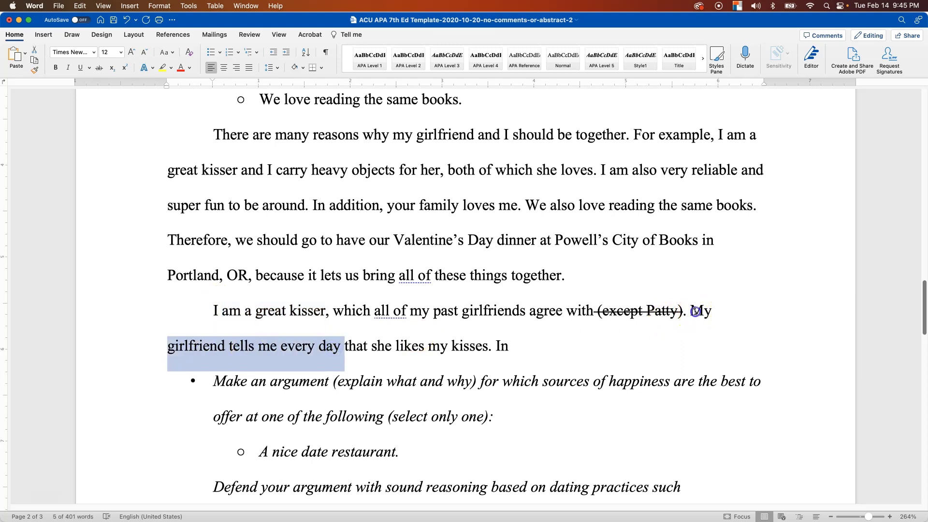
pyautogui.moveTo(690, 312); pyautogui.dragTo(699, 312)
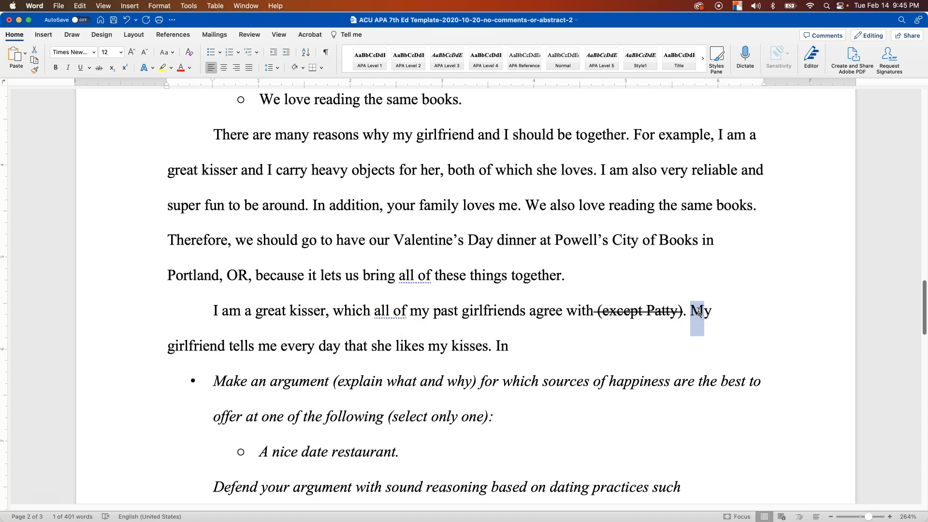
pyautogui.write('For example')
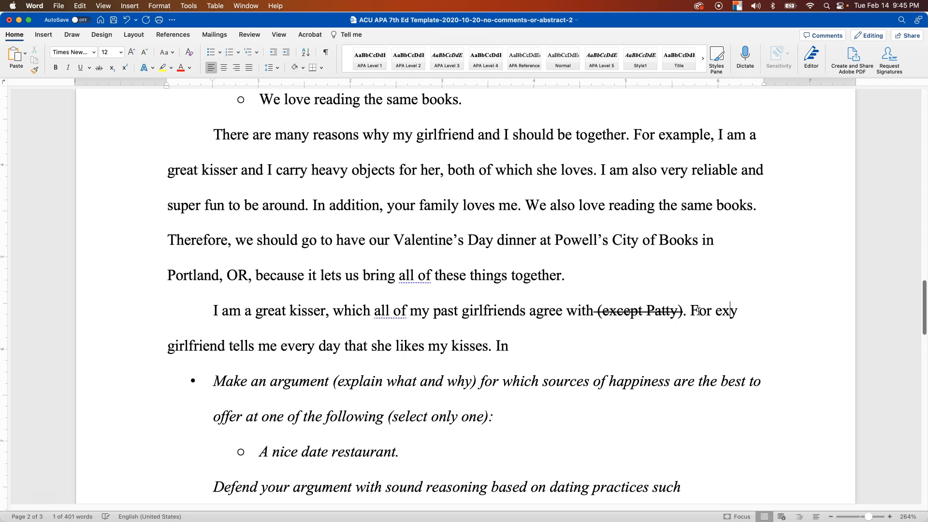
pyautogui.write(', m')
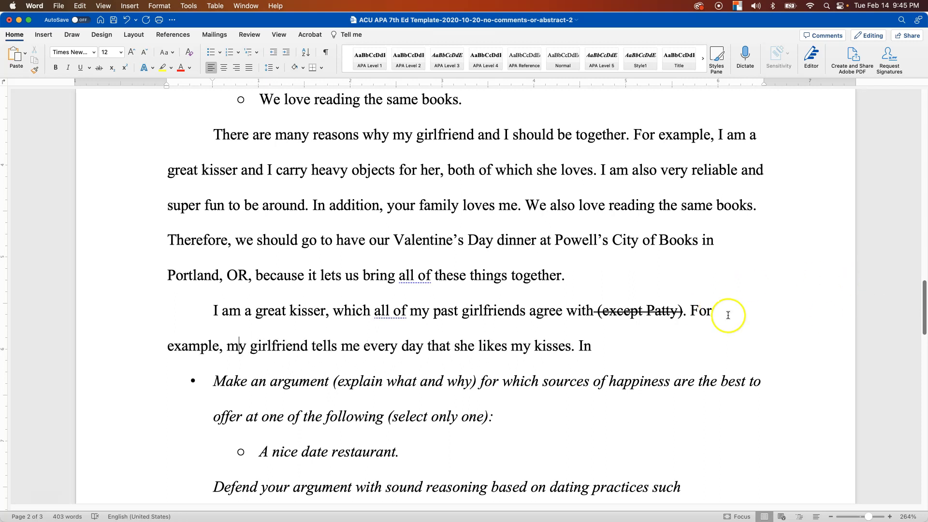
# Complete the sentence begun with "In" to read "In addition, when I go on vacation, she tells me that she misses kissing me.".
pyautogui.click(609, 344)
pyautogui.write('addition, ')
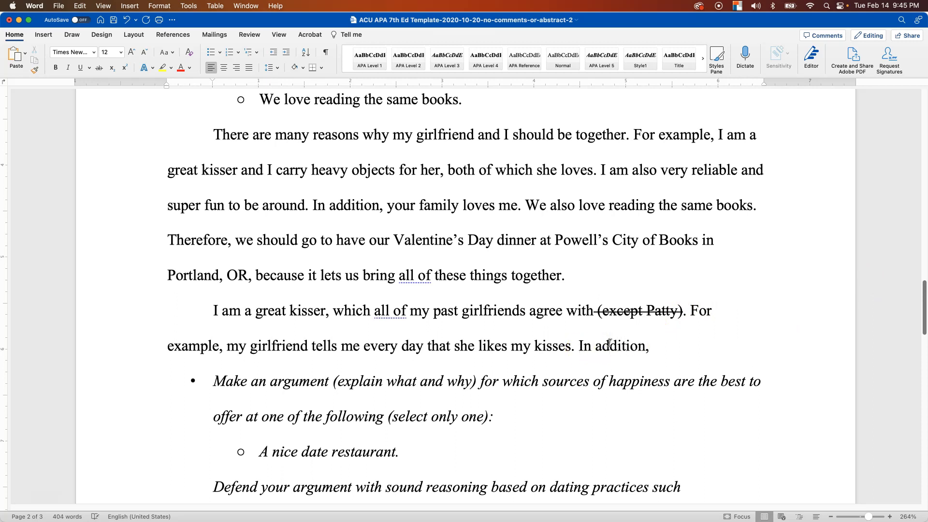
pyautogui.write('when I go on vacation, she')
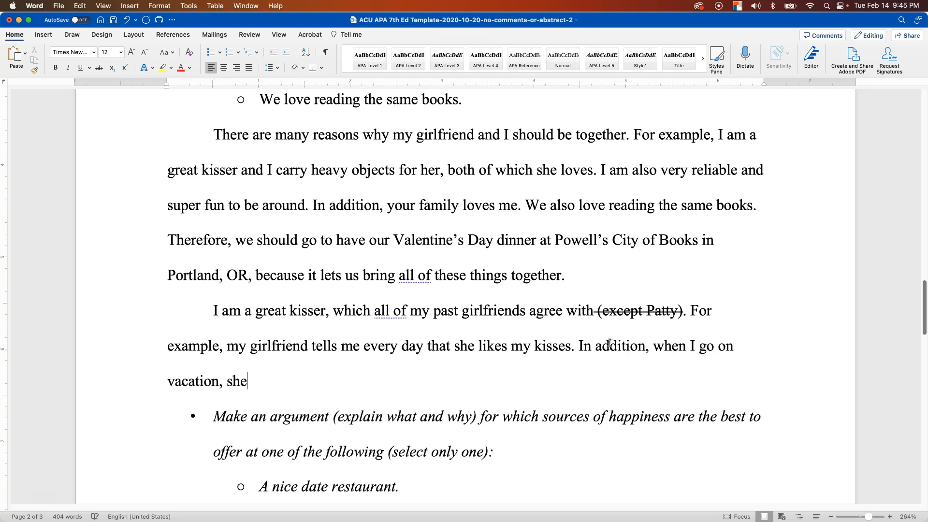
pyautogui.write(' tells me that she mi')
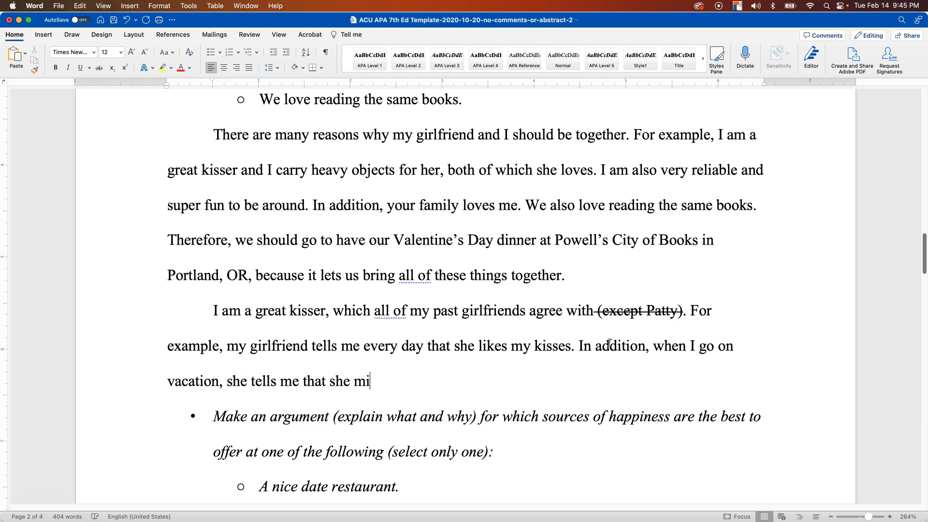
pyautogui.write('sses kissing me.')
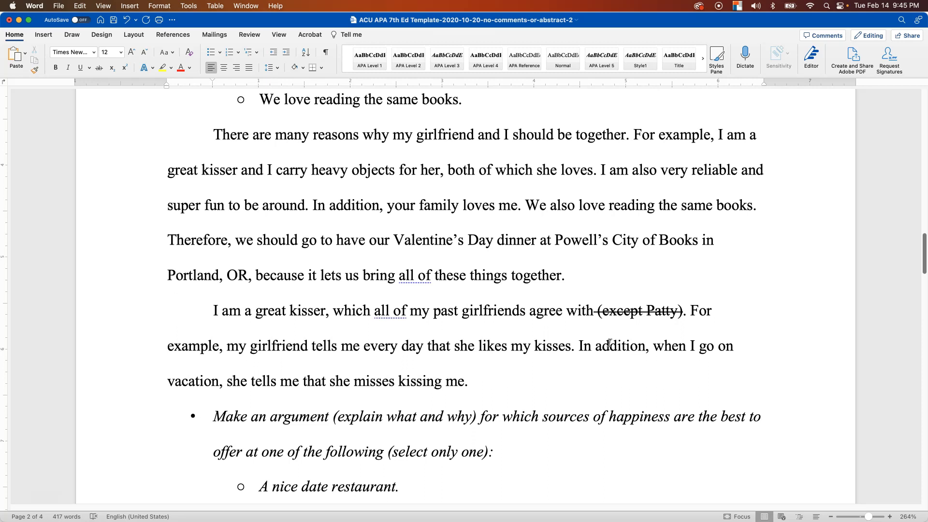
# Continue the kissing paragraph with the sentence "This is something that all of my past girlfriends have said to me as well.".
pyautogui.write('This is something that')
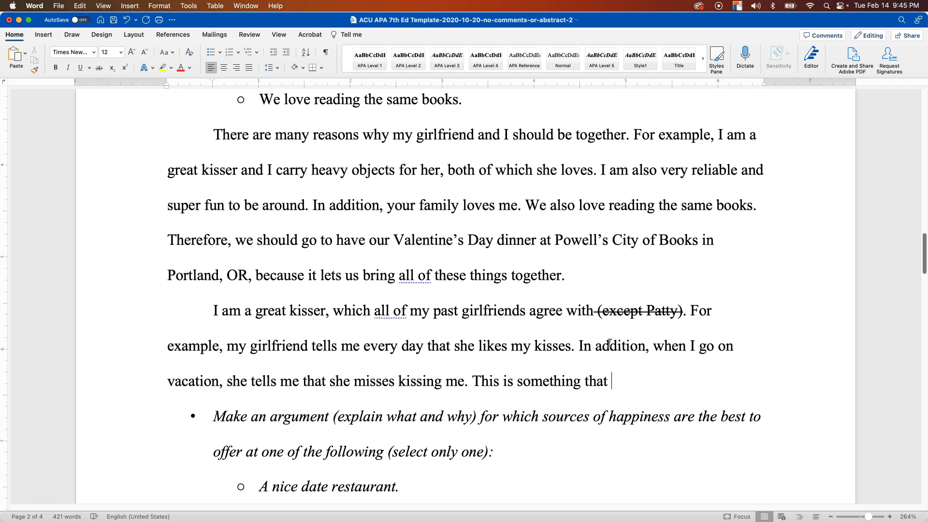
pyautogui.write('all of my ')
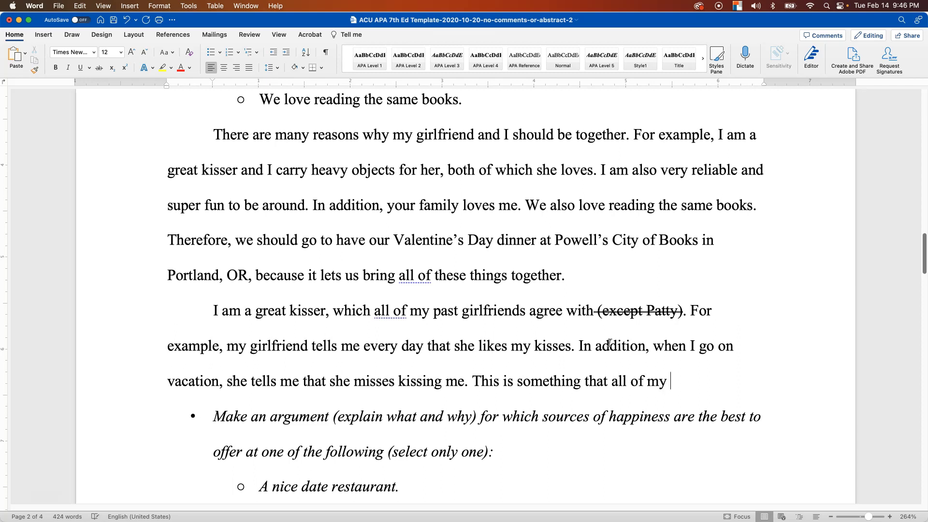
pyautogui.write('past girlfr')
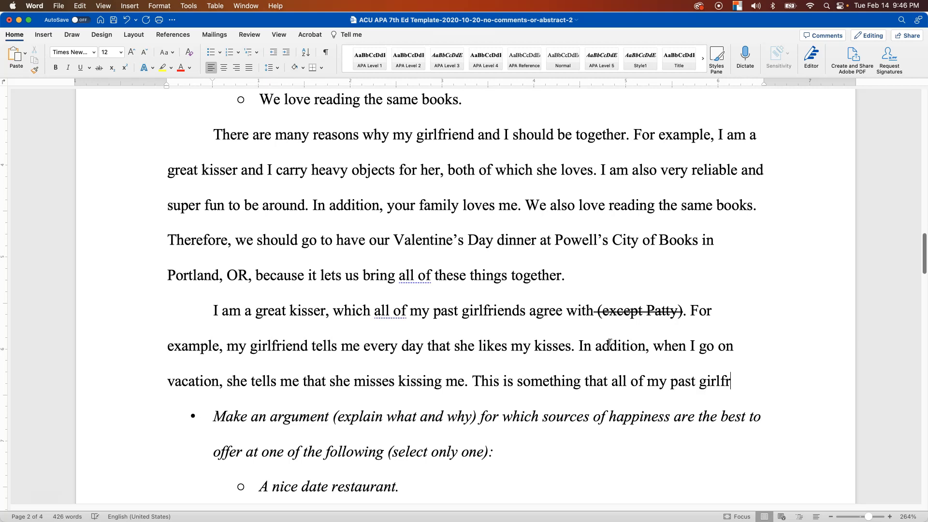
pyautogui.write('iends have')
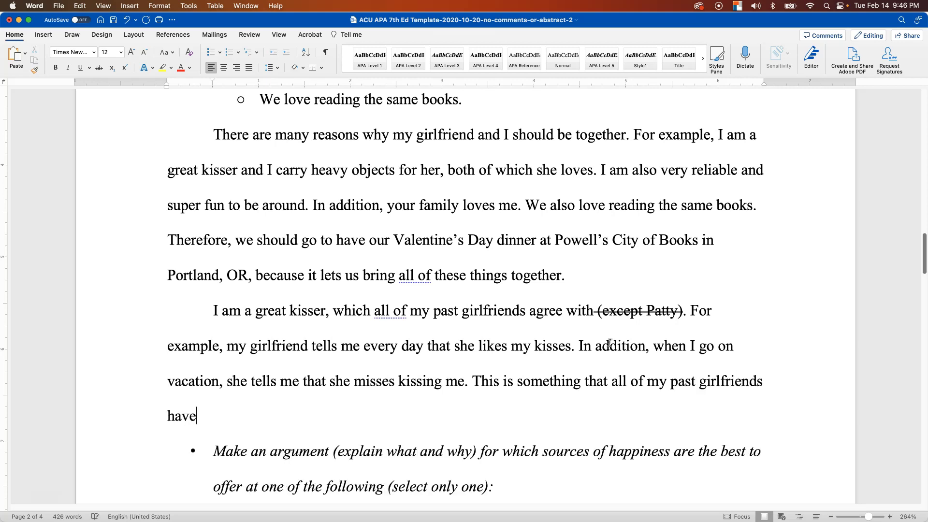
pyautogui.write(' said to me a s')
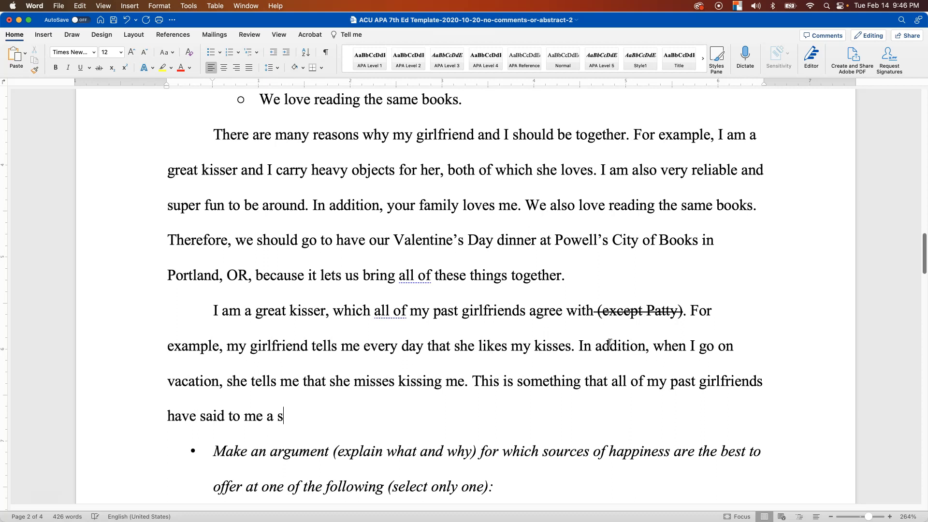
pyautogui.press('BackSpace')
pyautogui.press('BackSpace')
pyautogui.write('s well.')
# Add a specific example reading "One of my exes said that I was the best kisser that she ever dated".
pyautogui.write('One of my exes said that ')
pyautogui.write('she was')
pyautogui.press('BackSpace')
pyautogui.press('BackSpace')
pyautogui.press('BackSpace')
pyautogui.press('BackSpace')
pyautogui.press('BackSpace')
pyautogui.press('BackSpace')
pyautogui.press('BackSpace')
pyautogui.write('I was the best kisser that she ')
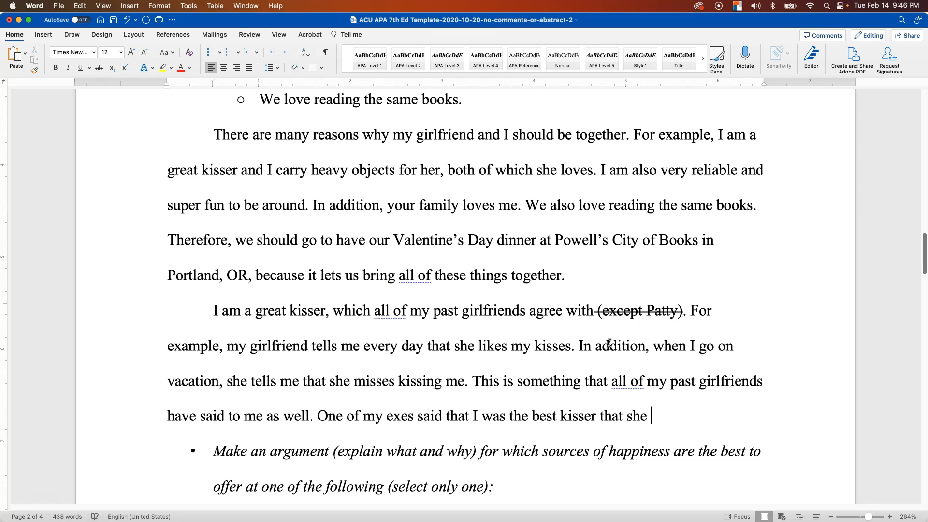
pyautogui.write('ever dated ')
# Cite the ex's statement in parentheses as a personal communication, giving her initial and surname and the date January 13, 2023, and end the sentence.
pyautogui.write('(personal ')
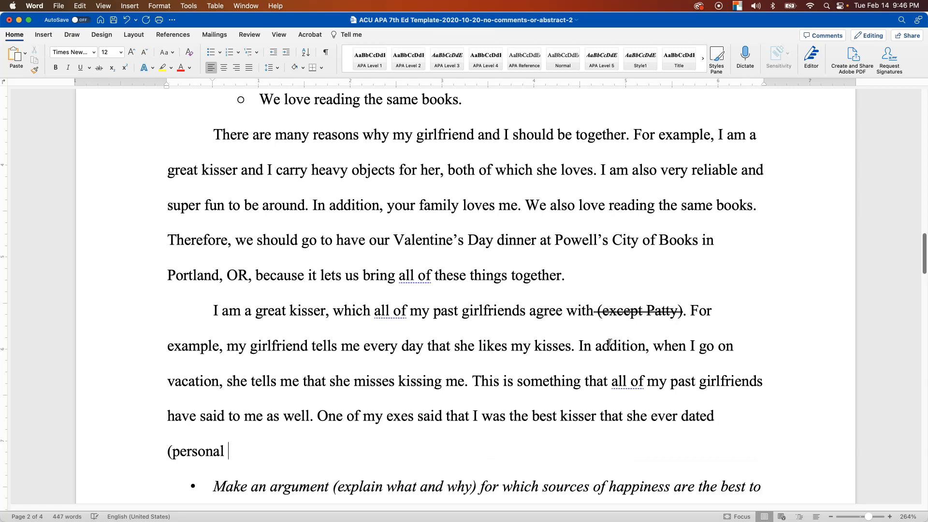
pyautogui.write('communication,')
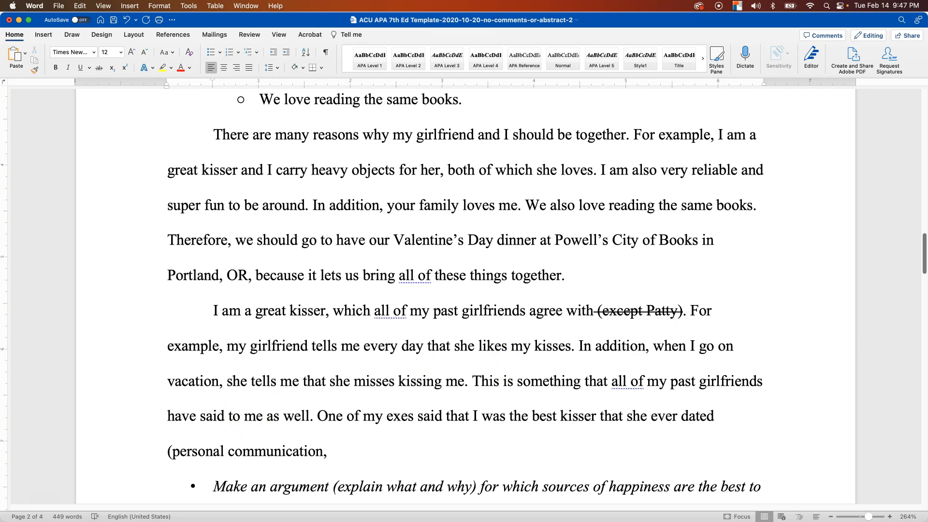
pyautogui.click(173, 452)
pyautogui.write('A. Smith,')
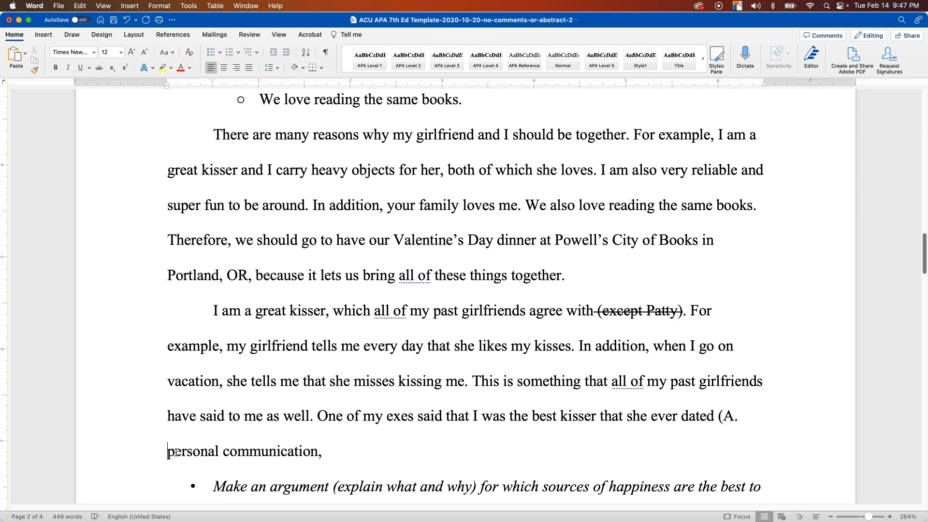
pyautogui.press('super+Right')
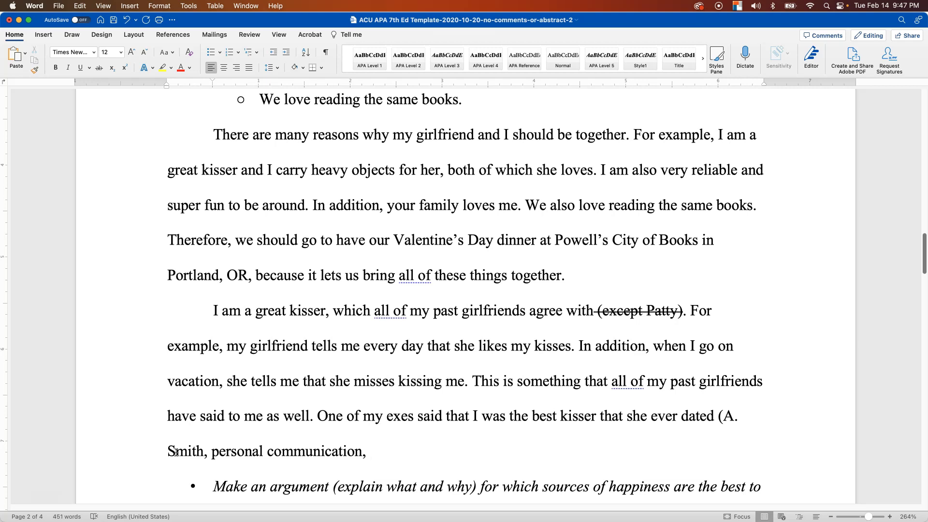
pyautogui.write('Ju')
pyautogui.press('BackSpace')
pyautogui.write('anuary')
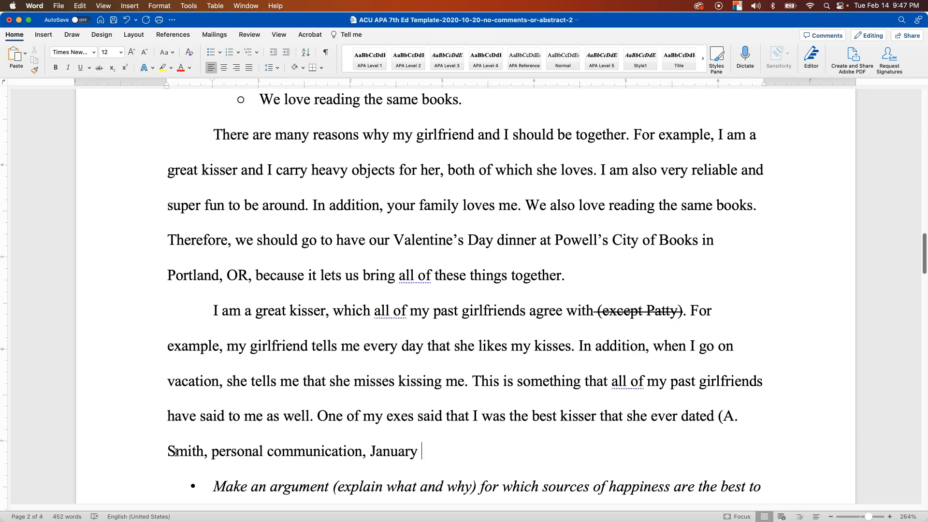
pyautogui.write('13, 2023)')
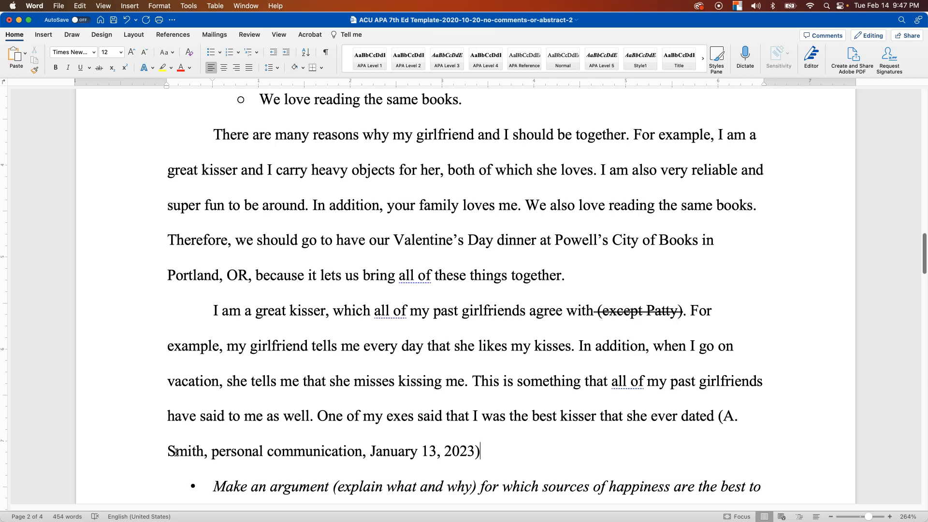
pyautogui.write('.')
# Conclude the paragraph's evidence with "Therefore, I am reliably and consistently a good provider of kisses, which should make anyone happy.".
pyautogui.moveTo(203, 316); pyautogui.dragTo(688, 327)
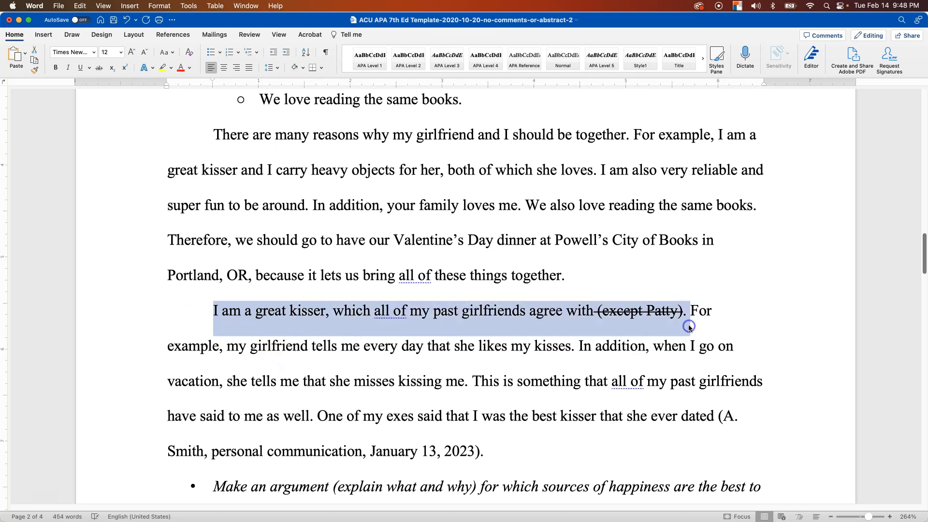
pyautogui.click(688, 328)
pyautogui.keyDown('shift'); pyautogui.click(574, 346); pyautogui.keyUp('shift')
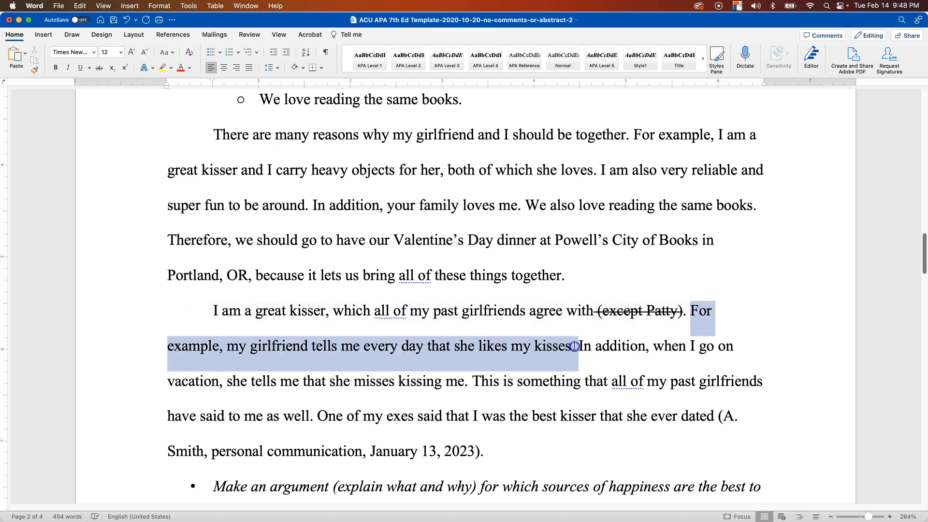
pyautogui.moveTo(578, 346); pyautogui.dragTo(269, 411)
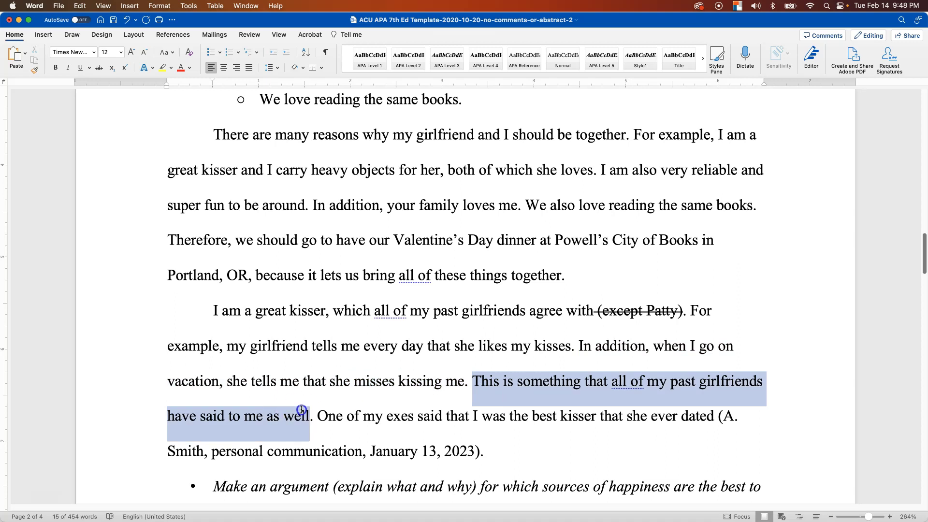
pyautogui.moveTo(317, 415); pyautogui.dragTo(609, 450)
pyautogui.click(601, 451)
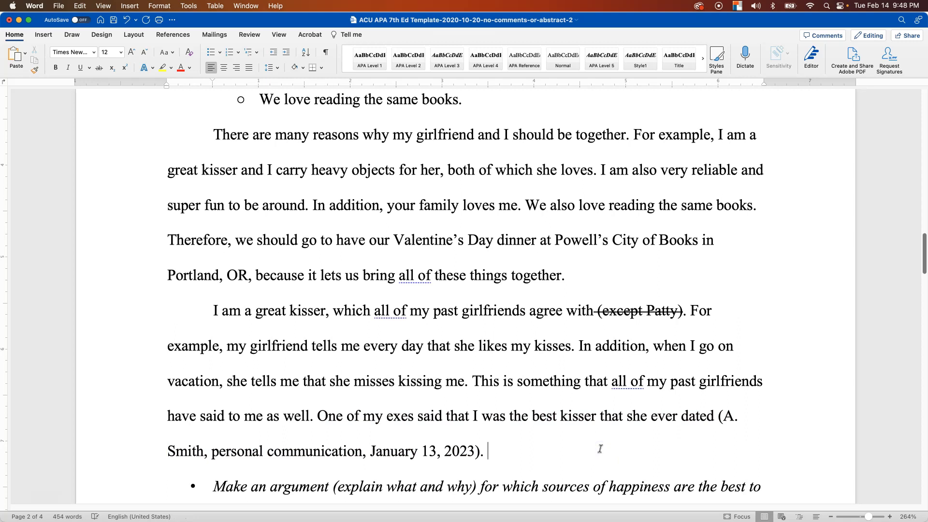
pyautogui.write('Therefore, I am reliably and')
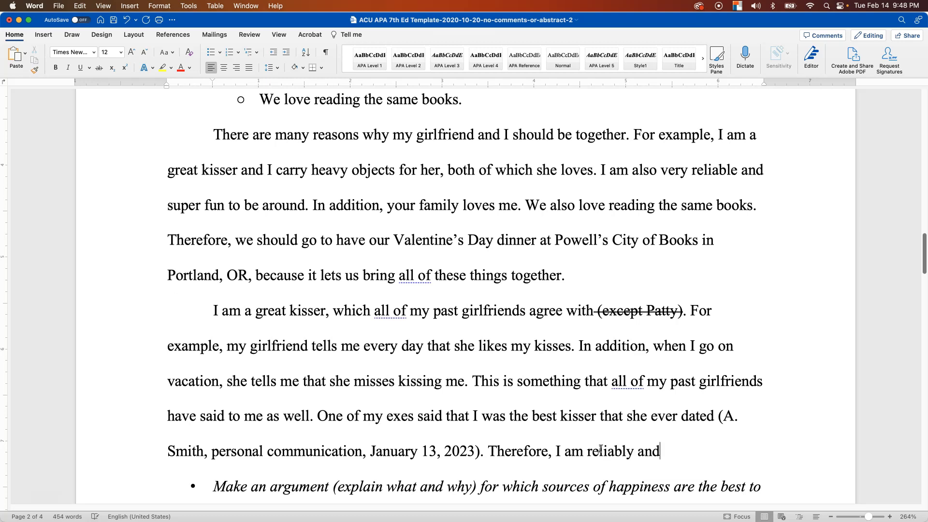
pyautogui.write(' consistently')
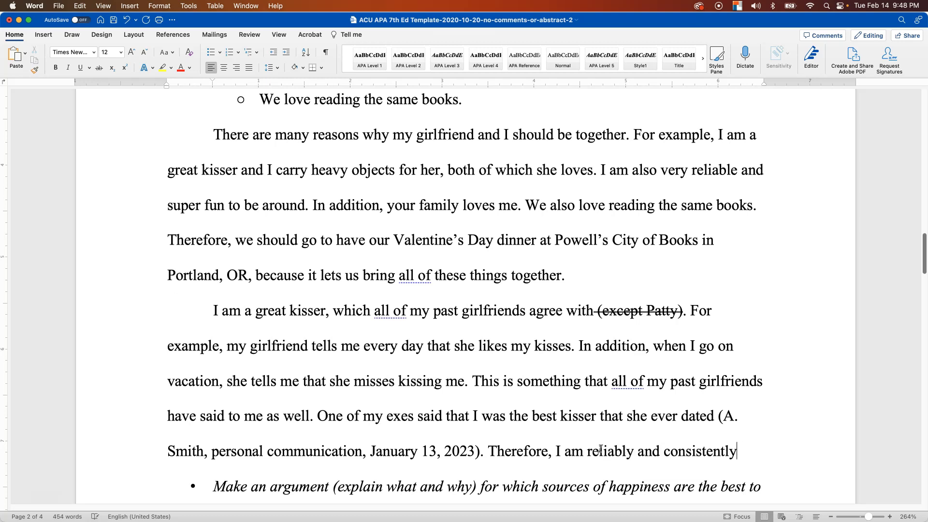
pyautogui.write(' a good provider of ki')
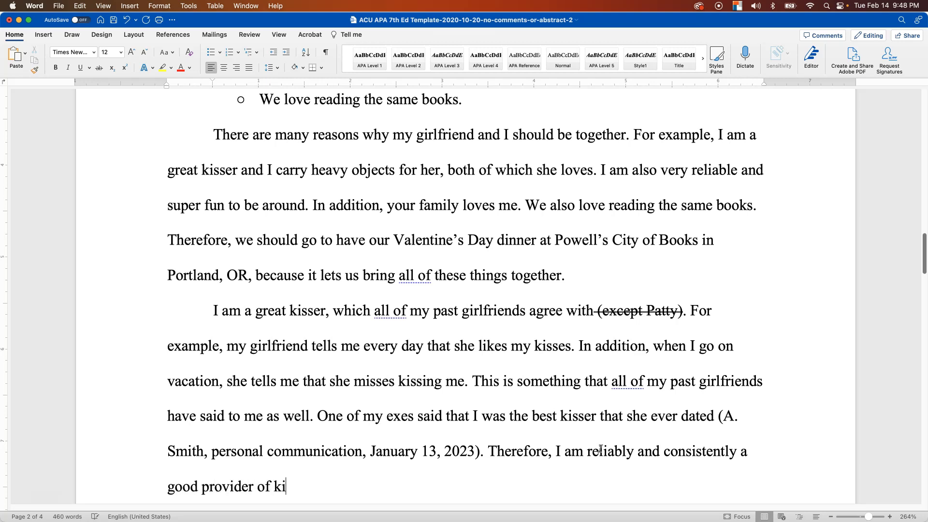
pyautogui.write('sses, which should make anyone ')
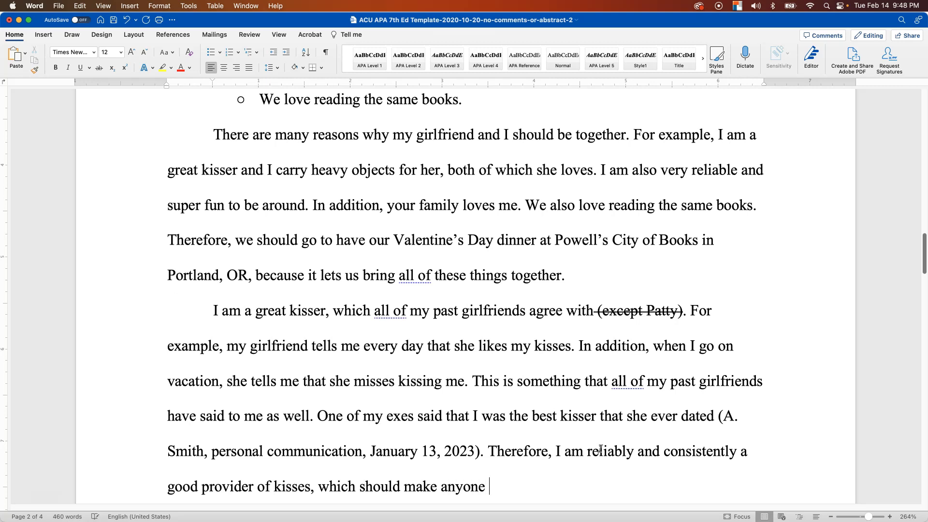
pyautogui.write('happy.')
# Examine how the "Therefore" sentence links the claim about being a good provider of kisses to making anyone happy.
pyautogui.scroll(-3, 621, 425)
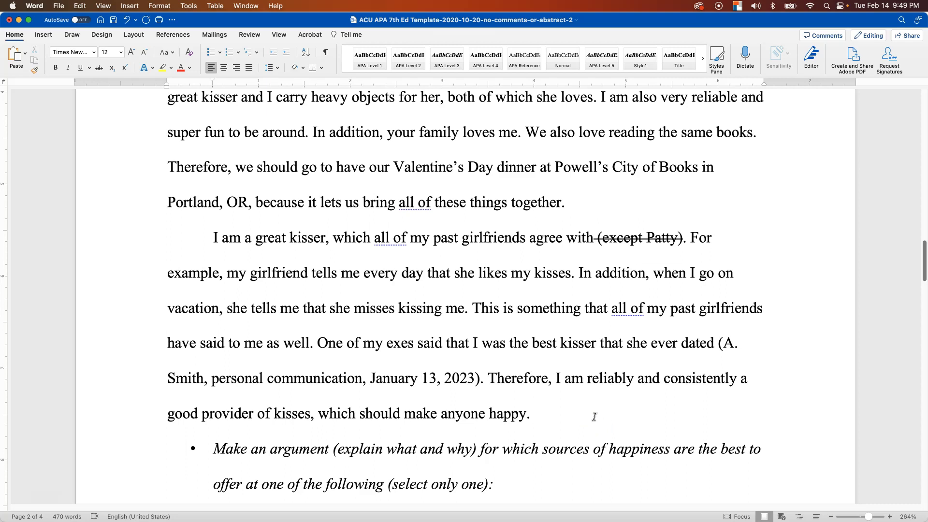
pyautogui.doubleClick(618, 381)
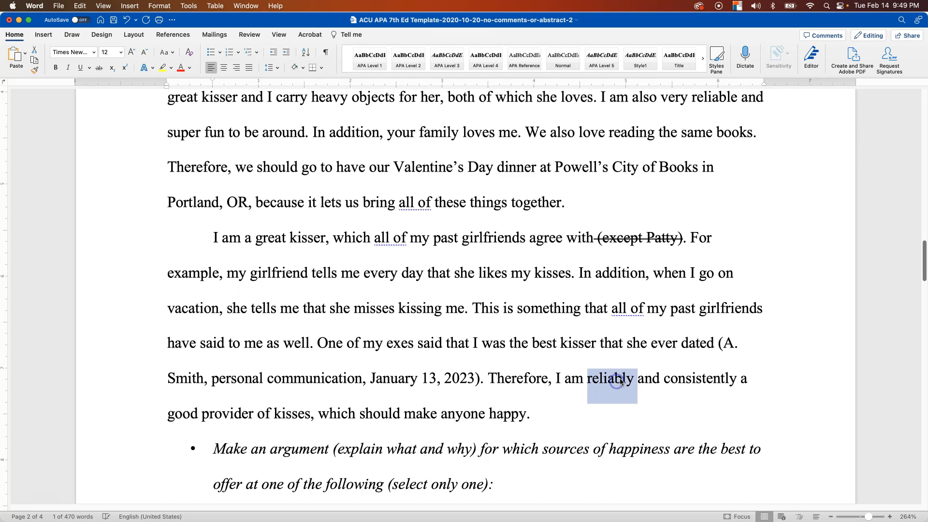
pyautogui.moveTo(662, 380); pyautogui.dragTo(500, 415)
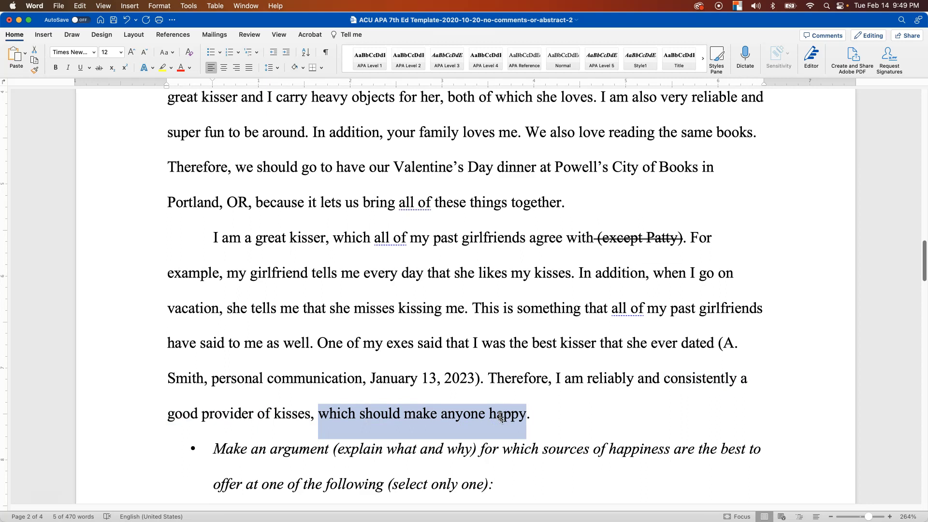
pyautogui.click(559, 376)
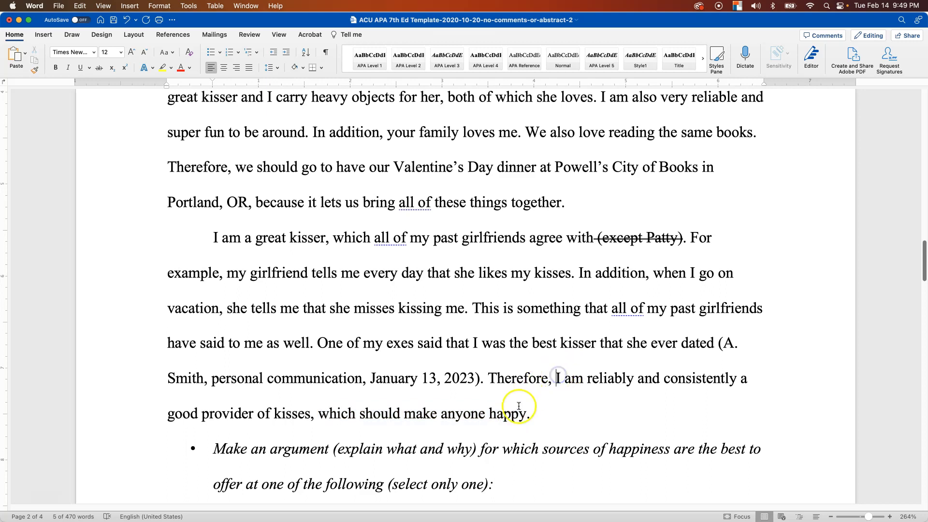
pyautogui.doubleClick(505, 414)
pyautogui.moveTo(556, 376); pyautogui.dragTo(293, 412)
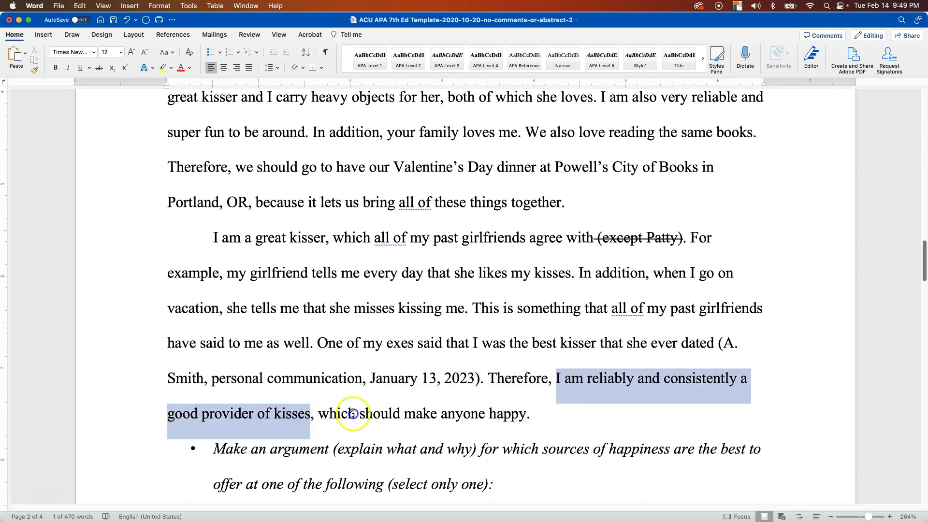
pyautogui.moveTo(352, 413); pyautogui.dragTo(516, 414)
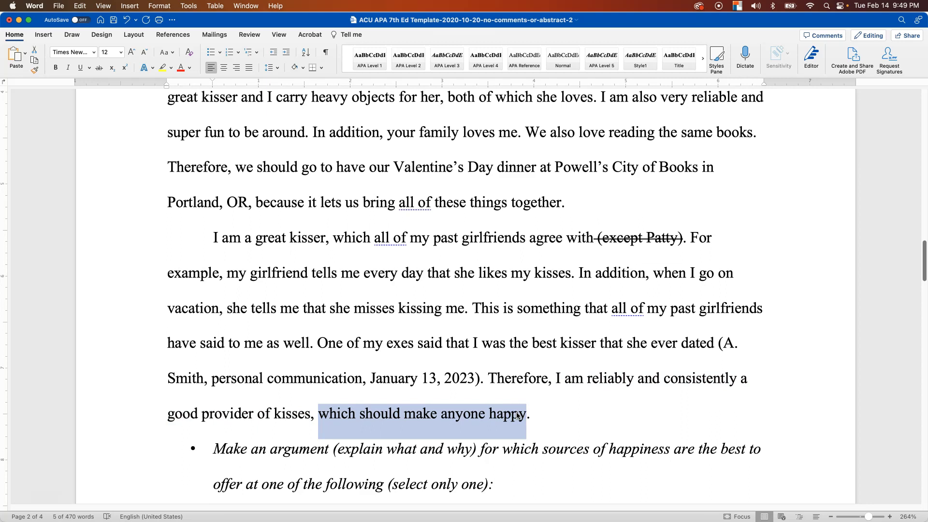
pyautogui.click(543, 409)
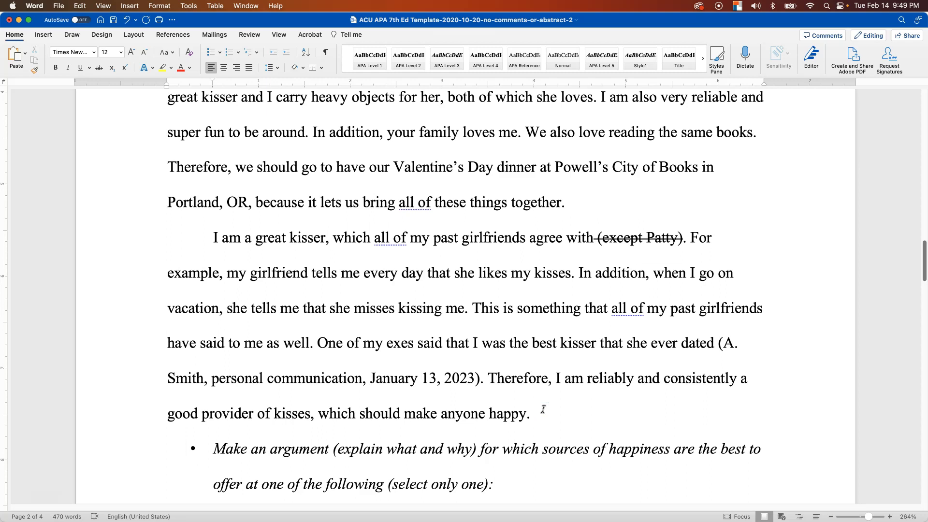
# Compare the introduction's Valentine's Day dinner thesis with the assignment's prompt about offering happiness at a nice date restaurant.
pyautogui.scroll(2, 543, 387)
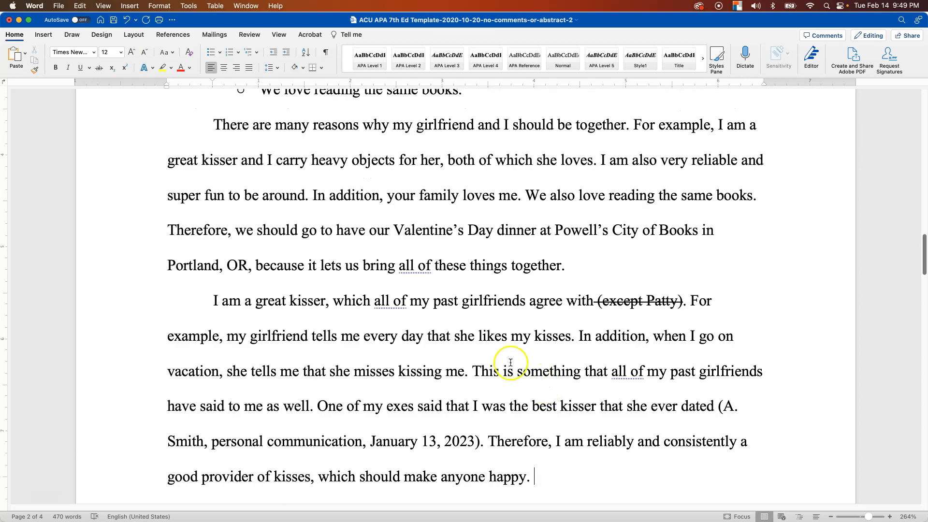
pyautogui.scroll(4, 536, 360)
pyautogui.moveTo(582, 394); pyautogui.dragTo(524, 362)
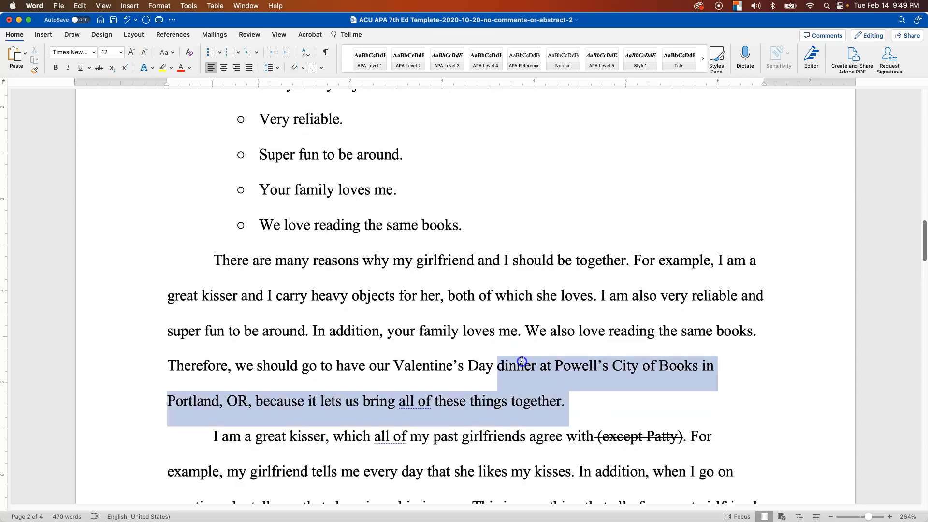
pyautogui.scroll(-1, 520, 374)
pyautogui.scroll(-8, 521, 375)
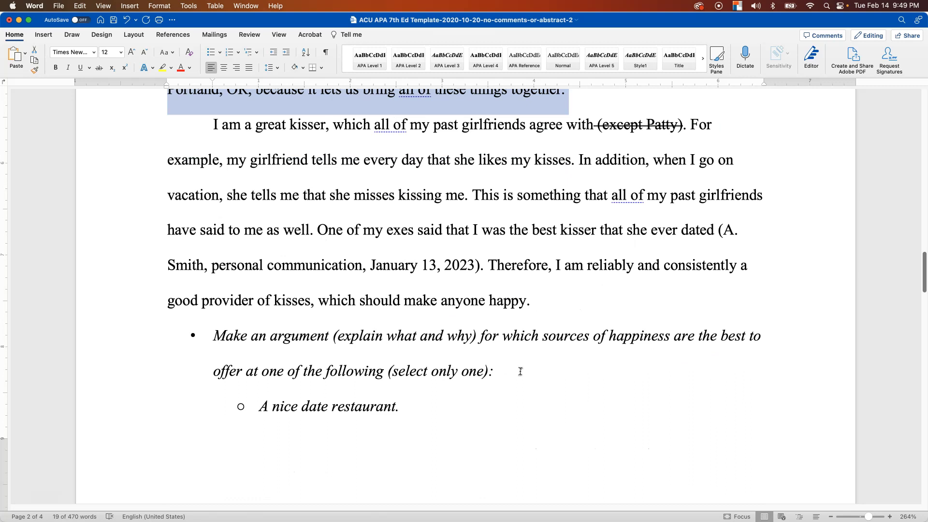
pyautogui.scroll(-2, 425, 343)
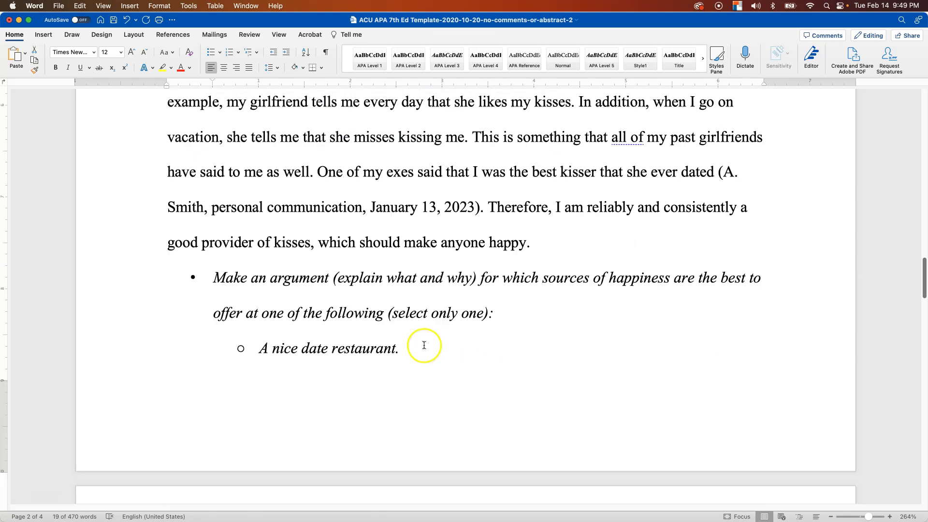
pyautogui.moveTo(416, 346); pyautogui.dragTo(271, 345)
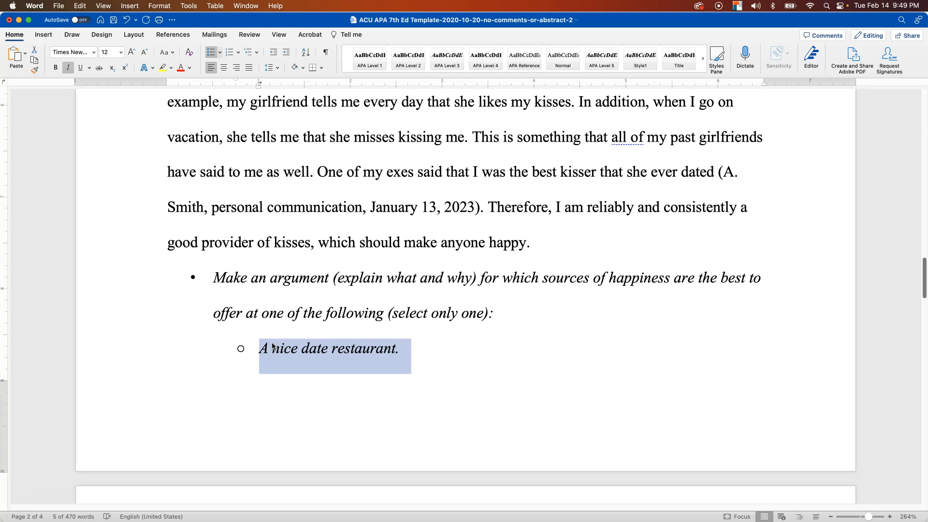
# Continue the paragraph with "Since I know that atmosphere is an important part of kisses, I think that my girlfriend and I should have our Valentine's Day kiss".
pyautogui.moveTo(568, 243); pyautogui.dragTo(498, 212)
pyautogui.scroll(1, 505, 218)
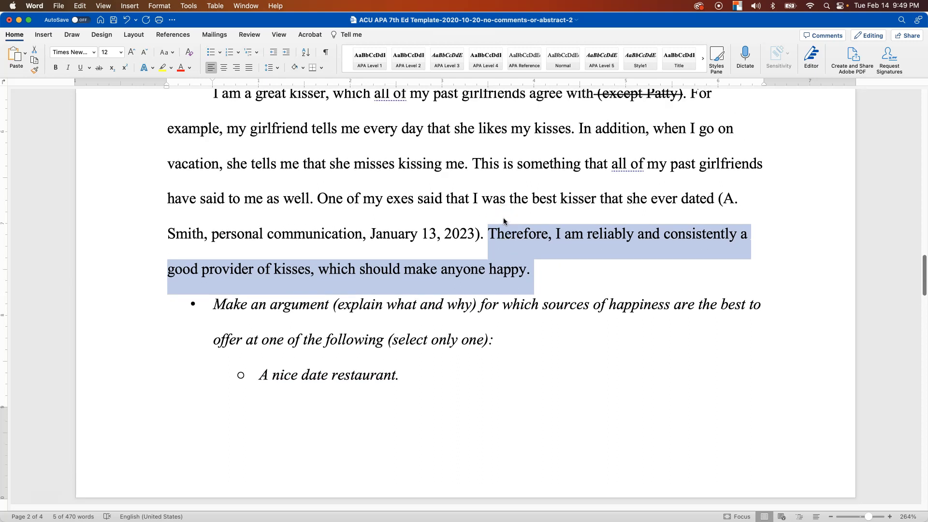
pyautogui.click(556, 274)
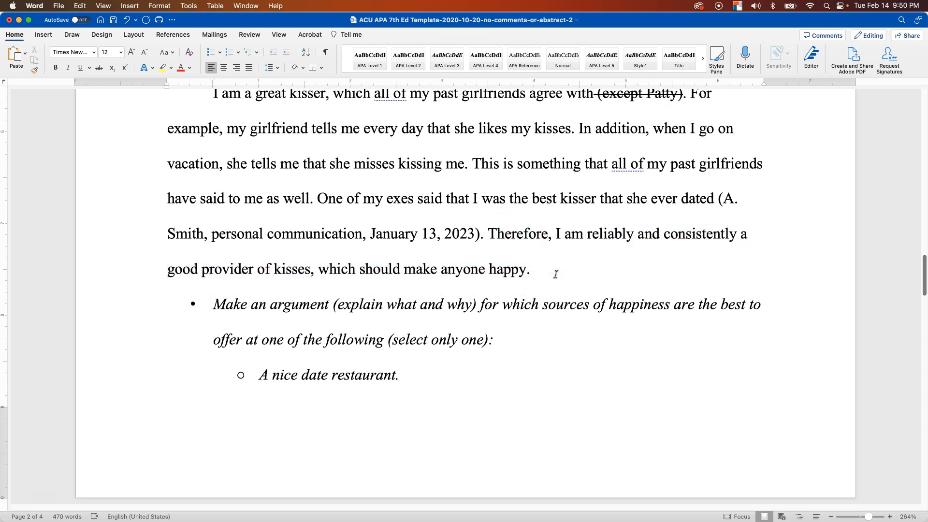
pyautogui.write('Since I know that atmos')
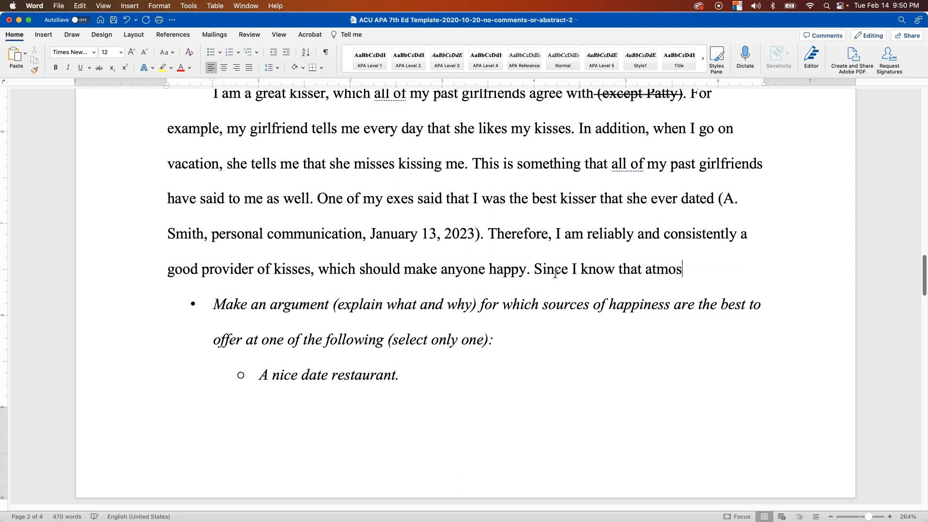
pyautogui.write('phere is an important par')
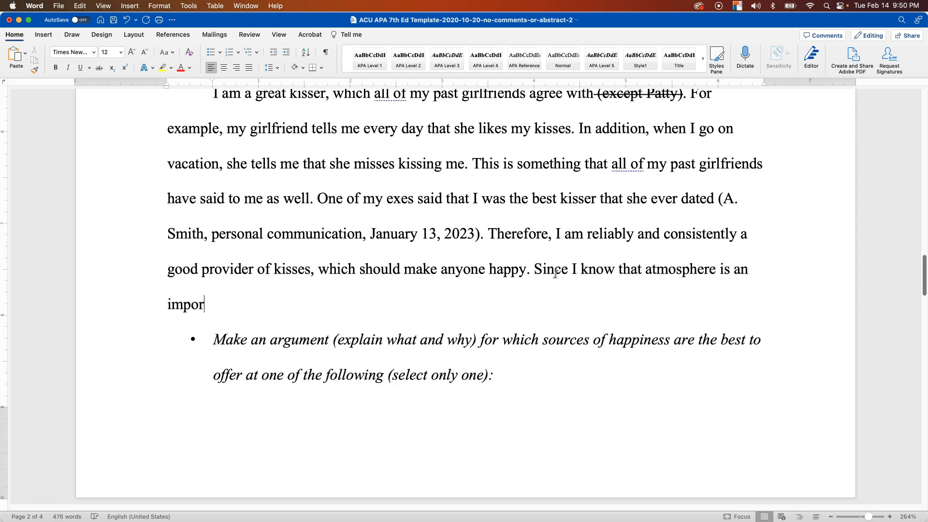
pyautogui.write('t of kis')
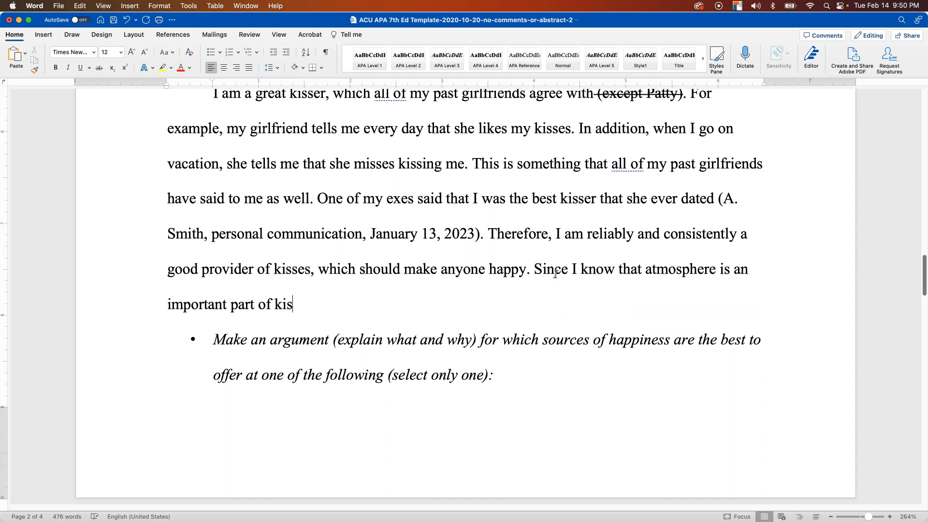
pyautogui.write('ses, I thi')
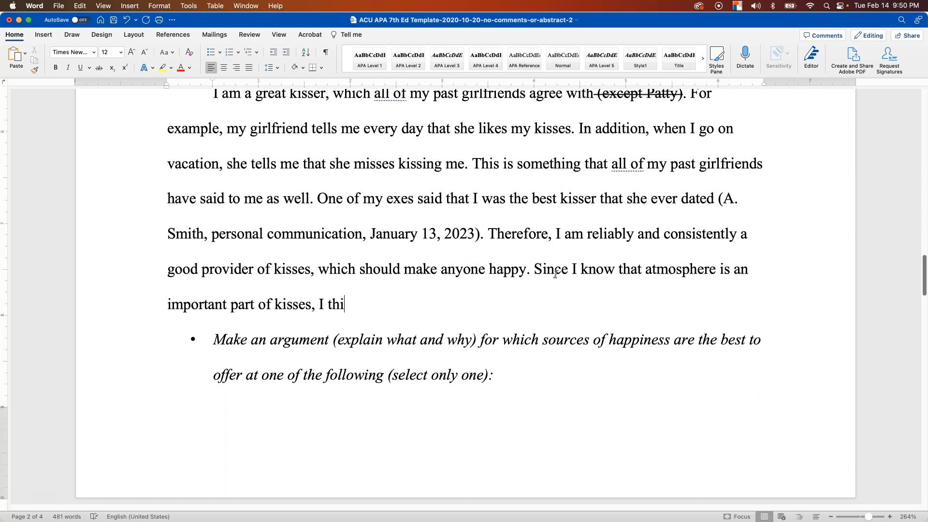
pyautogui.write('nk that my girlf')
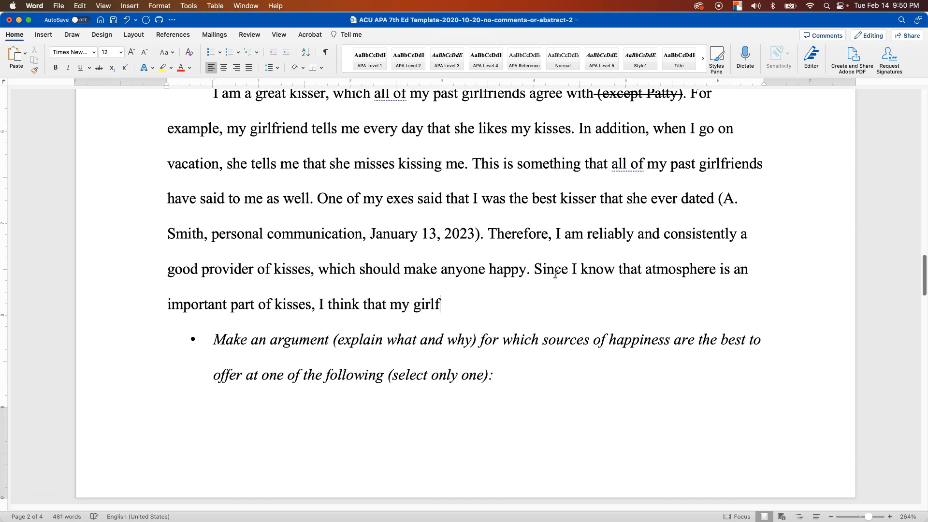
pyautogui.write('riend and I should ')
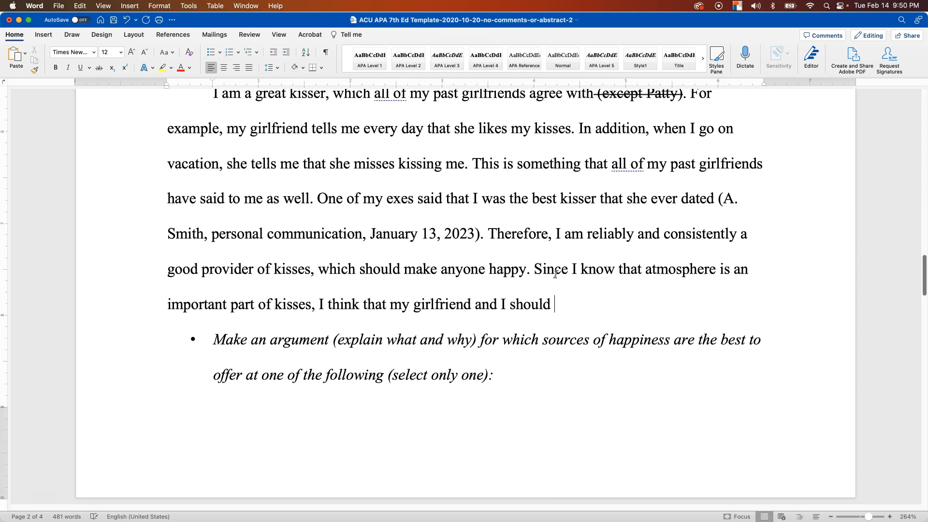
pyautogui.write("have our Valentine's Day kiss ")
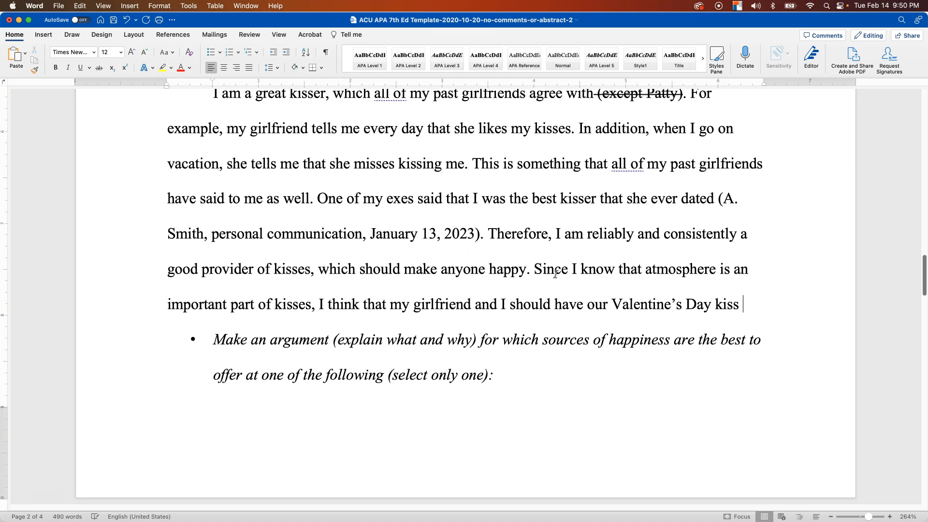
# Finish the paragraph's closing sentence with "at La Pinata in San Diego, CA, because it has great atmosphere.".
pyautogui.write('at')
pyautogui.write('La ')
pyautogui.write('Pinata ')
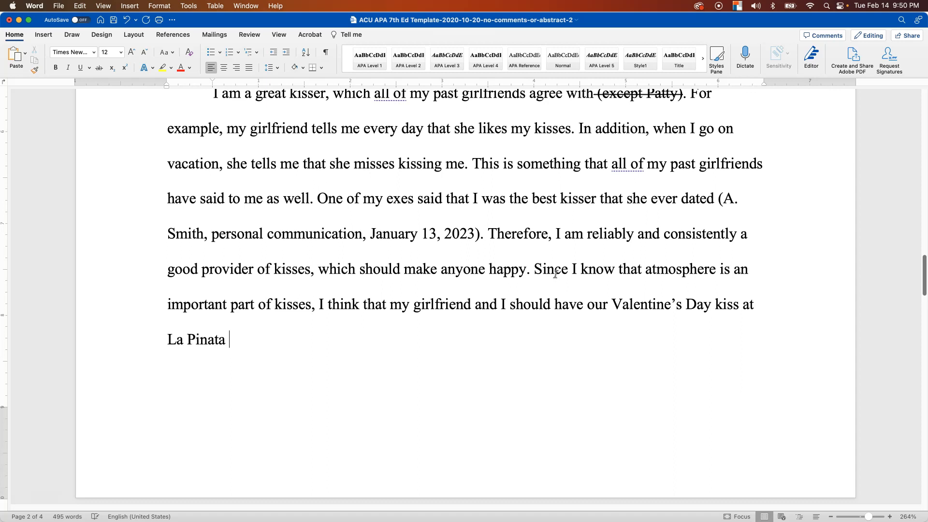
pyautogui.write('in Sand')
pyautogui.press('BackSpace')
pyautogui.write('Diego, CA')
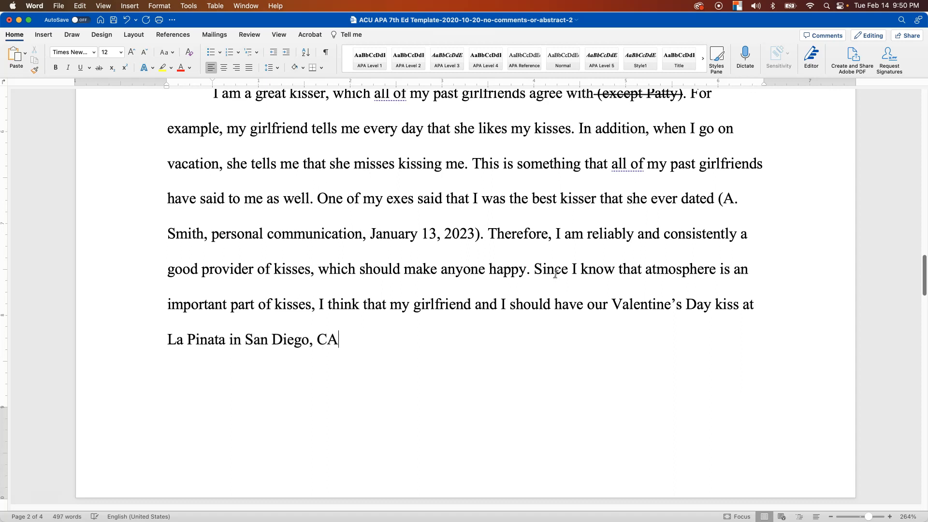
pyautogui.write(', because it has great atmosphere.')
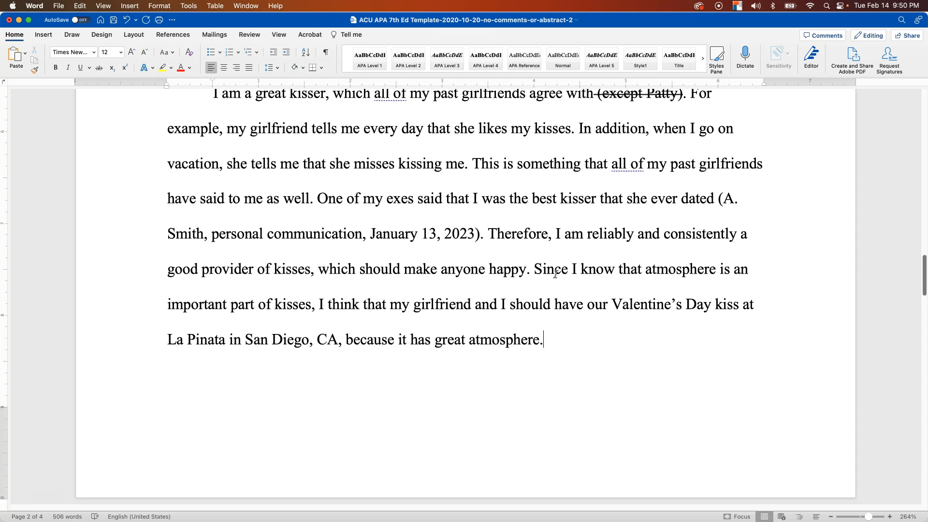
# Review the closing La Pinata sentence and check the introduction for the next reason to develop, about carrying heavy objects.
pyautogui.click(535, 269)
pyautogui.moveTo(535, 269); pyautogui.dragTo(569, 347)
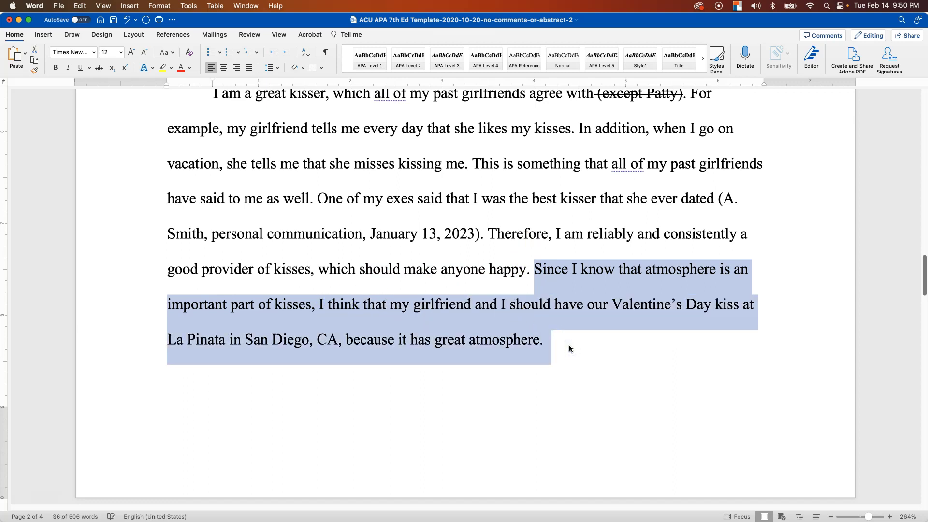
pyautogui.scroll(5, 568, 346)
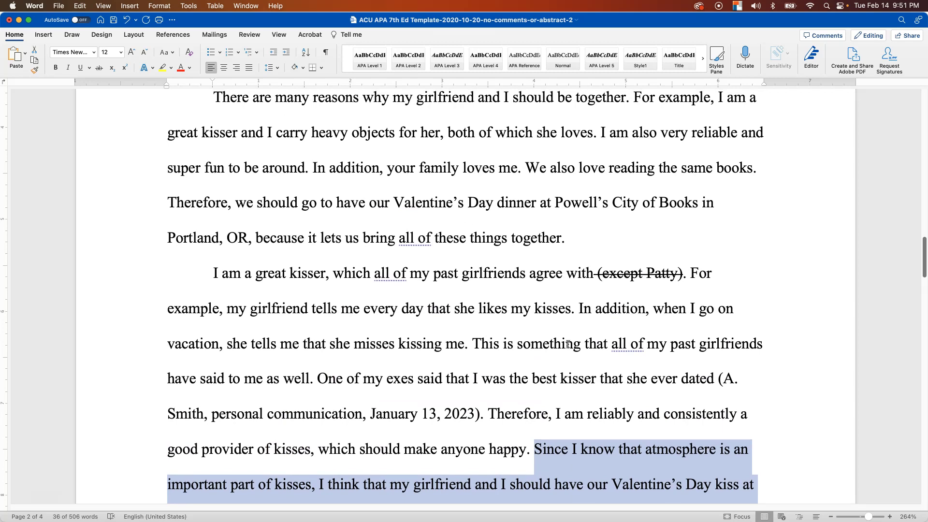
pyautogui.scroll(1, 568, 344)
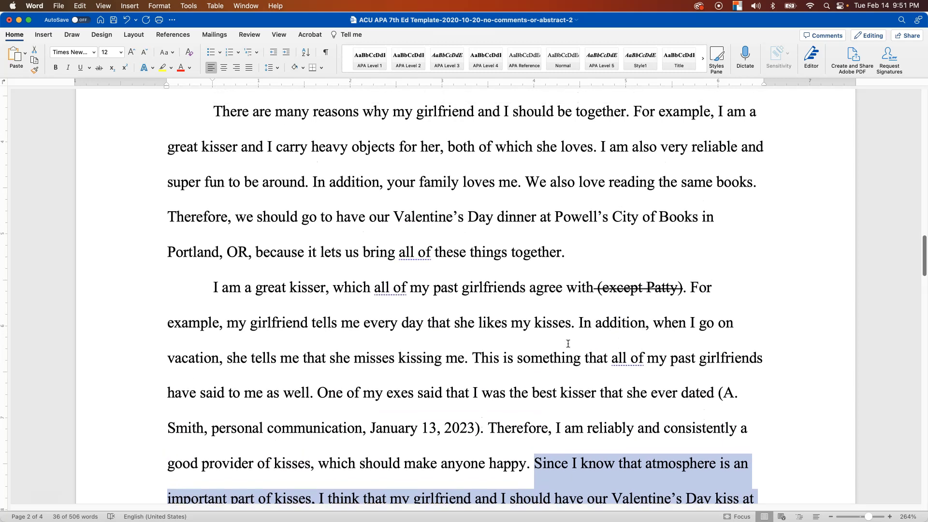
pyautogui.click(276, 144)
pyautogui.moveTo(275, 143); pyautogui.dragTo(395, 145)
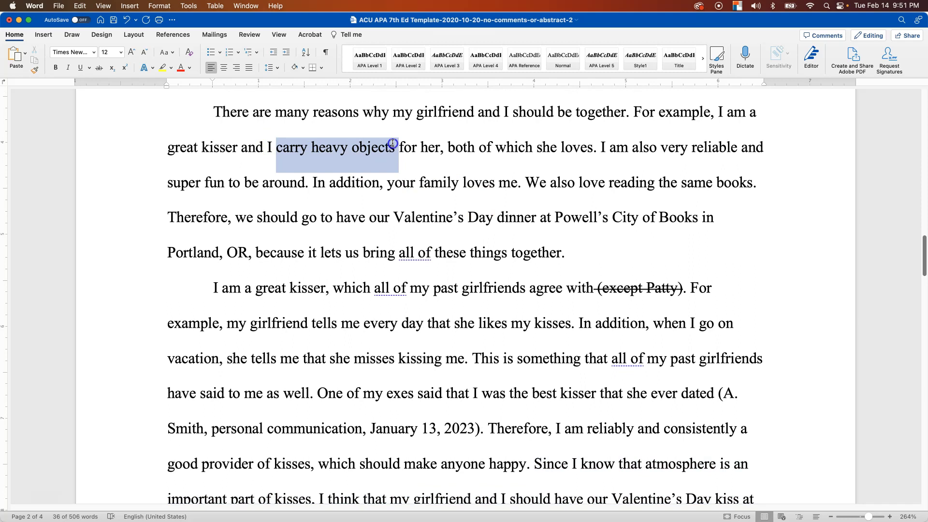
pyautogui.scroll(-5, 382, 188)
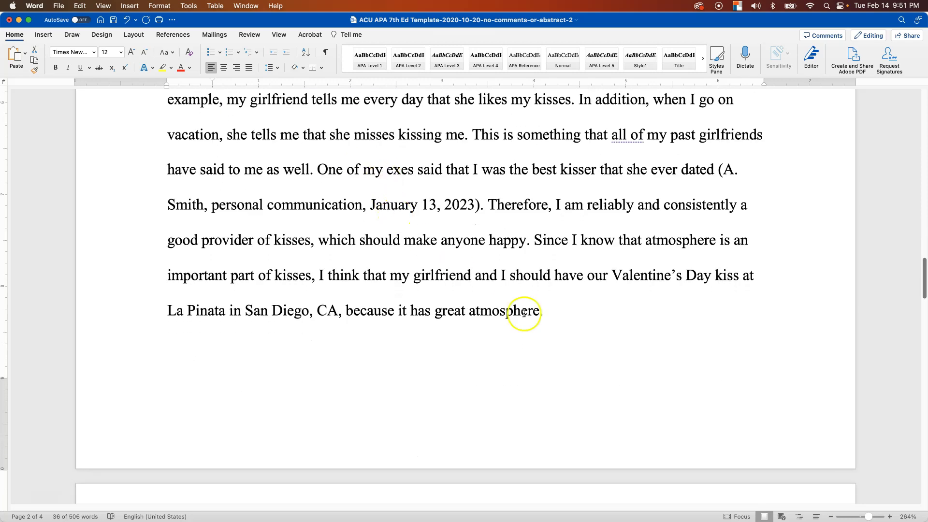
# Start a new paragraph: "My girlfriend has another very strong incentive for us to be together: I carry heavy objects, and she has lots of stuff.".
pyautogui.click(527, 337)
pyautogui.click(563, 331)
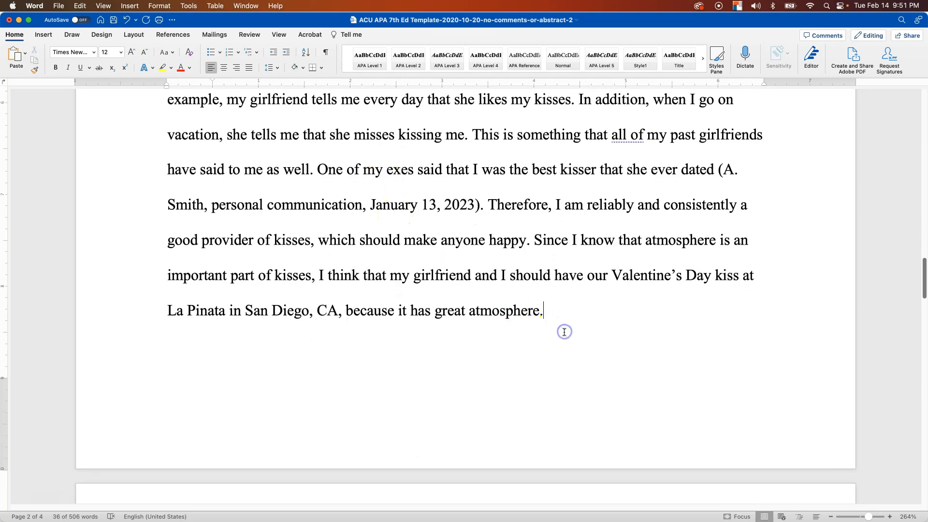
pyautogui.press('Return')
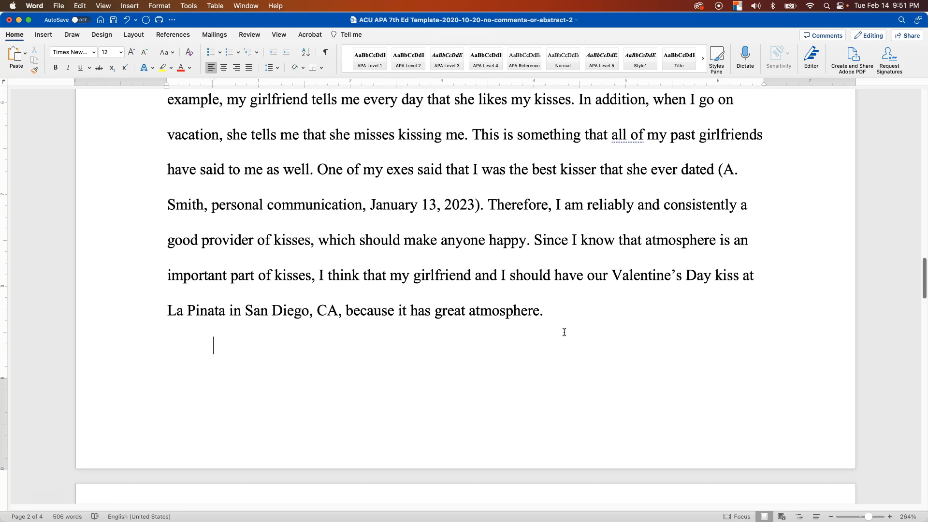
pyautogui.write('My girlfriend')
pyautogui.click(563, 332)
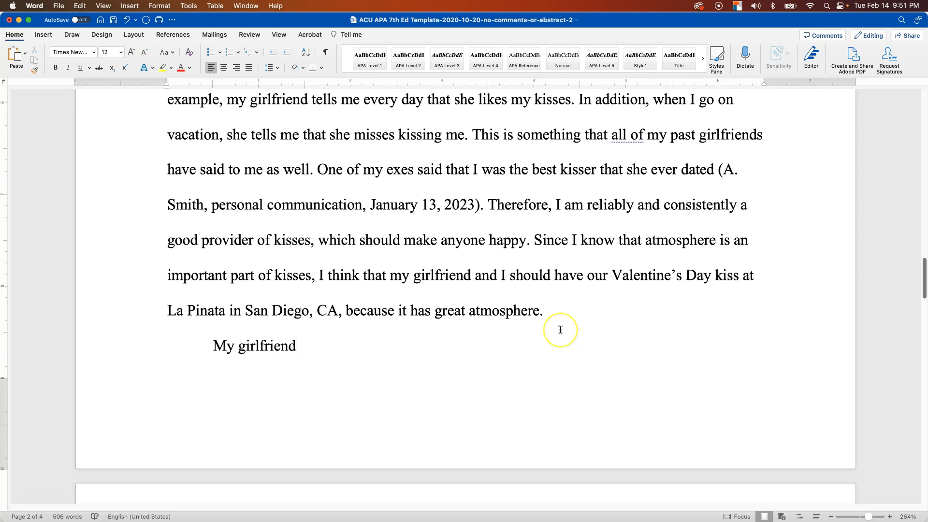
pyautogui.scroll(5, 560, 329)
pyautogui.scroll(1, 560, 329)
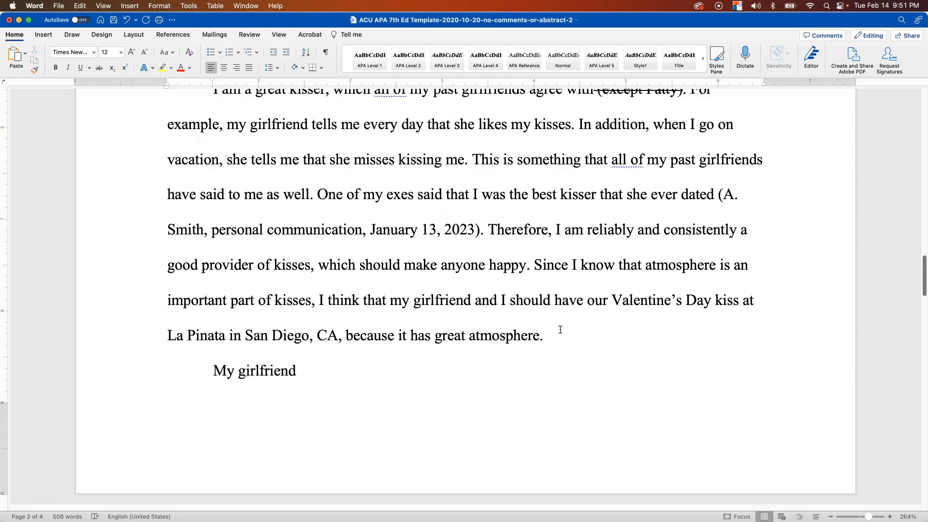
pyautogui.write('has another very ')
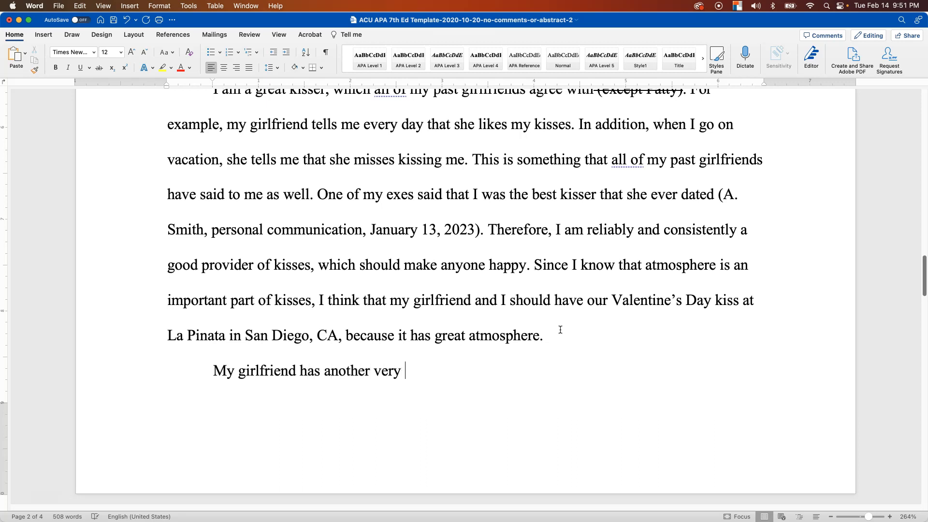
pyautogui.write('strong incentive for us to be together: I carry ')
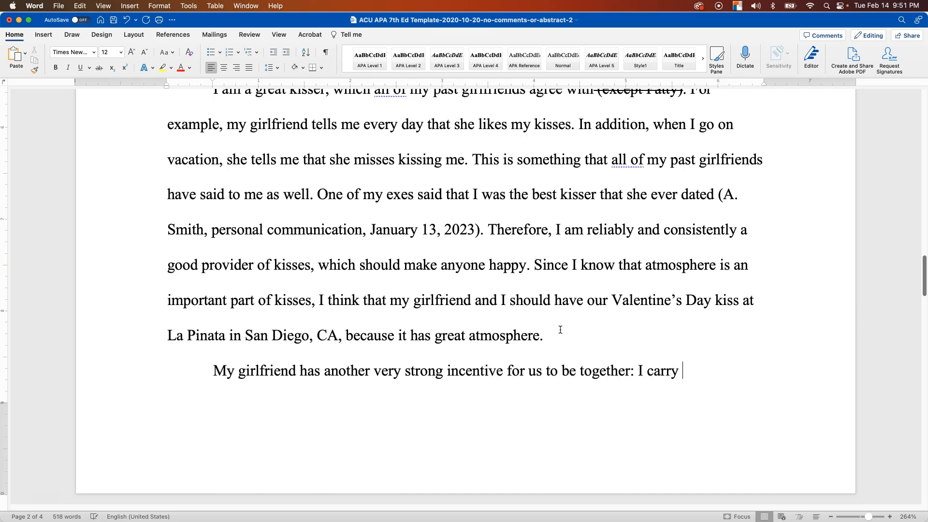
pyautogui.write('heavy objects, and ')
pyautogui.write('she has lots of stuff')
pyautogui.write('.')
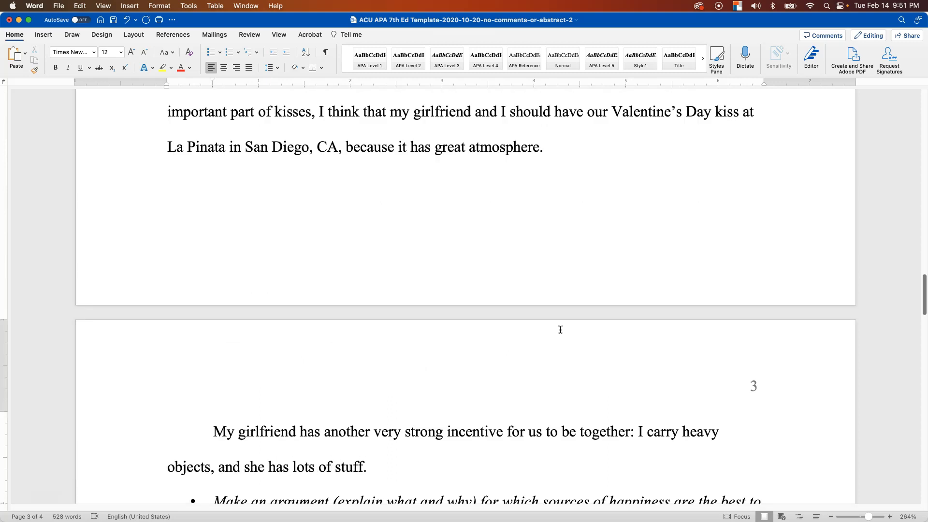
# Extend the new topic sentence after "lots of stuff" with "that she doesn't want to carry", keeping the final period.
pyautogui.scroll(10, 546, 317)
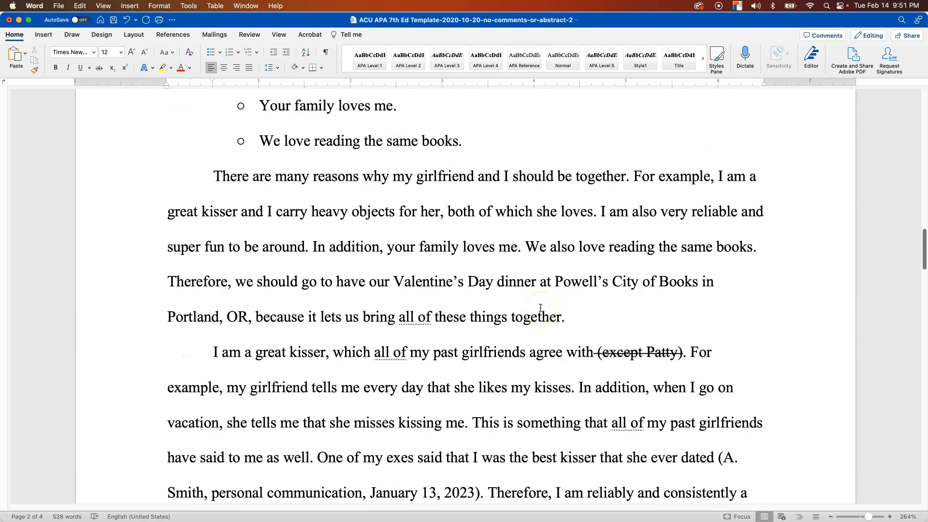
pyautogui.scroll(1, 541, 308)
pyautogui.scroll(-20, 540, 307)
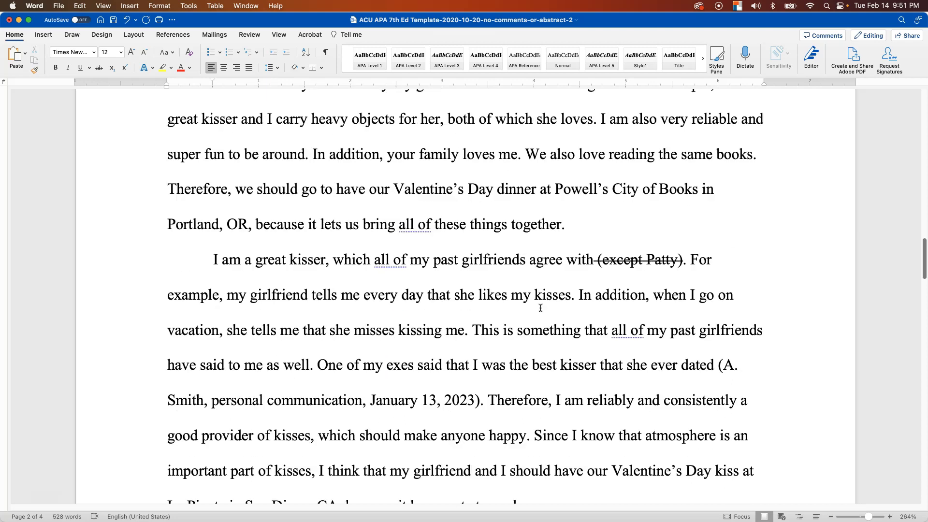
pyautogui.scroll(-1, 541, 307)
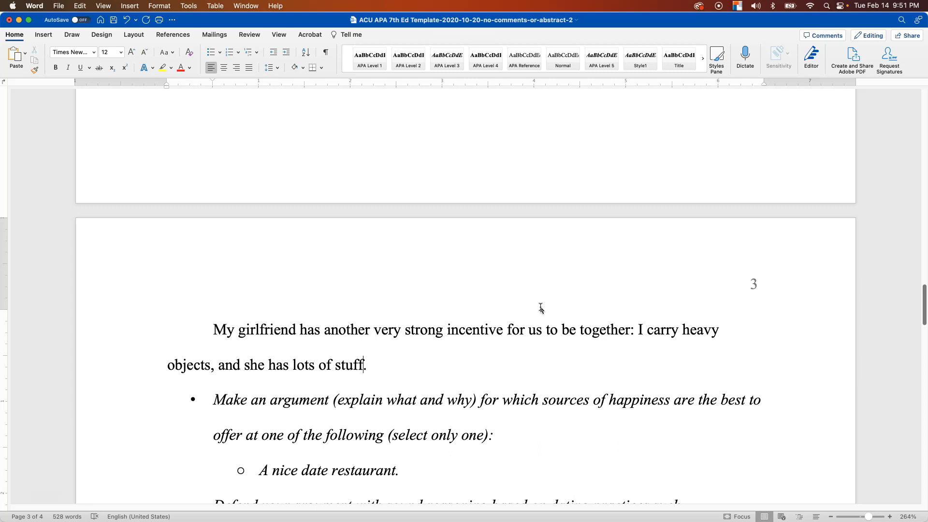
pyautogui.write('that she sd')
pyautogui.press('BackSpace')
pyautogui.press('BackSpace')
pyautogui.write("doesn't want to carry")
pyautogui.scroll(-1, 540, 305)
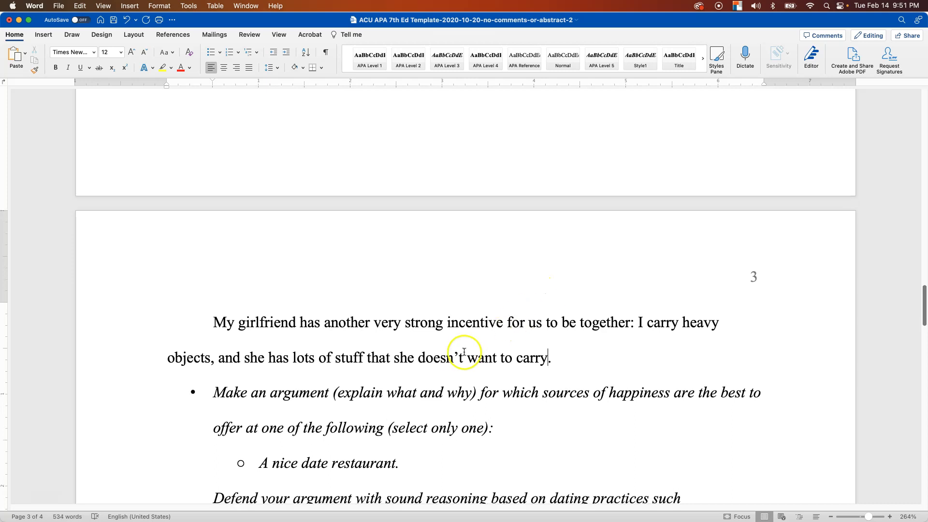
# Replace the contraction "doesn't" in the heavy-objects topic sentence with "does not".
pyautogui.doubleClick(453, 357)
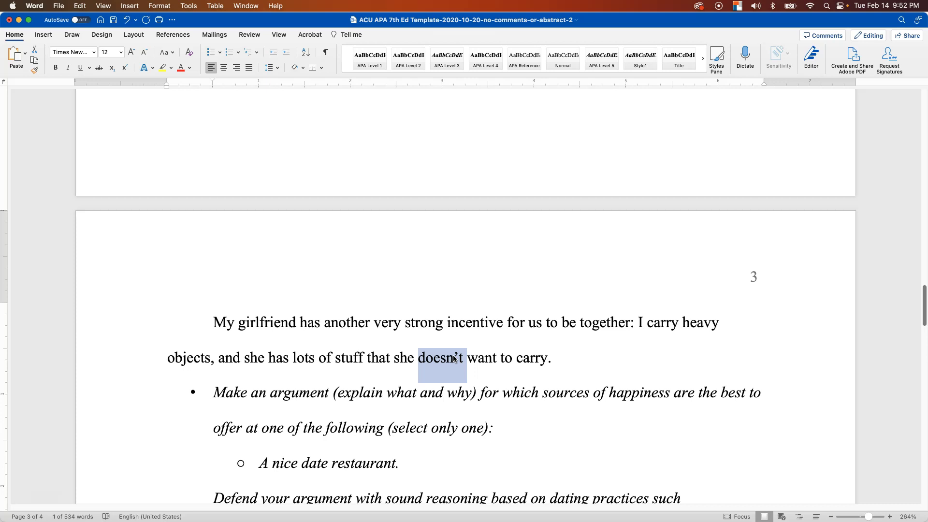
pyautogui.click(454, 359)
pyautogui.press('BackSpace')
pyautogui.write('n')
pyautogui.press('Delete')
pyautogui.write('o')
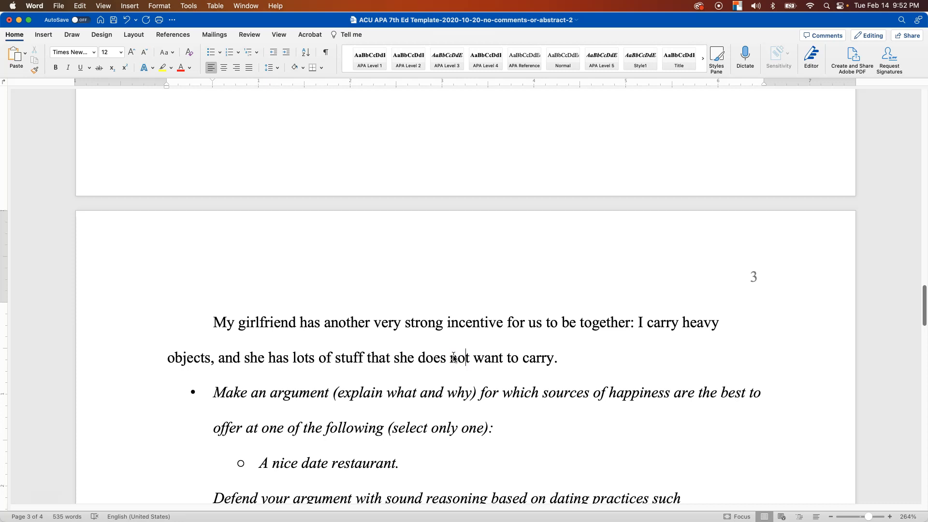
# Append the example "In fact, I met her when she was moving into her new apartment, and I offered to carry her stuff inside, which she gratefully accepted.".
pyautogui.click(569, 359)
pyautogui.write('In fact, I met her when she w')
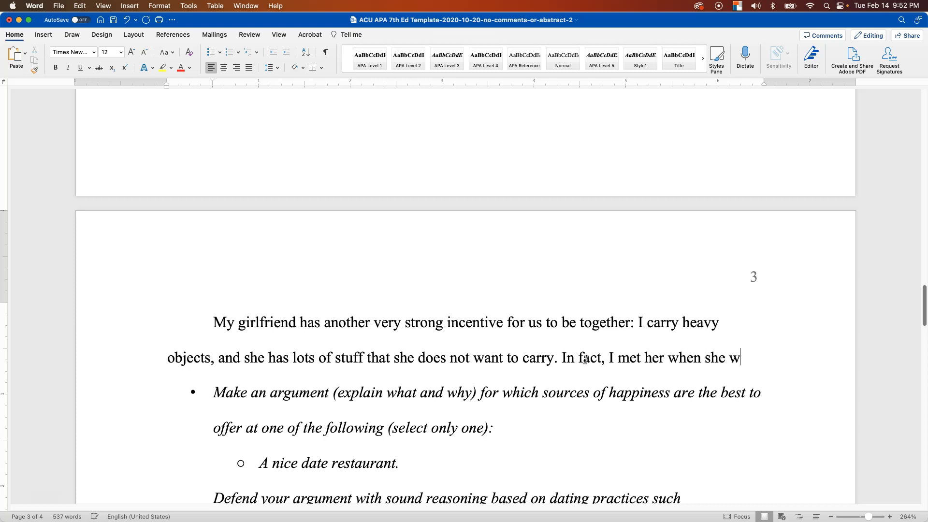
pyautogui.write('as moving into her n')
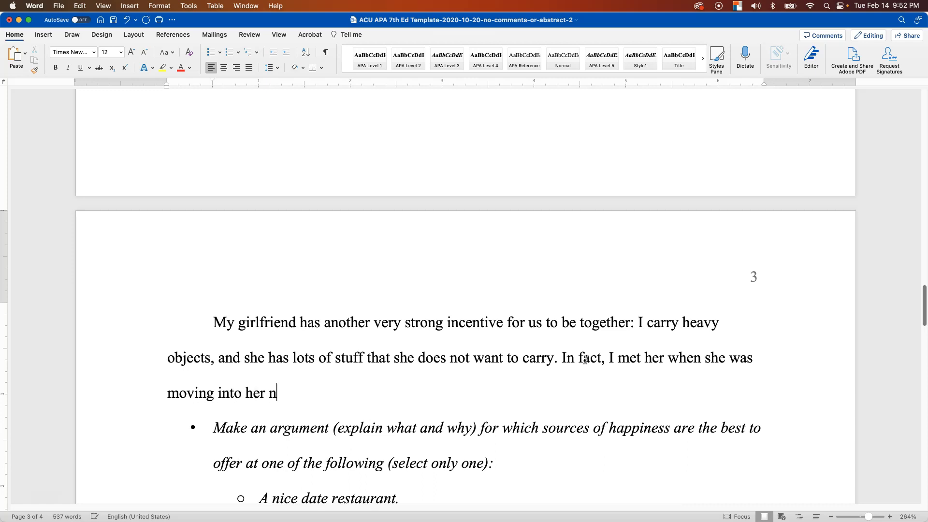
pyautogui.write('ew apartment, and ')
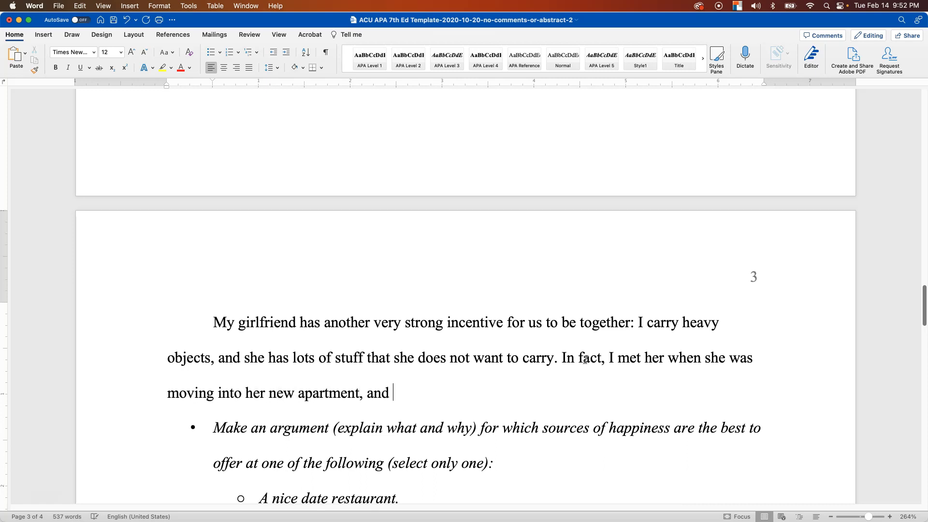
pyautogui.write('I offered to ')
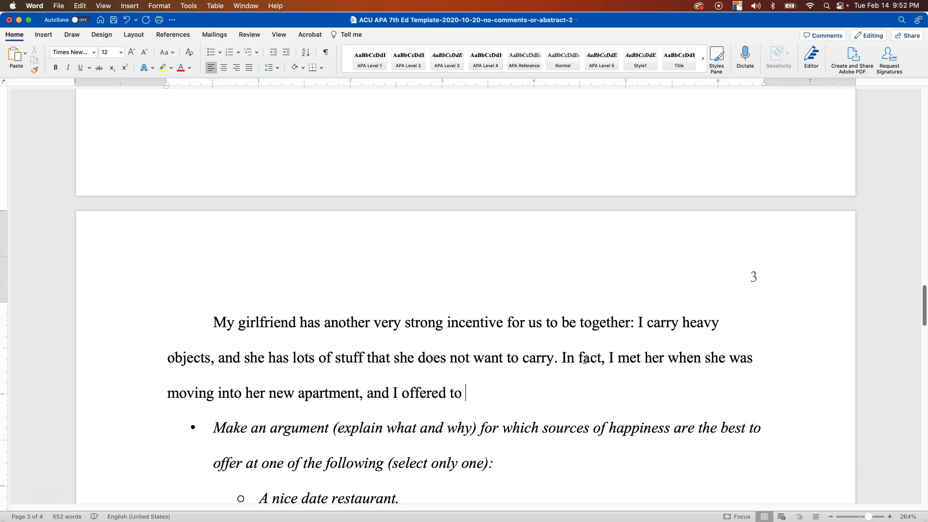
pyautogui.write('carry her st')
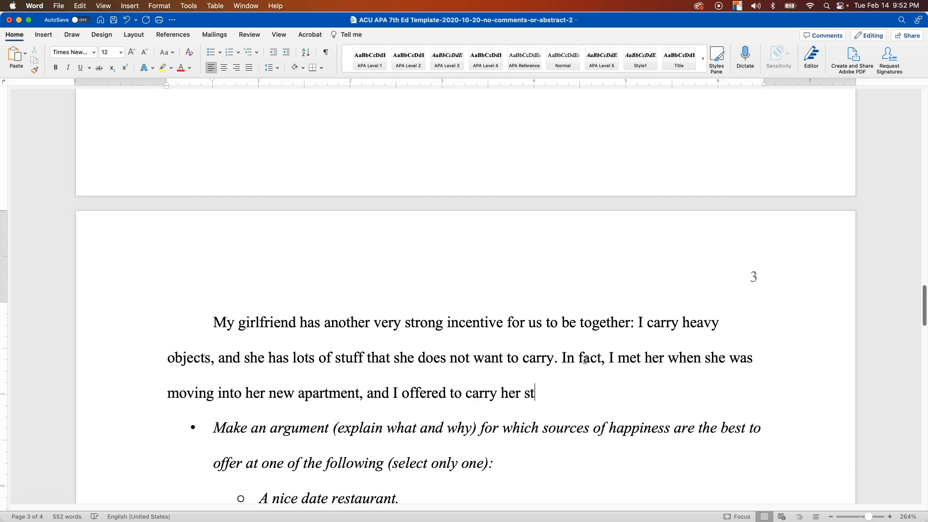
pyautogui.write('uff inside.')
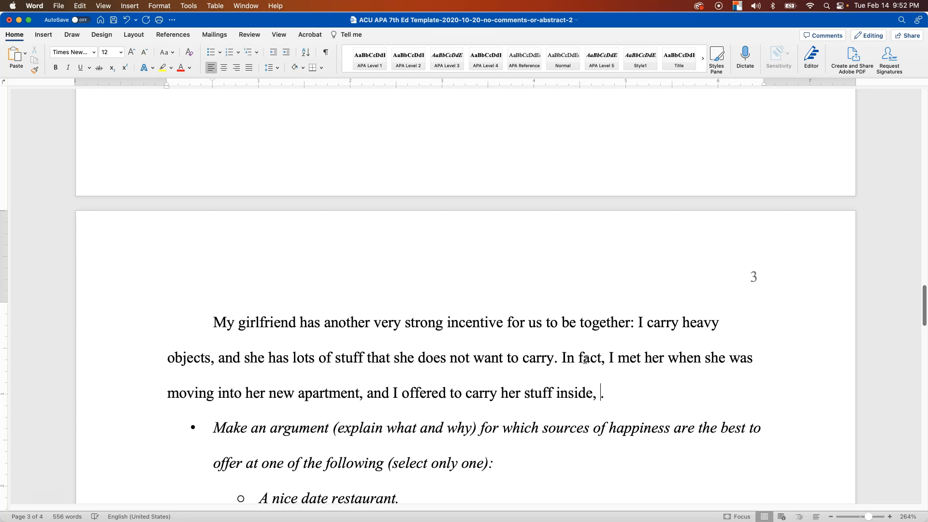
pyautogui.write('which she gratefully accepted')
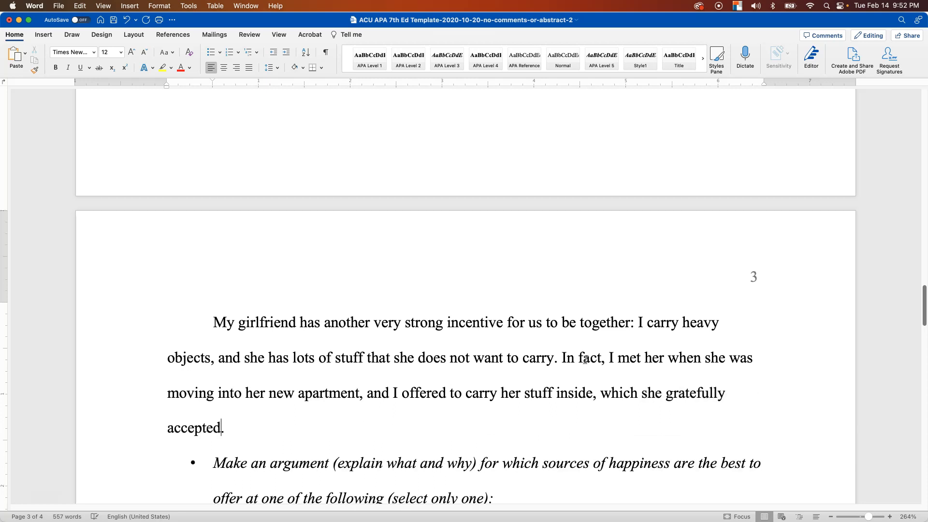
pyautogui.moveTo(563, 358); pyautogui.dragTo(569, 389)
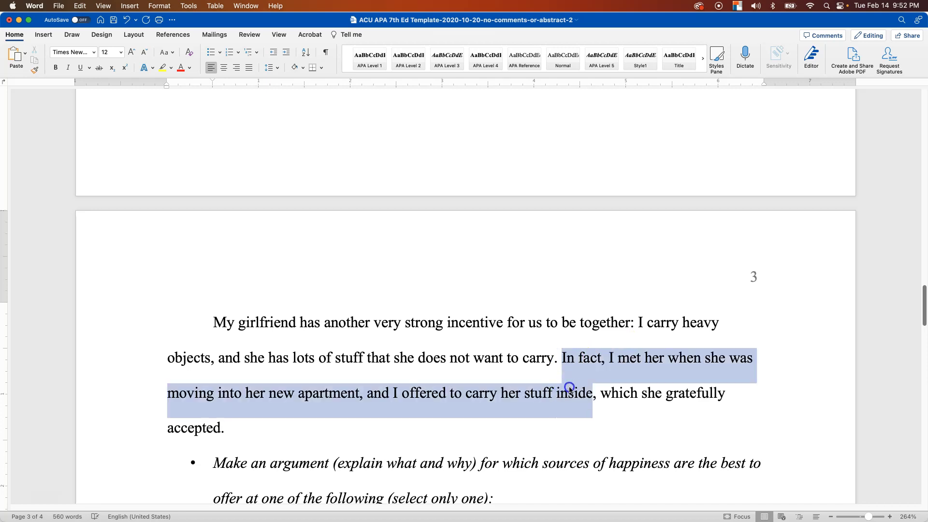
# Add the supporting sentence "Since that point, five years ago, I have carried boxes, shoes, dogs, parents, and a portable kennel with six cats for her.".
pyautogui.click(464, 427)
pyautogui.write('Since ')
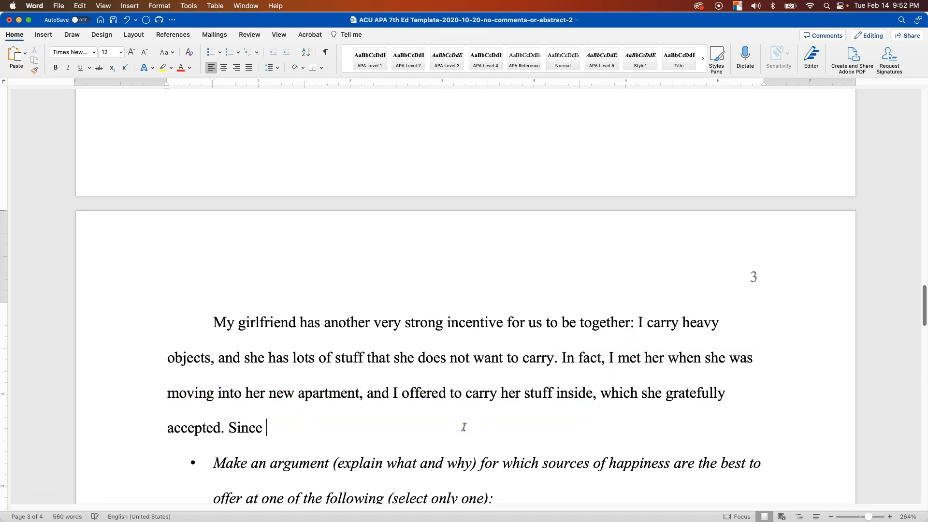
pyautogui.write('that')
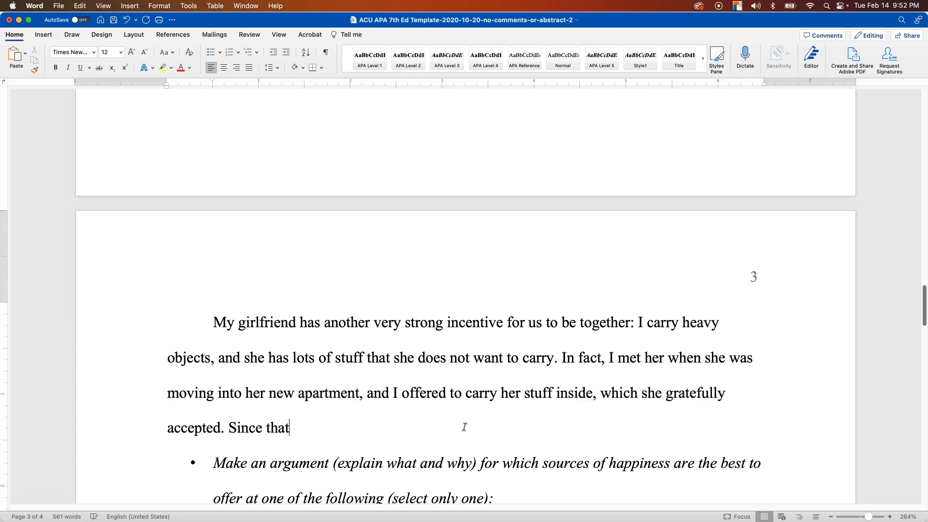
pyautogui.write(' point, fiv')
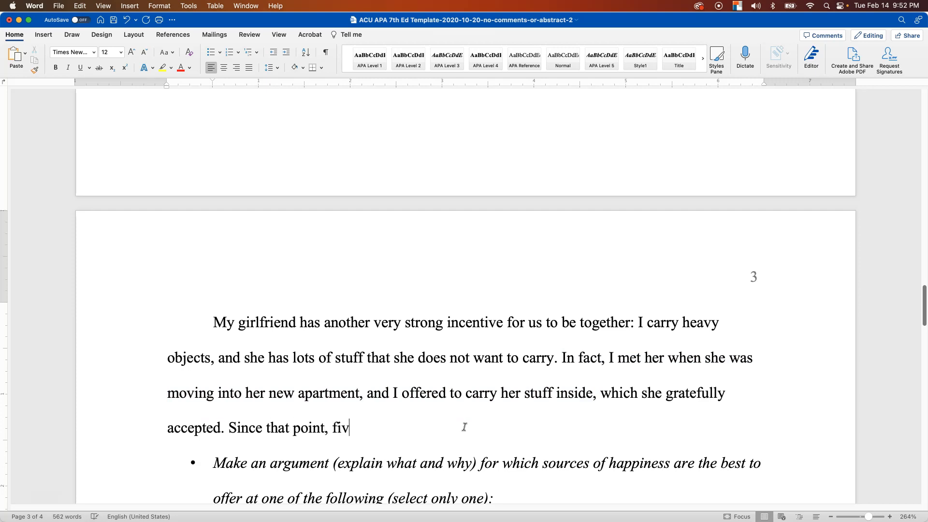
pyautogui.write('e years ago, ')
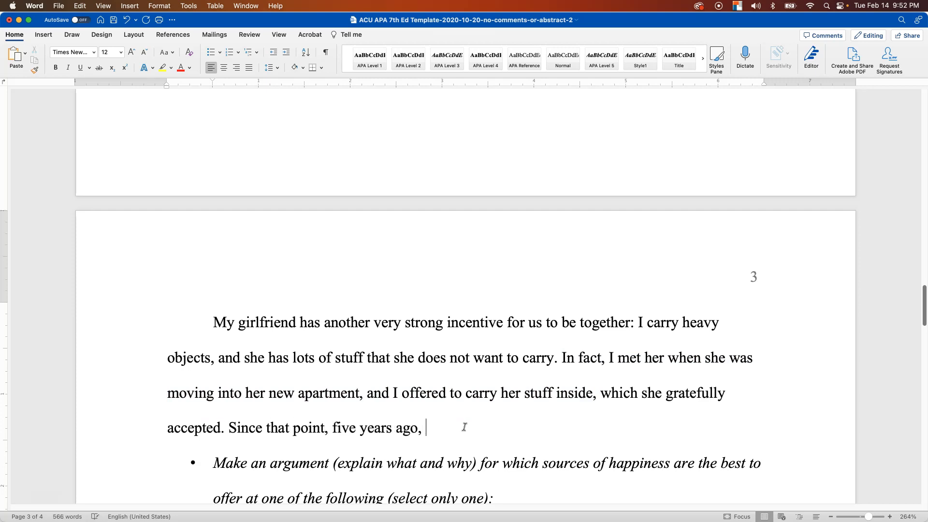
pyautogui.write('I have carried boxes, ')
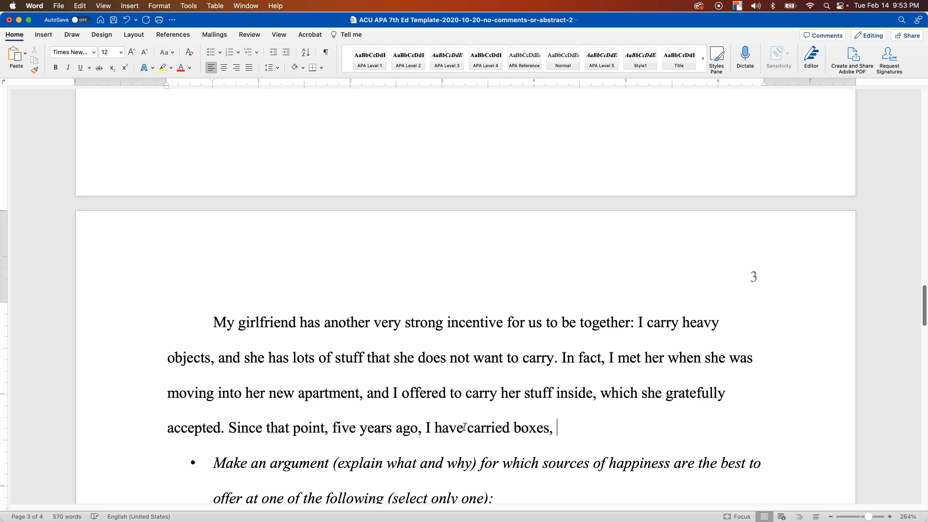
pyautogui.write('shoes, dogs, parents, and')
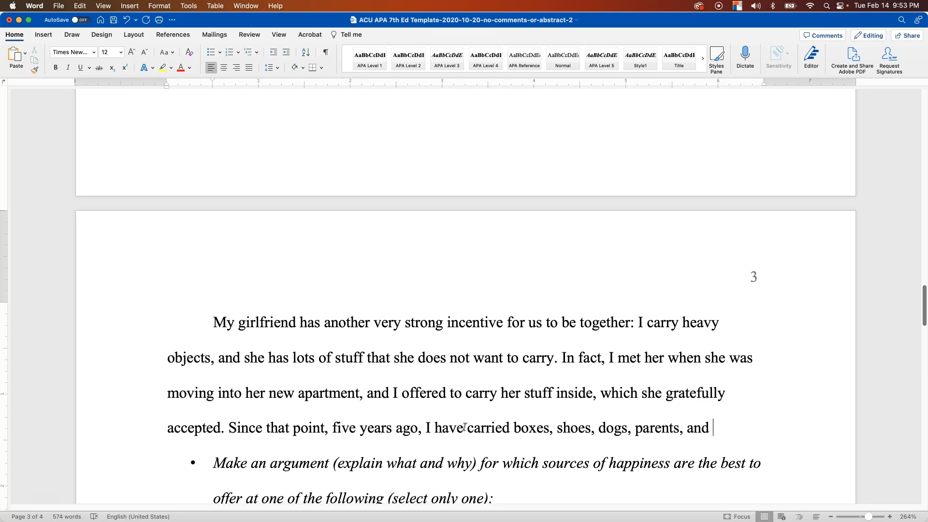
pyautogui.write('a portable kennel ')
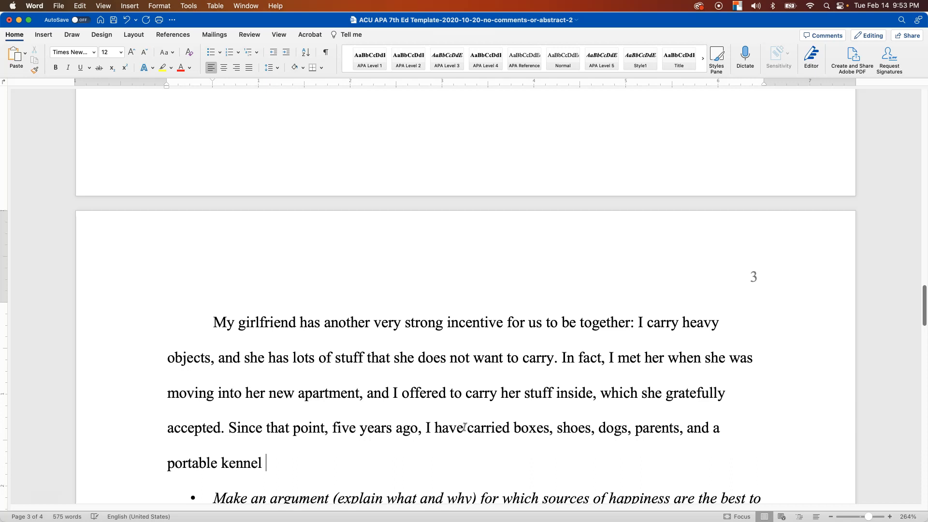
pyautogui.write('with six cats')
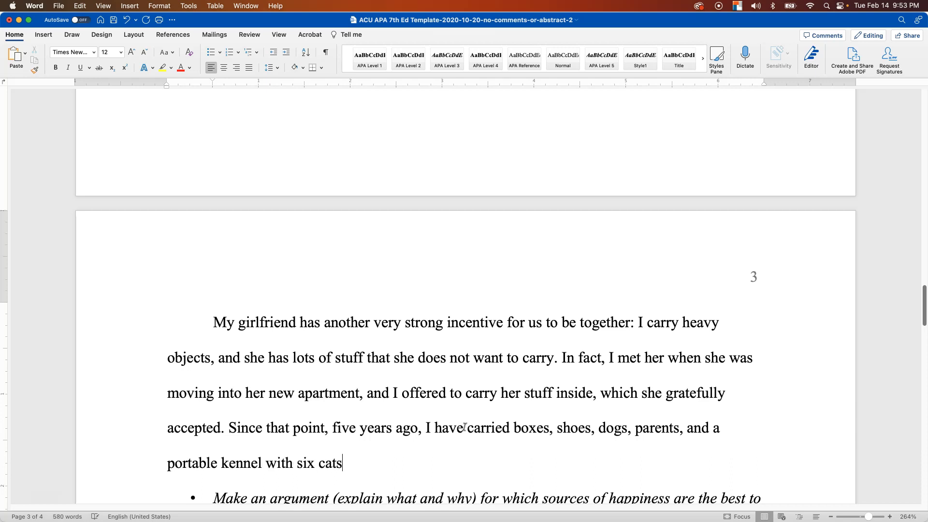
pyautogui.write(' for her')
# Start another sentence: "I don't think she would know what to do if she didn't have me when we go grocery shopping".
pyautogui.write('. I do')
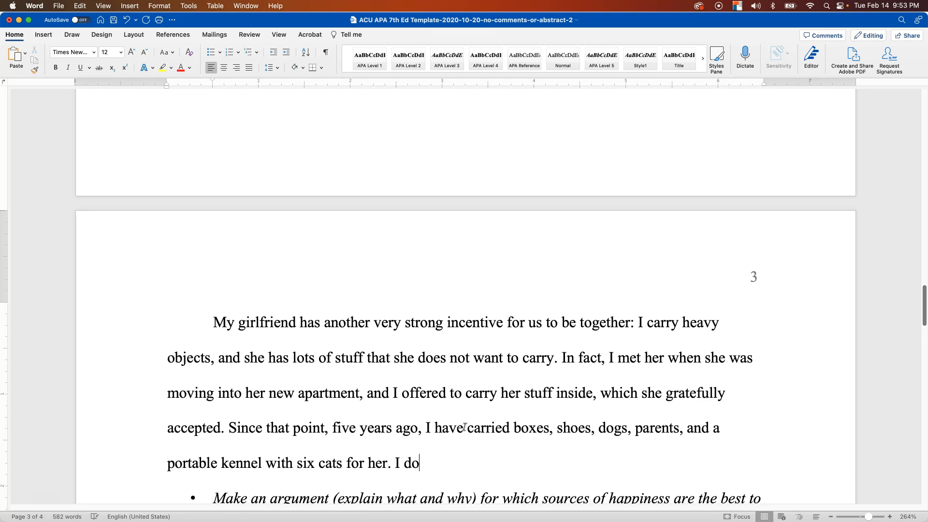
pyautogui.write("n't think she w")
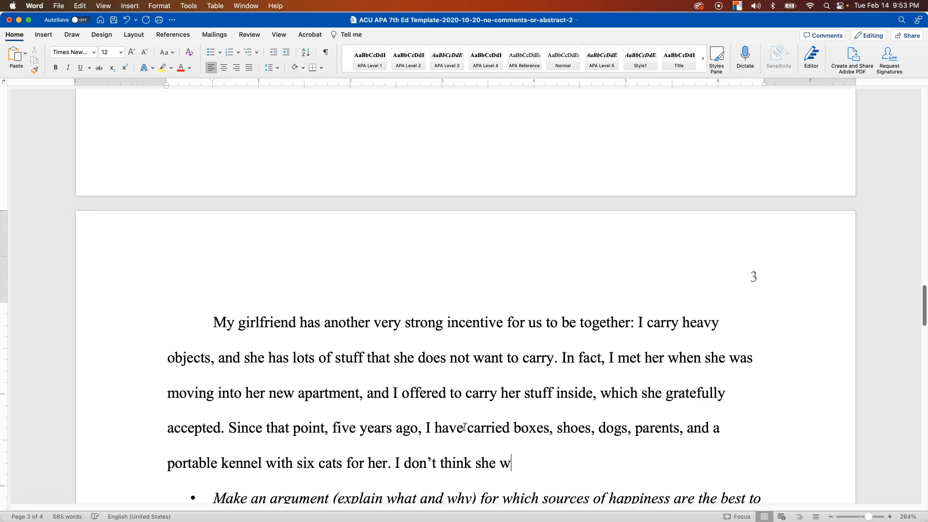
pyautogui.write('ould know what to ')
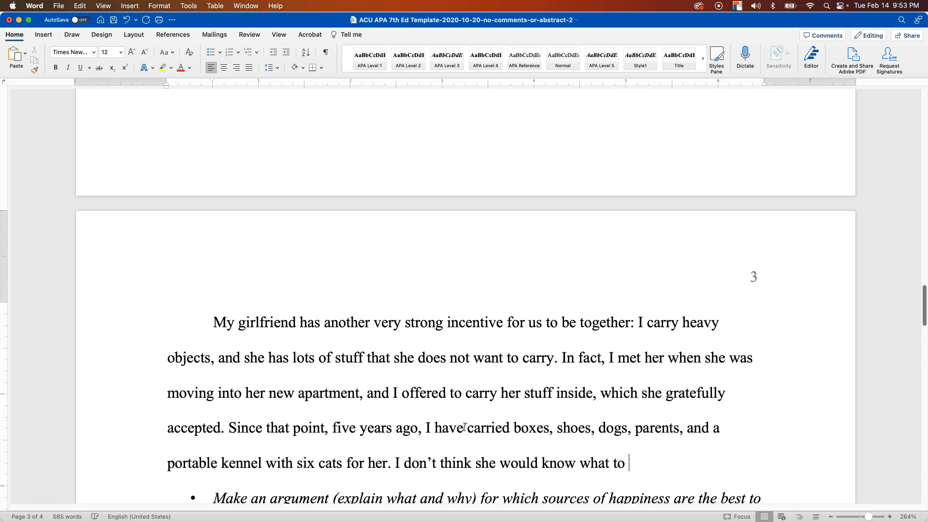
pyautogui.write("do if she didn't have me")
pyautogui.write(' when we go ')
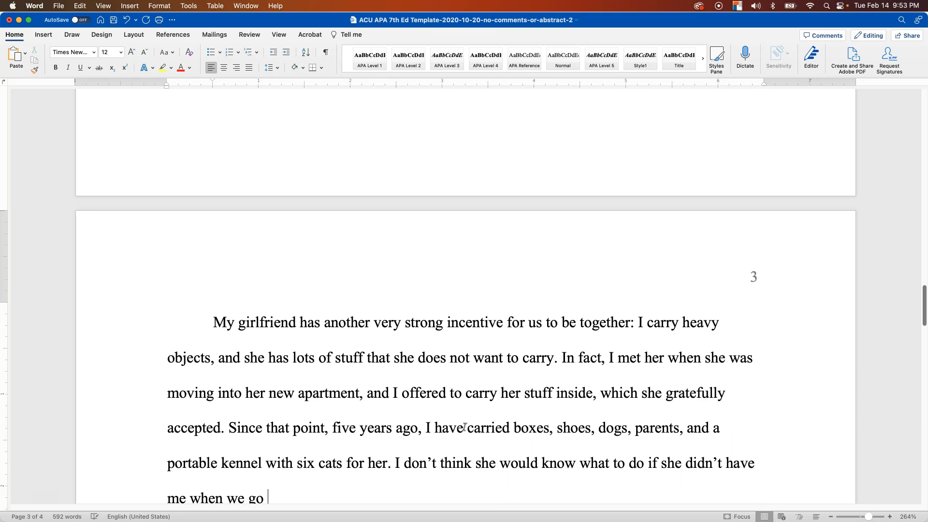
pyautogui.write('grocery shoppi')
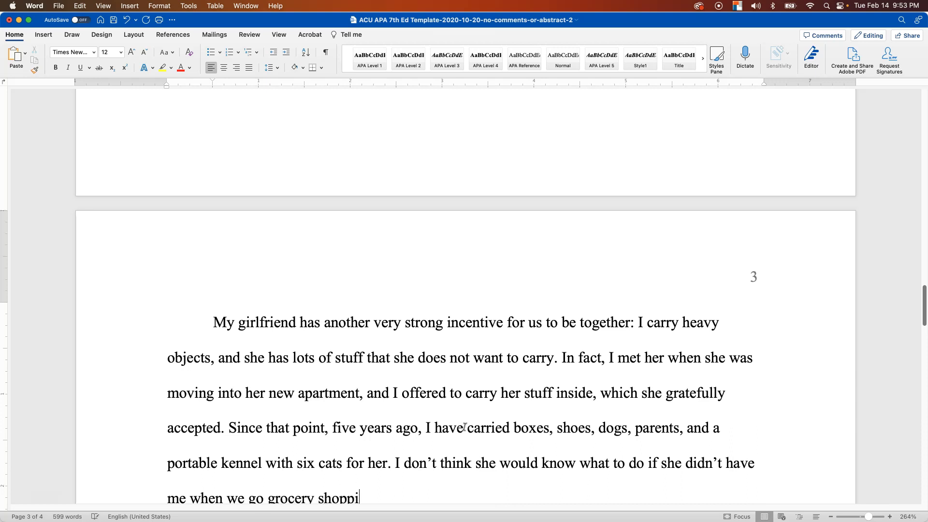
# Complete the grocery shopping sentence with the reason ", because she likes to buy a lot of groceries.".
pyautogui.write('ng, because hse')
pyautogui.press('BackSpace')
pyautogui.press('BackSpace')
pyautogui.press('BackSpace')
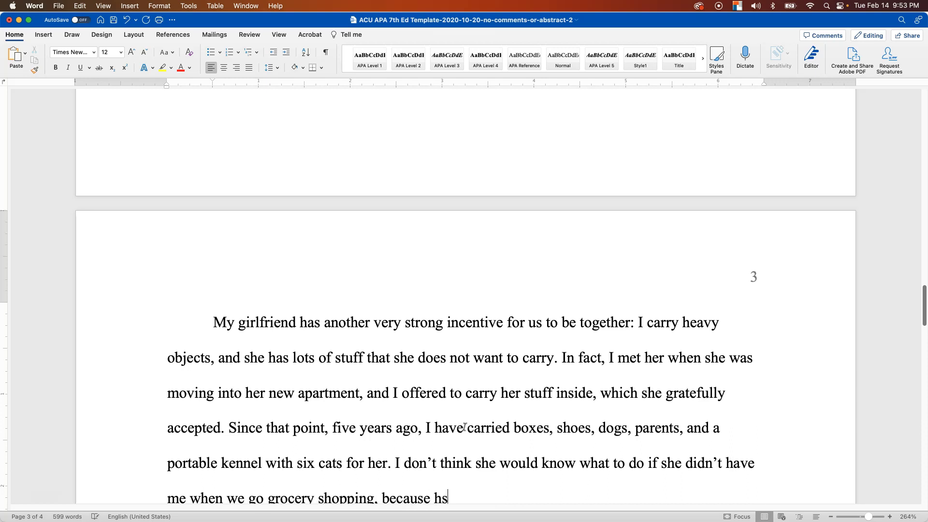
pyautogui.write('she likes to buy a lot of groceries.')
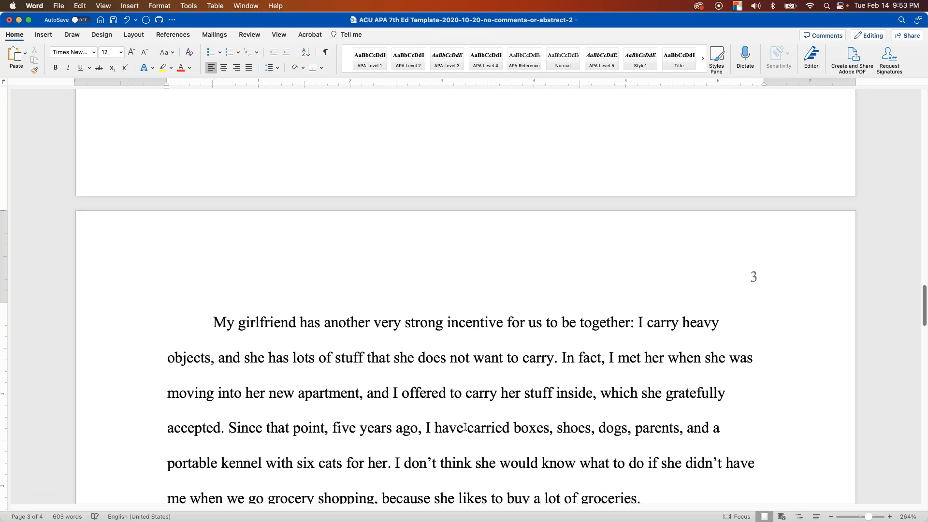
# Replace the contractions "don't" and "didn't" in the grocery shopping sentence with "do not" and "did not".
pyautogui.scroll(-5, 465, 428)
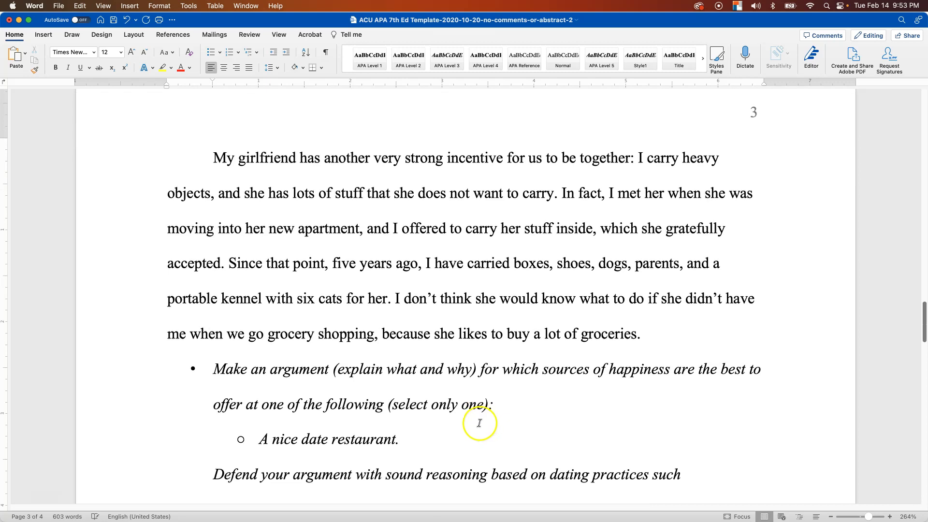
pyautogui.click(400, 296)
pyautogui.moveTo(400, 297); pyautogui.dragTo(603, 329)
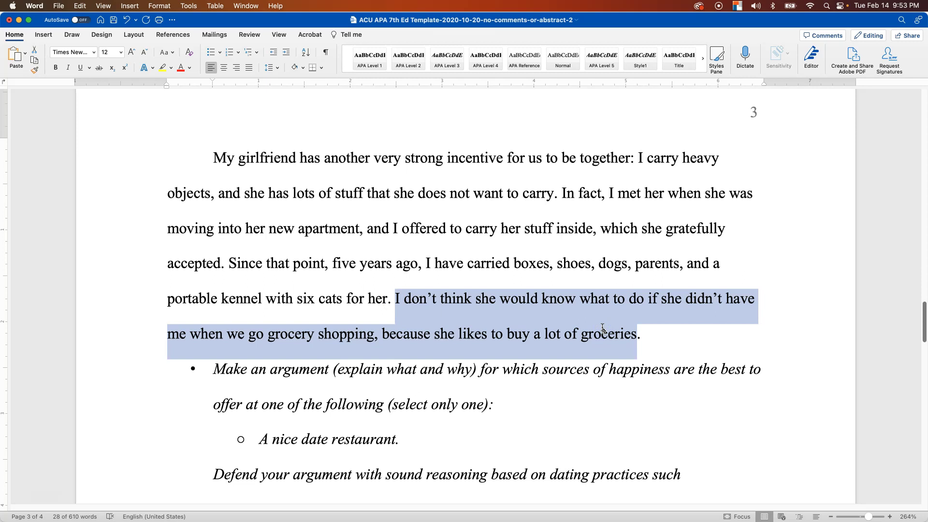
pyautogui.doubleClick(418, 300)
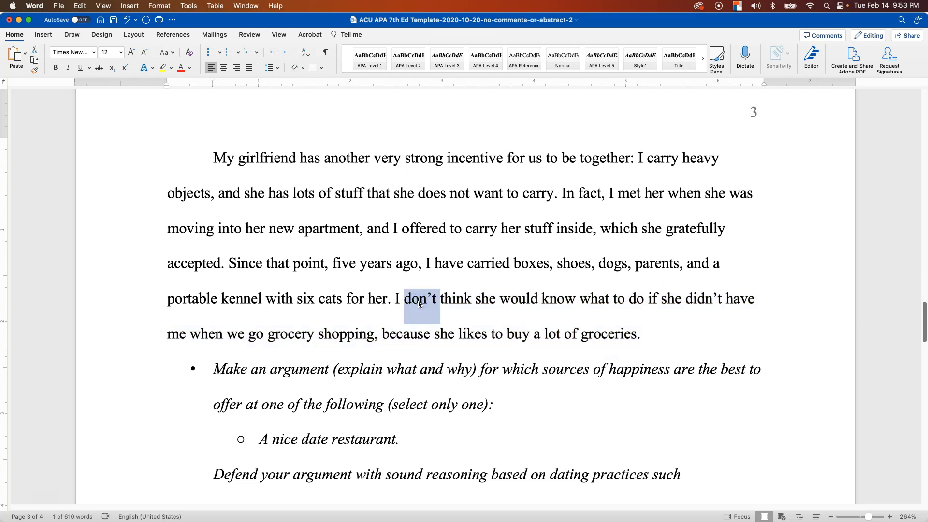
pyautogui.write('do not')
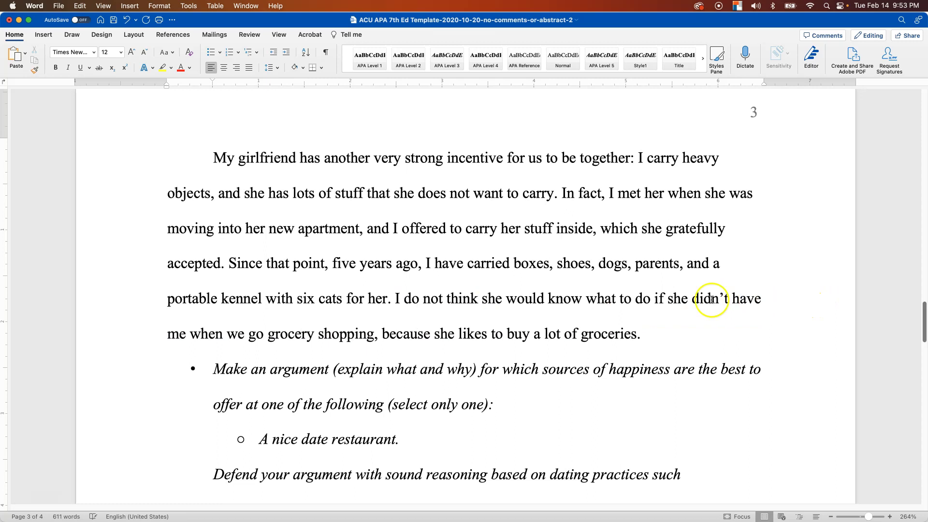
pyautogui.doubleClick(710, 299)
pyautogui.write('did not')
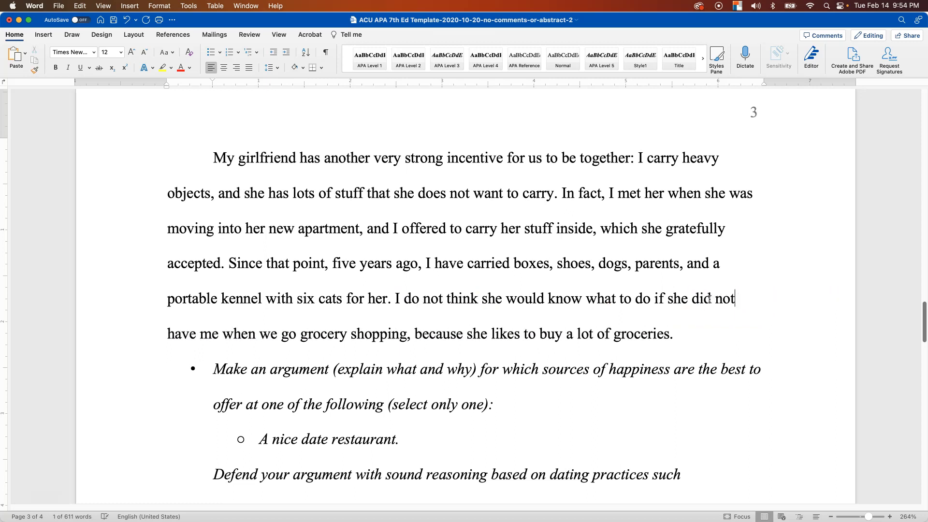
# Review the heavy-objects paragraph from its topic sentence through the apartment example, the list of carried things and the grocery example.
pyautogui.moveTo(208, 156); pyautogui.dragTo(207, 261)
pyautogui.click(563, 192)
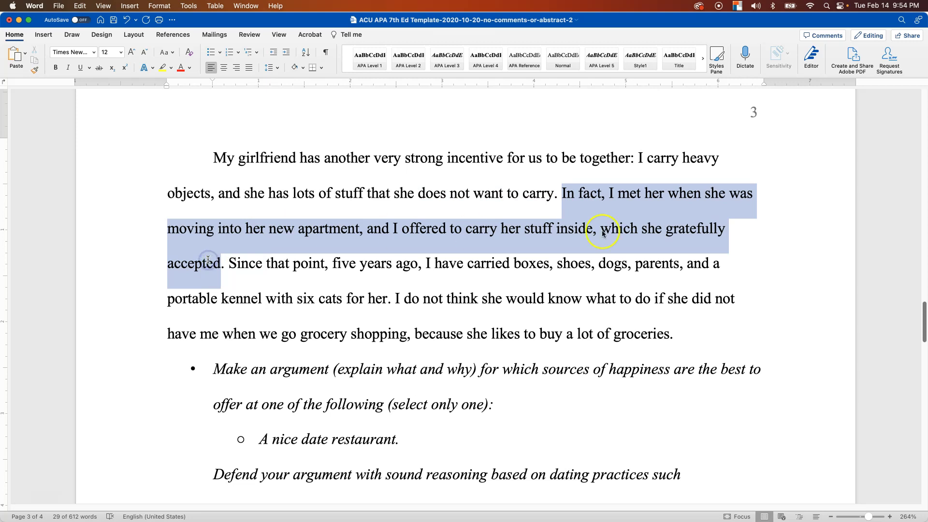
pyautogui.doubleClick(695, 231)
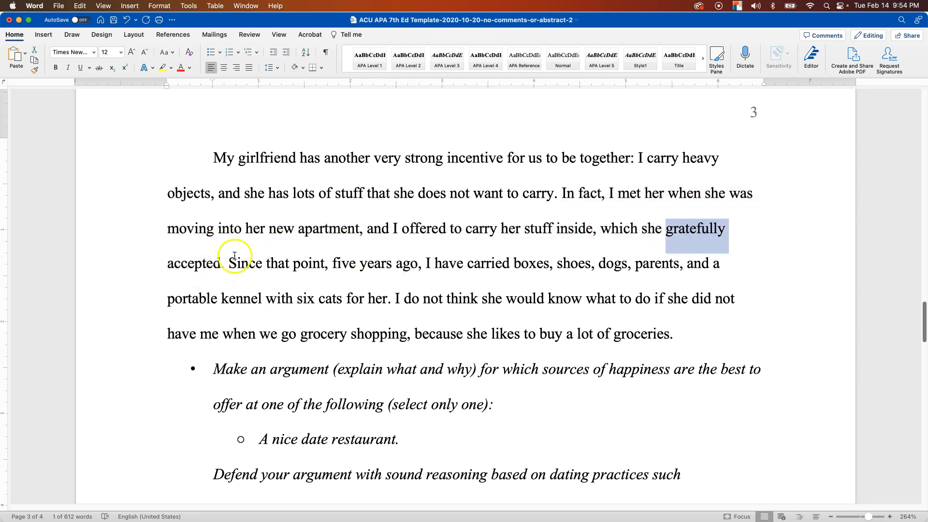
pyautogui.moveTo(230, 262); pyautogui.dragTo(374, 295)
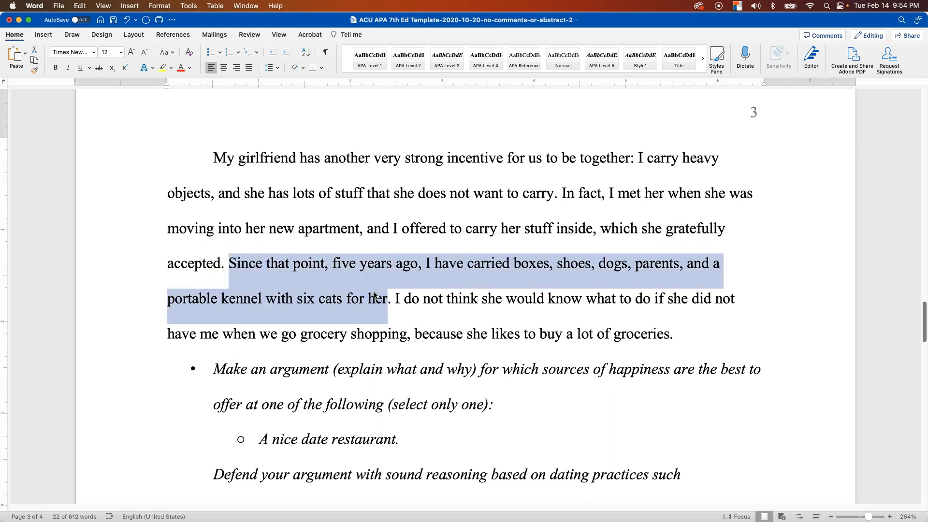
pyautogui.moveTo(334, 229); pyautogui.dragTo(184, 231)
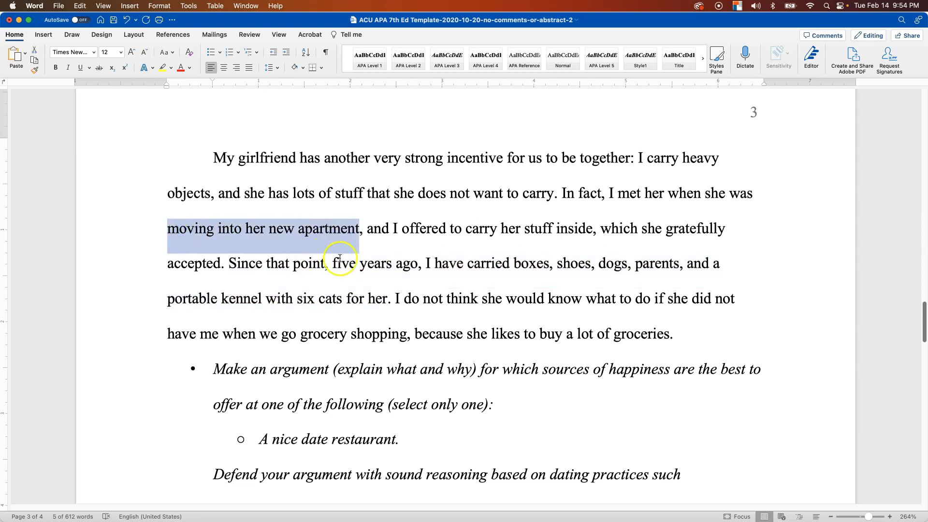
pyautogui.click(397, 294)
pyautogui.moveTo(479, 314); pyautogui.dragTo(656, 333)
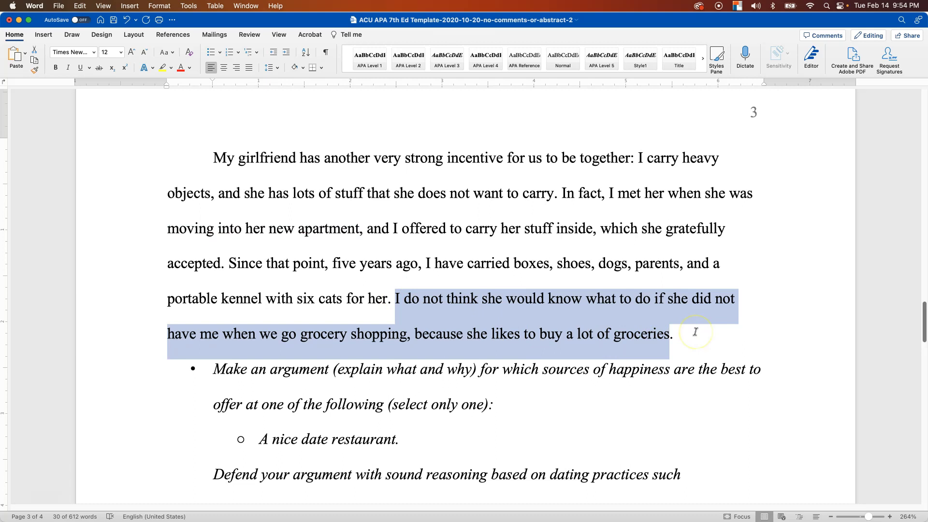
# Add the sentence "If we ever break up, she will also have to move out all her stuff from our shared apartment.".
pyautogui.click(696, 332)
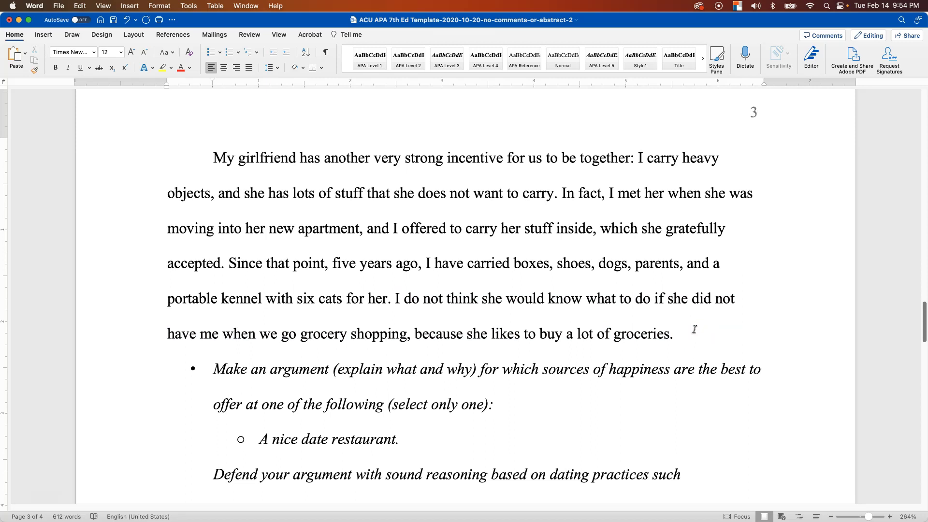
pyautogui.write('If sh')
pyautogui.press('BackSpace')
pyautogui.press('BackSpace')
pyautogui.write('we ever break up, ')
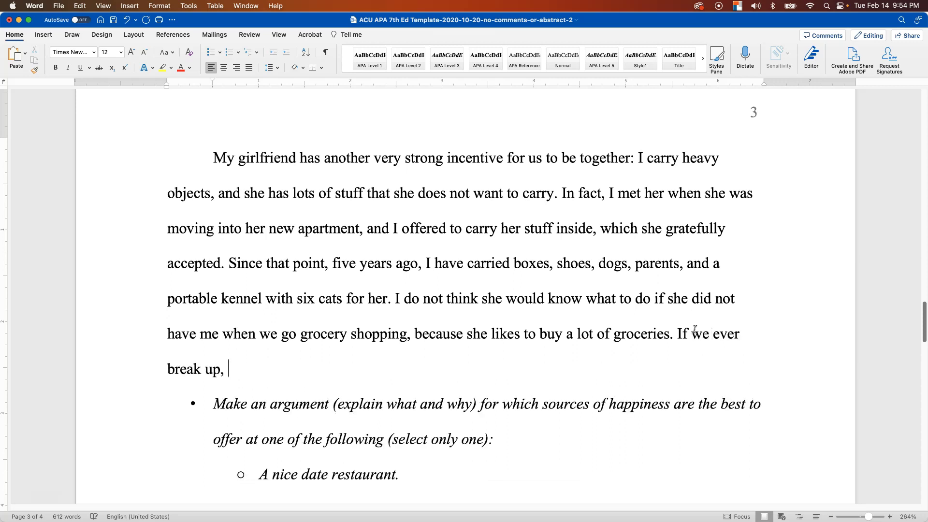
pyautogui.write('she will a')
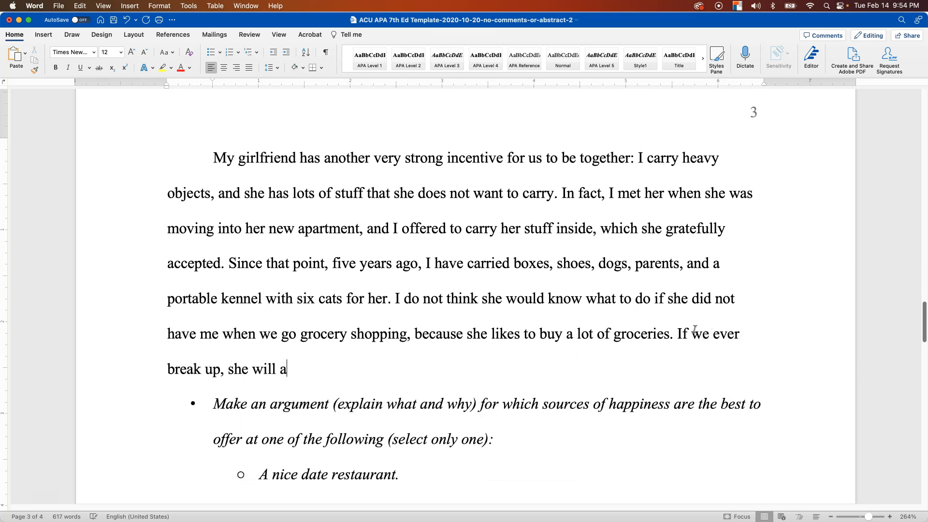
pyautogui.write('lso have to move out ')
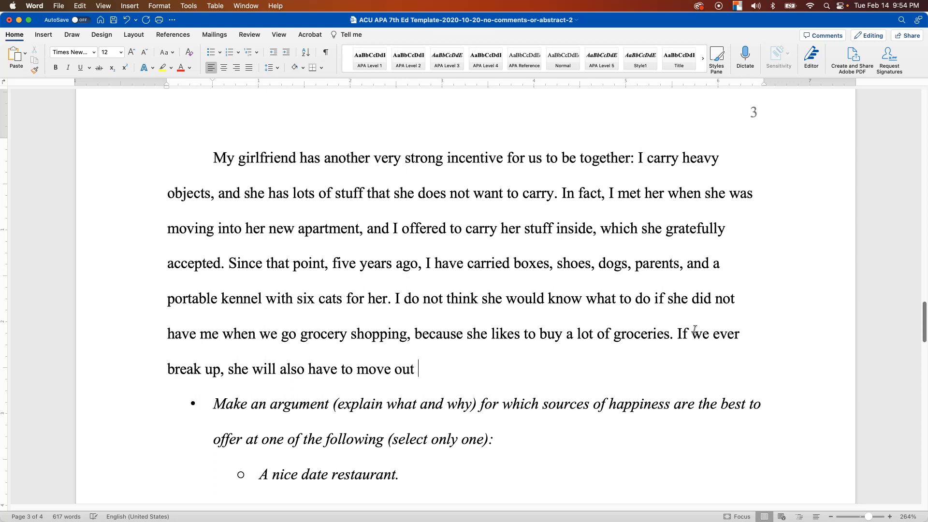
pyautogui.write('all her stuff from our')
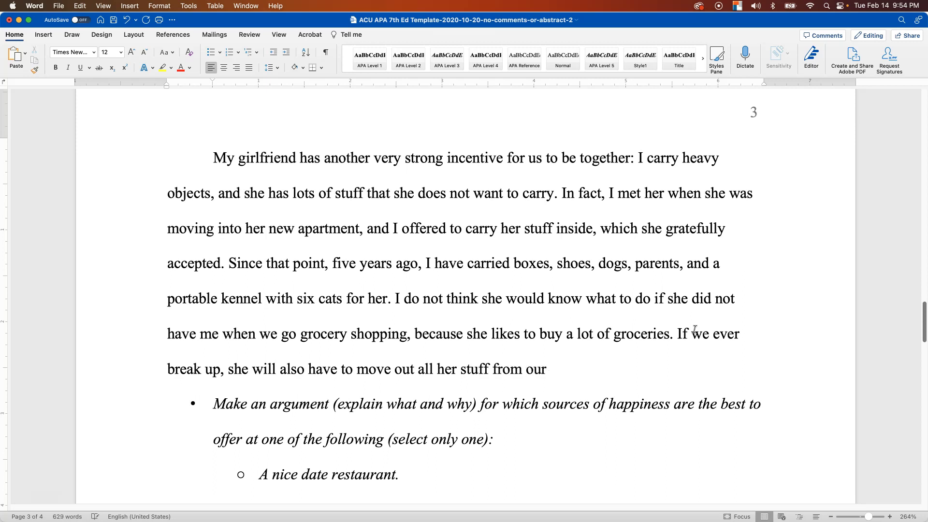
pyautogui.write(' shared apartment.')
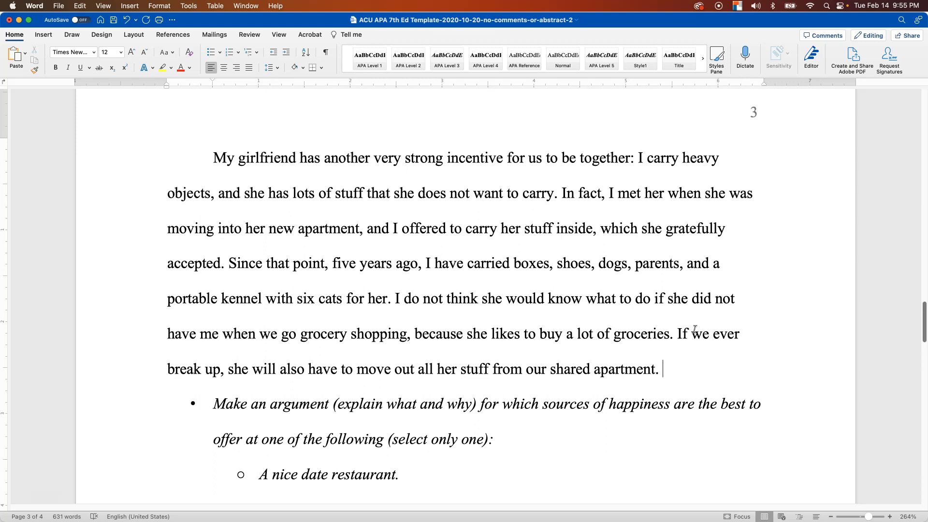
# Extend the move-out sentence before its period with ", which she has told me she does not want to do".
pyautogui.moveTo(228, 369); pyautogui.dragTo(630, 372)
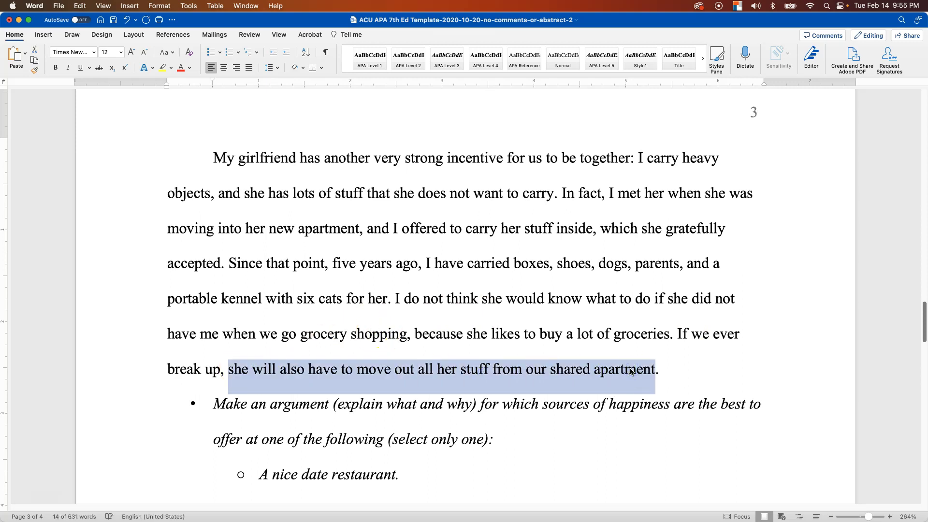
pyautogui.press('Right')
pyautogui.write(', which she has told me')
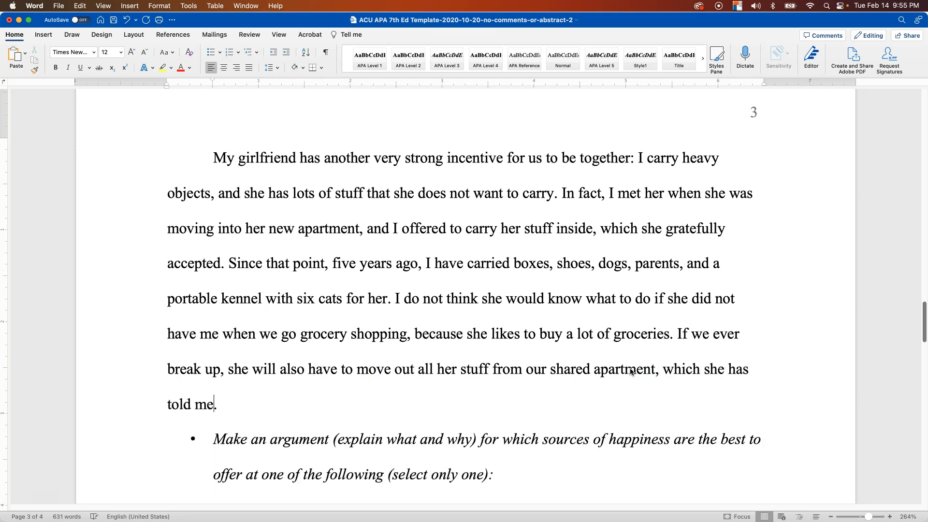
pyautogui.write(' she does not want to do')
# Start another sentence: "In fact, she once told me that it would be too much of a pain to break up with me".
pyautogui.press('Right')
pyautogui.write('In fact, she')
pyautogui.write(' once told me that ')
pyautogui.write('sh')
pyautogui.press('BackSpace')
pyautogui.press('BackSpace')
pyautogui.write('it would be ')
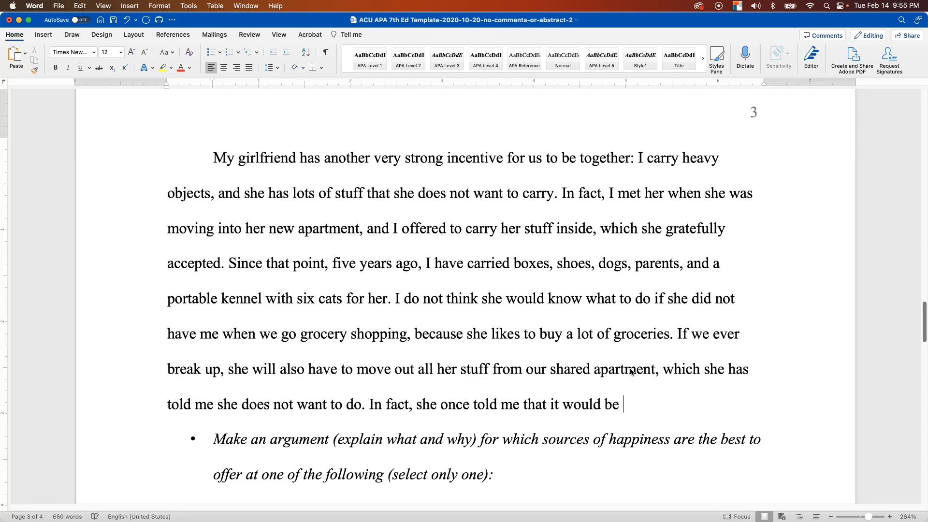
pyautogui.write('too much of a pain to break ')
pyautogui.write('up with me')
# End the sentence with a parenthetical citation giving the girlfriend's initial and surname, "personal communication" and the date February 13, 2023.
pyautogui.write(' (')
pyautogui.write('B. Simone')
pyautogui.write(', ')
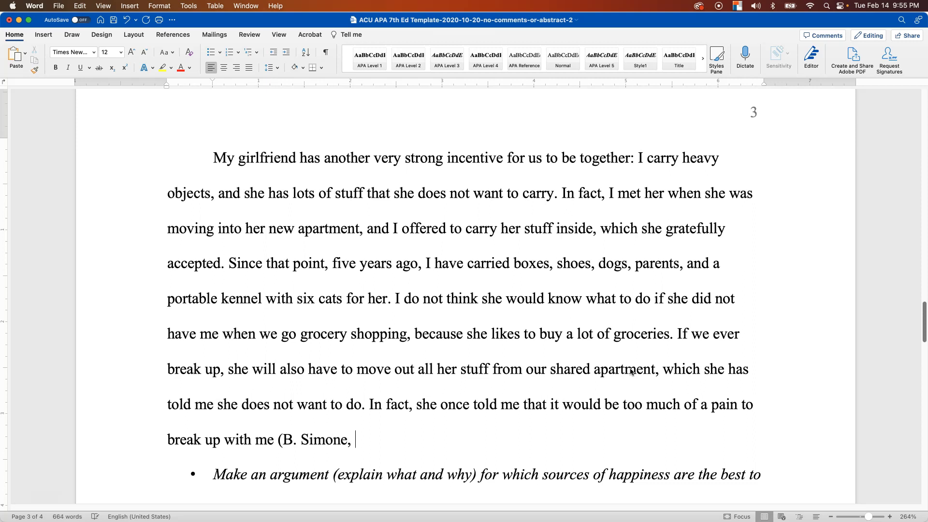
pyautogui.write('personal communciation')
pyautogui.press('BackSpace')
pyautogui.press('BackSpace')
pyautogui.press('BackSpace')
pyautogui.press('BackSpace')
pyautogui.press('BackSpace')
pyautogui.press('BackSpace')
pyautogui.write('ication, February 13, 202')
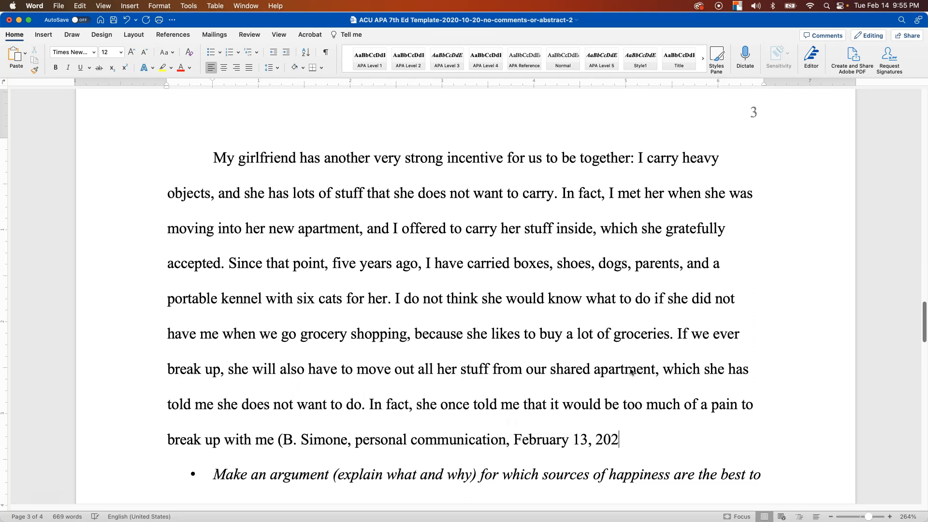
pyautogui.write('3).')
pyautogui.moveTo(377, 397); pyautogui.dragTo(270, 439)
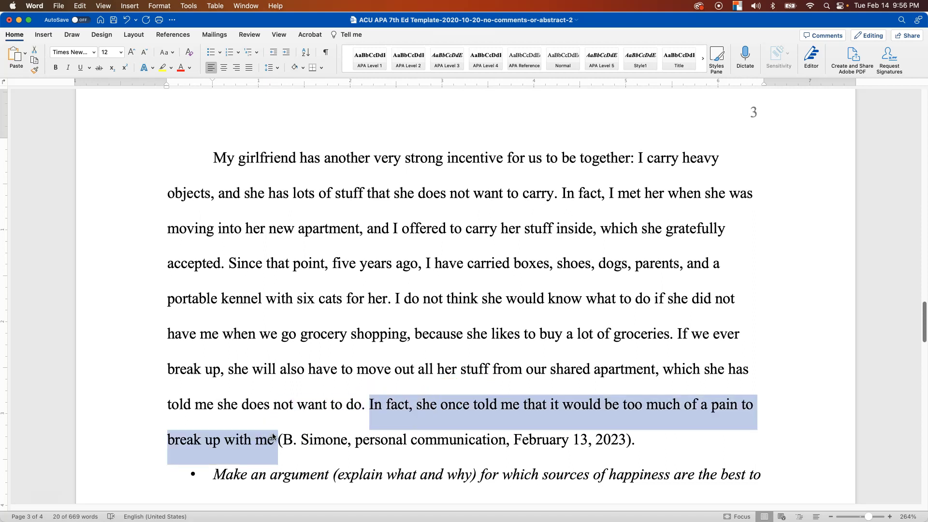
pyautogui.moveTo(587, 440); pyautogui.dragTo(540, 441)
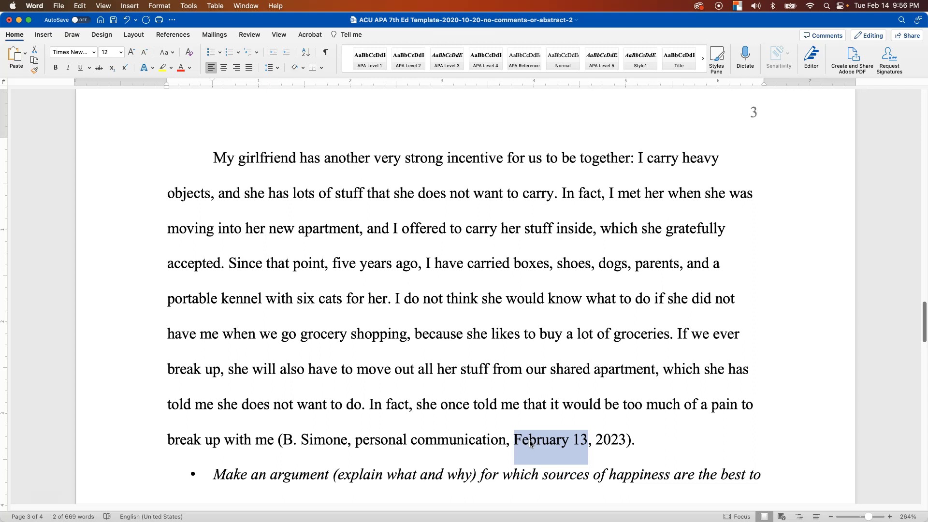
pyautogui.click(643, 441)
pyautogui.write('Because I k')
pyautogui.press('BackSpace')
pyautogui.press('BackSpace')
pyautogui.press('BackSpace')
pyautogui.press('BackSpace')
pyautogui.press('BackSpace')
pyautogui.press('BackSpace')
pyautogui.press('BackSpace')
pyautogui.press('BackSpace')
pyautogui.press('BackSpace')
pyautogui.press('BackSpace')
pyautogui.press('BackSpace')
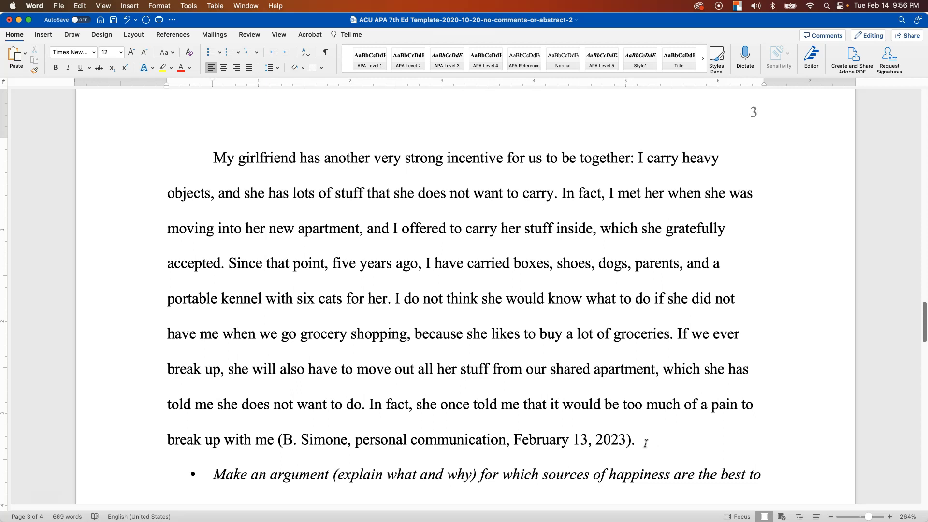
pyautogui.scroll(10, 634, 438)
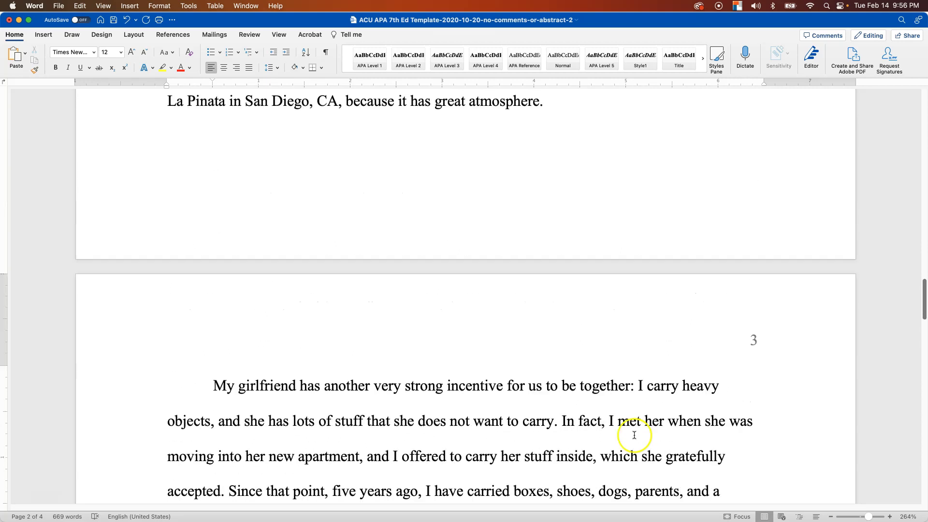
pyautogui.scroll(-12, 635, 437)
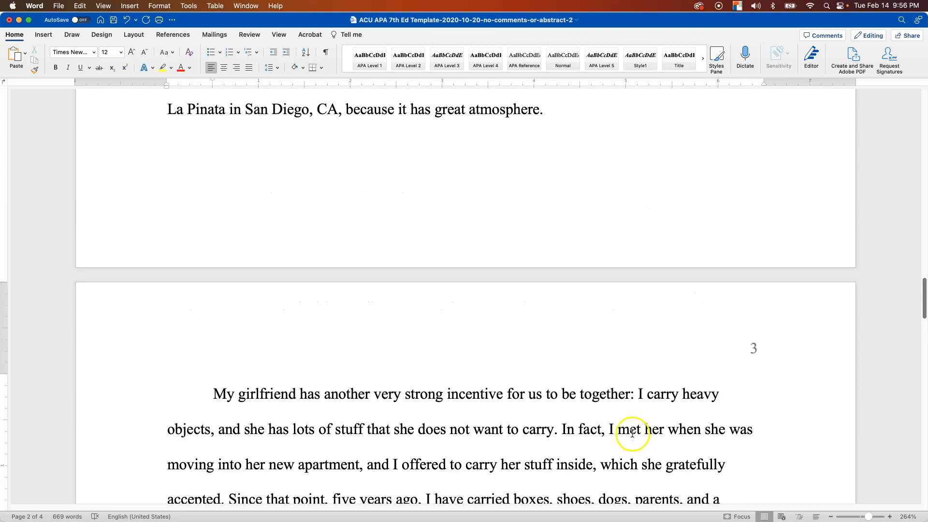
pyautogui.scroll(2, 632, 433)
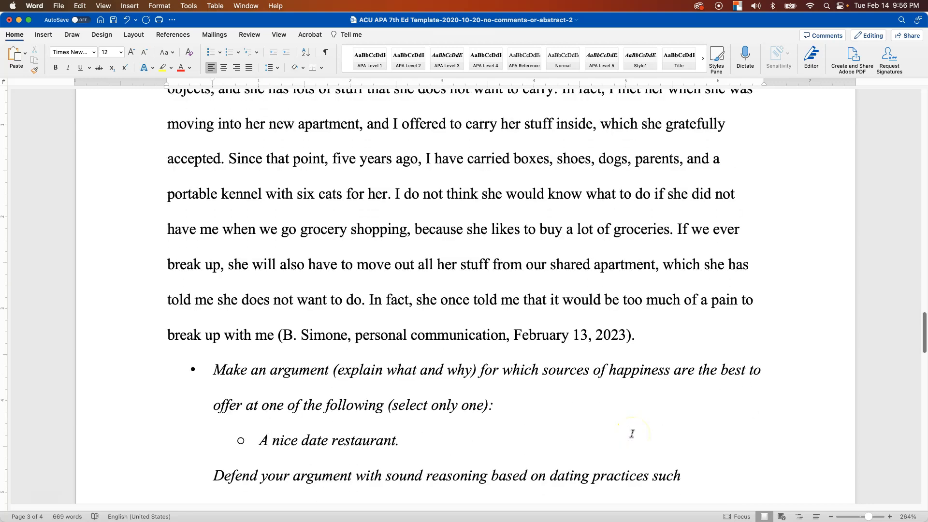
pyautogui.scroll(1, 632, 433)
pyautogui.click(631, 433)
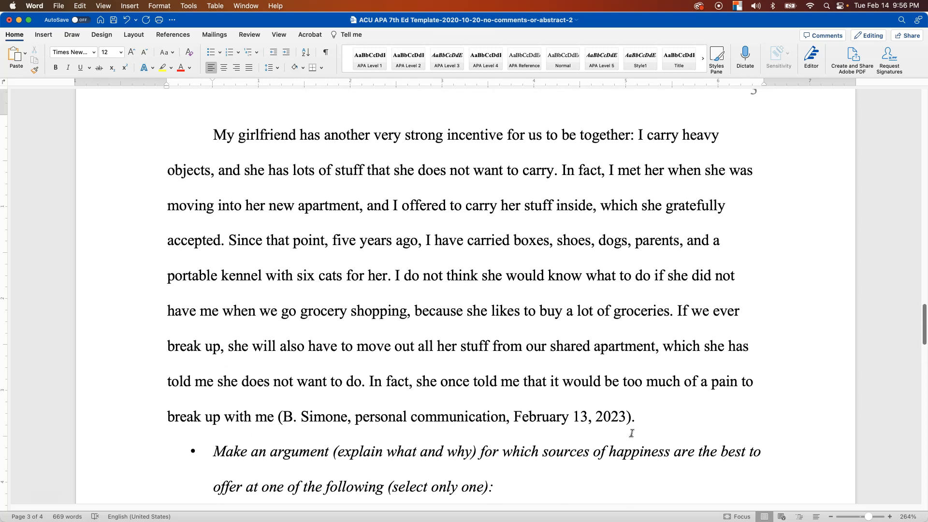
pyautogui.write('Since I know')
pyautogui.press('BackSpace')
pyautogui.press('BackSpace')
pyautogui.press('BackSpace')
pyautogui.press('BackSpace')
pyautogui.press('BackSpace')
pyautogui.press('BackSpace')
pyautogui.press('BackSpace')
pyautogui.press('BackSpace')
pyautogui.press('BackSpace')
pyautogui.press('BackSpace')
pyautogui.press('BackSpace')
pyautogui.press('BackSpace')
# Start a sentence: "However, since I know that she does not want to go grocery shopping today and we do not have anything in the house to eat,".
pyautogui.write('However, sinc')
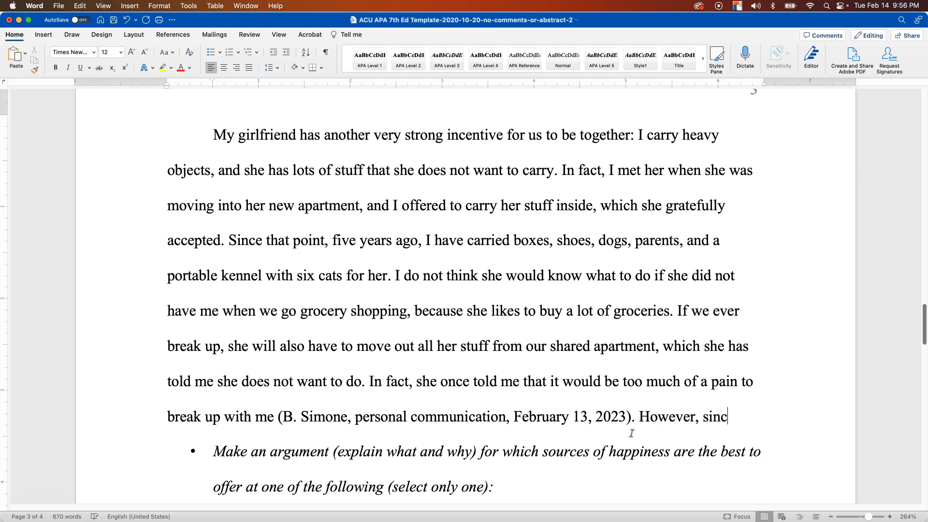
pyautogui.write('e I know that she does')
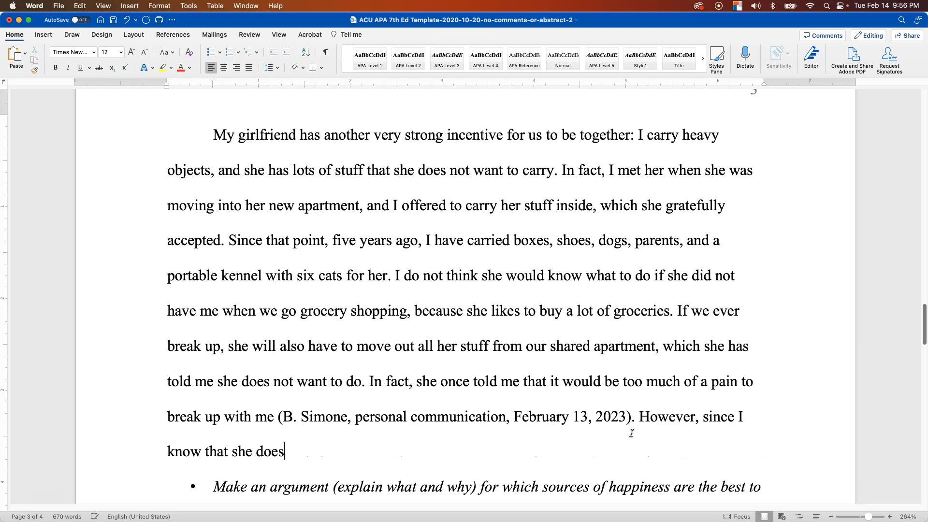
pyautogui.write(' not want to go grocery shopping today and')
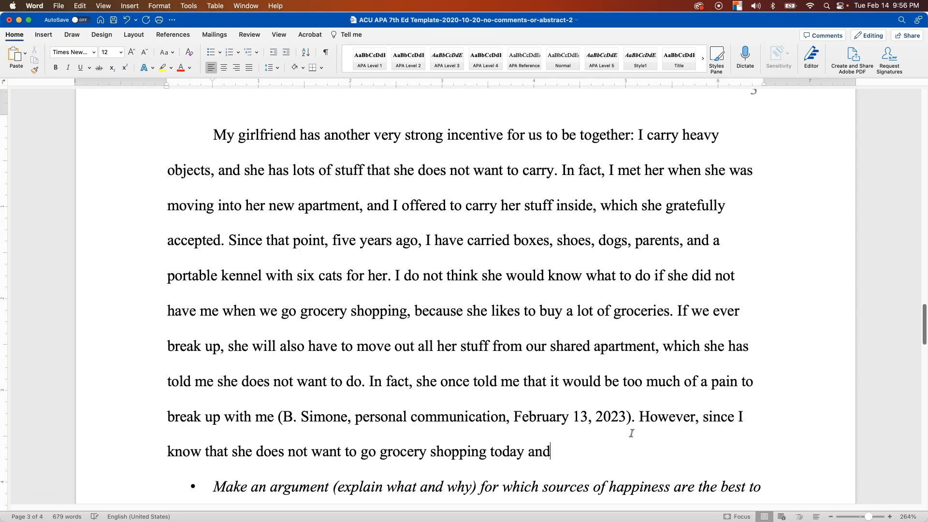
pyautogui.write(' we do not')
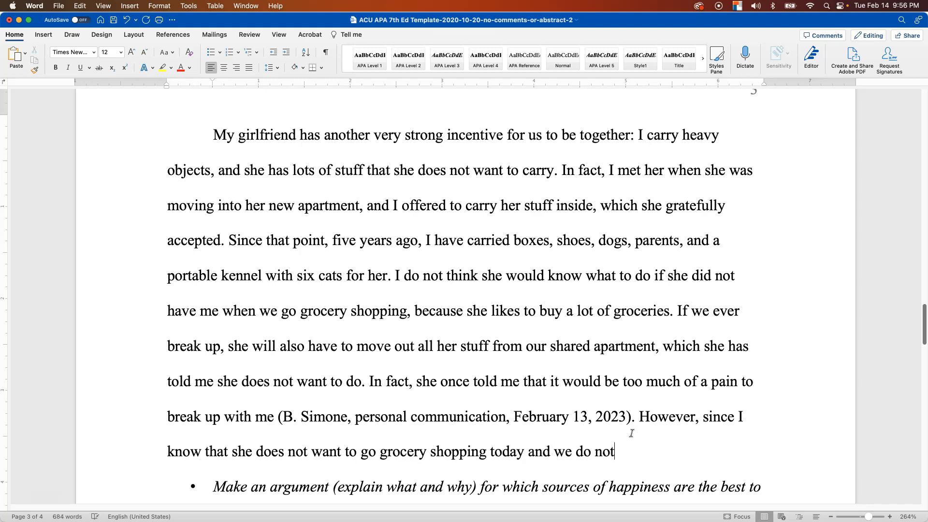
pyautogui.write(' have anything ')
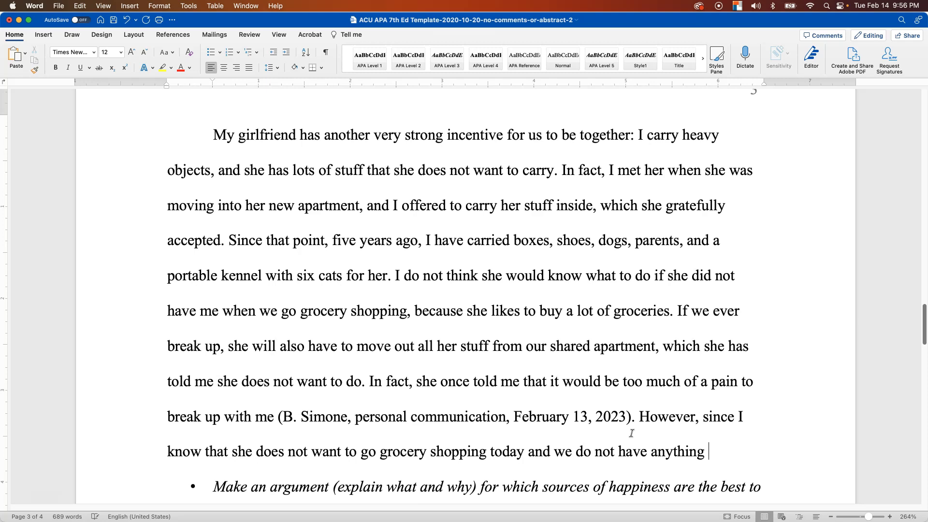
pyautogui.write('in the house to eat, ')
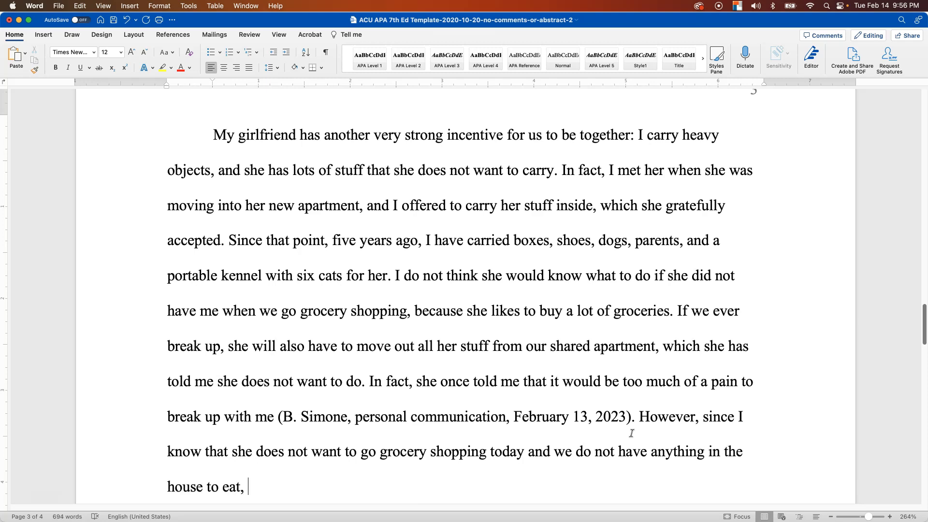
# Complete the sentence about having nothing to eat with "I think she would love to go and eat out at a restaurant".
pyautogui.write('I think she would love to')
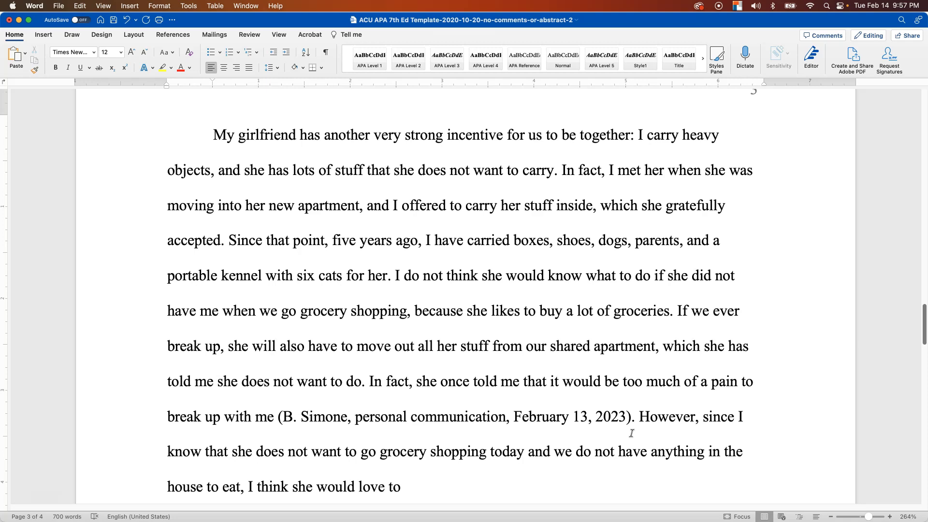
pyautogui.write('go and eat ou')
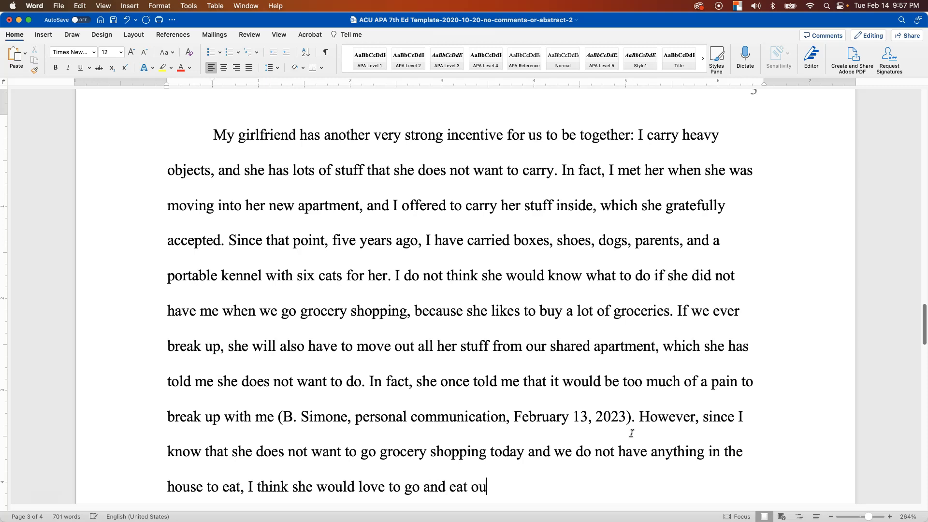
pyautogui.write('t at a restaurant')
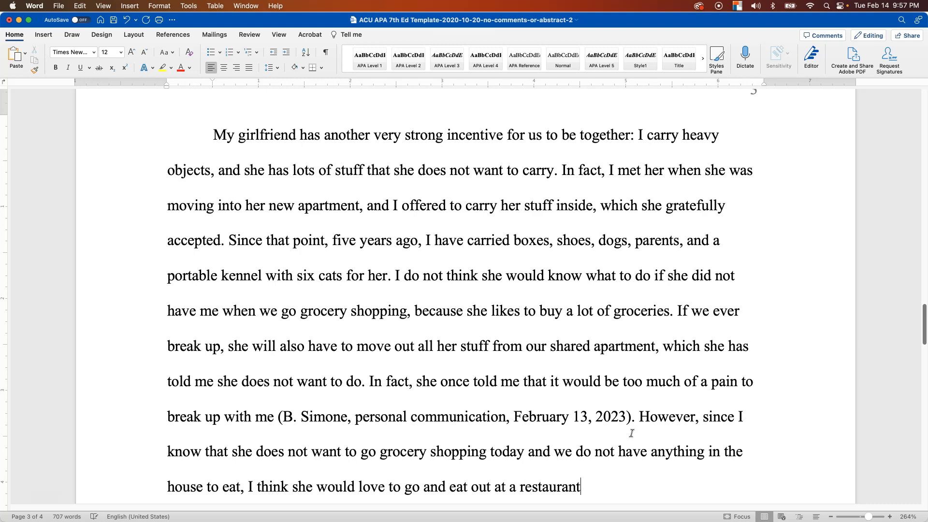
# Close the restaurant sentence with a period and add "This is important because we can order lots of leftovers for me to carry home.".
pyautogui.write('. This is improtan')
pyautogui.press('BackSpace')
pyautogui.press('BackSpace')
pyautogui.press('BackSpace')
pyautogui.press('BackSpace')
pyautogui.press('BackSpace')
pyautogui.write('ortant be')
pyautogui.write('cause we can order ')
pyautogui.write('lots of lefto')
pyautogui.write('vers')
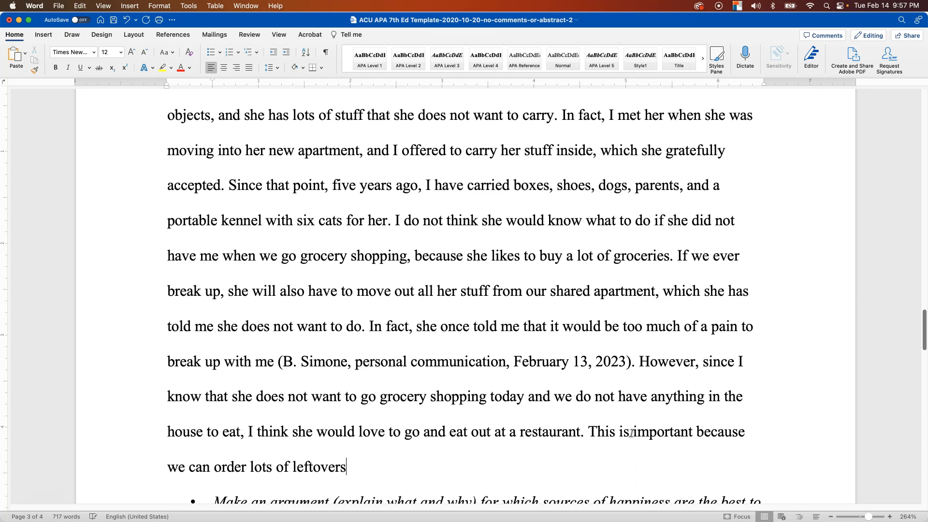
pyautogui.write(' for me to carry home.')
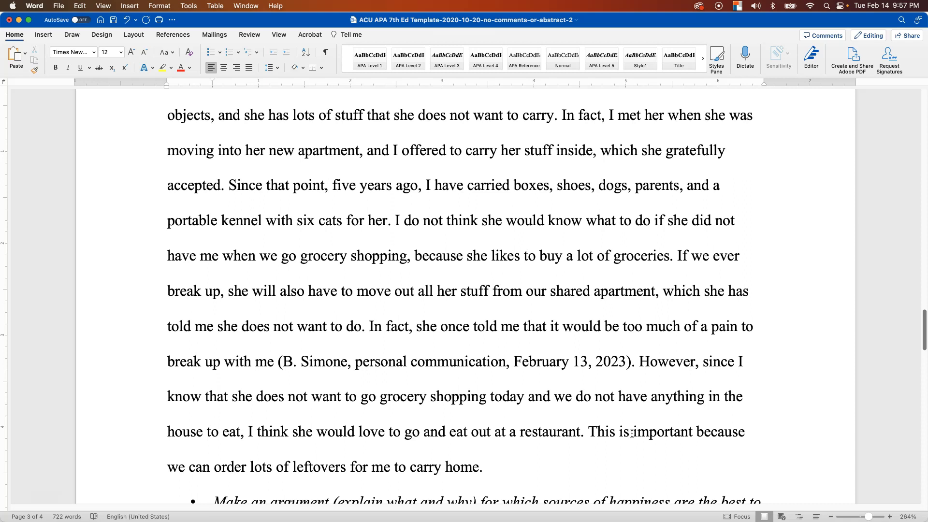
# Review the carrying-heavy-objects paragraph sentence by sentence, from its topic sentence through examples and citation to the restaurant and leftovers conclusion.
pyautogui.scroll(1, 608, 426)
pyautogui.scroll(1, 607, 426)
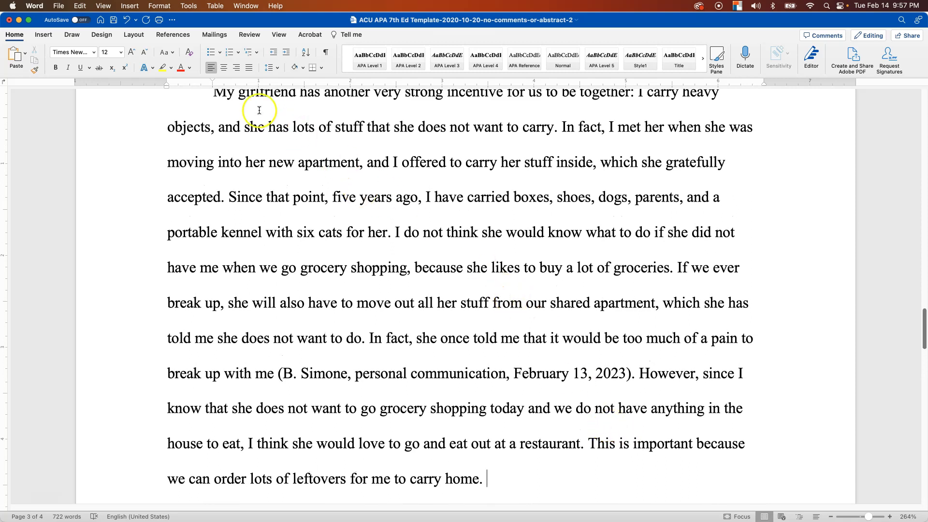
pyautogui.moveTo(218, 93); pyautogui.dragTo(450, 133)
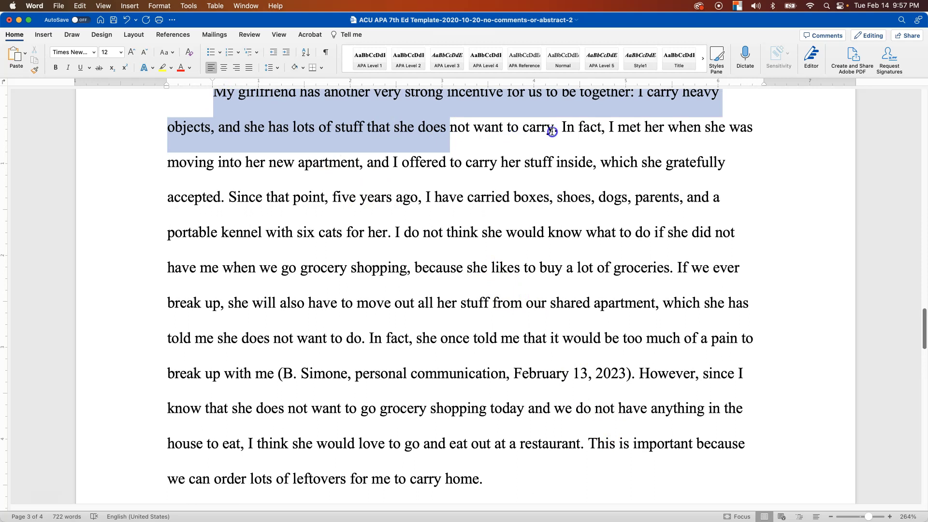
pyautogui.moveTo(561, 128); pyautogui.dragTo(405, 234)
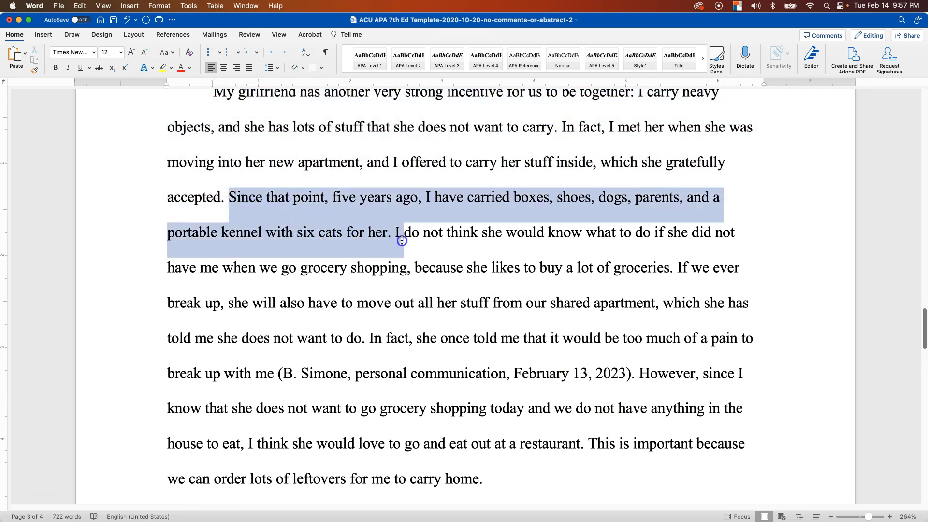
pyautogui.click(401, 234)
pyautogui.moveTo(546, 247); pyautogui.dragTo(352, 337)
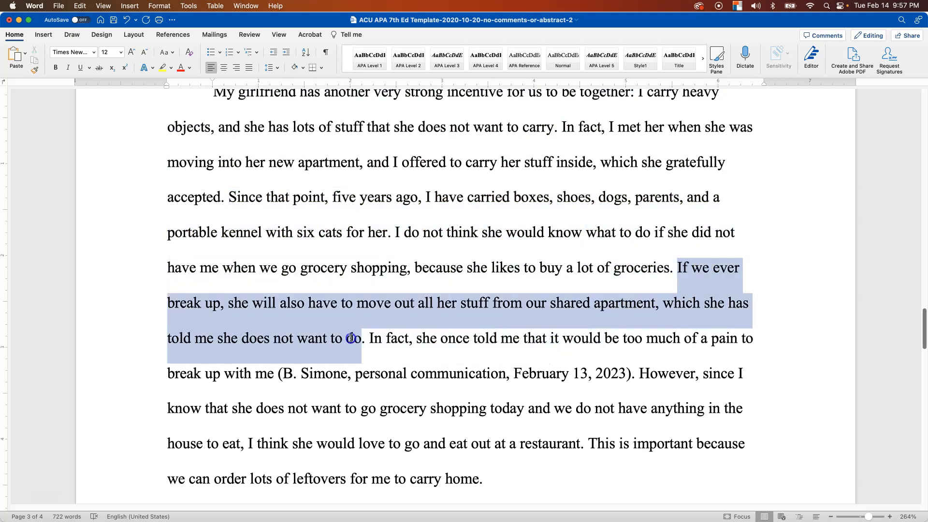
pyautogui.click(376, 338)
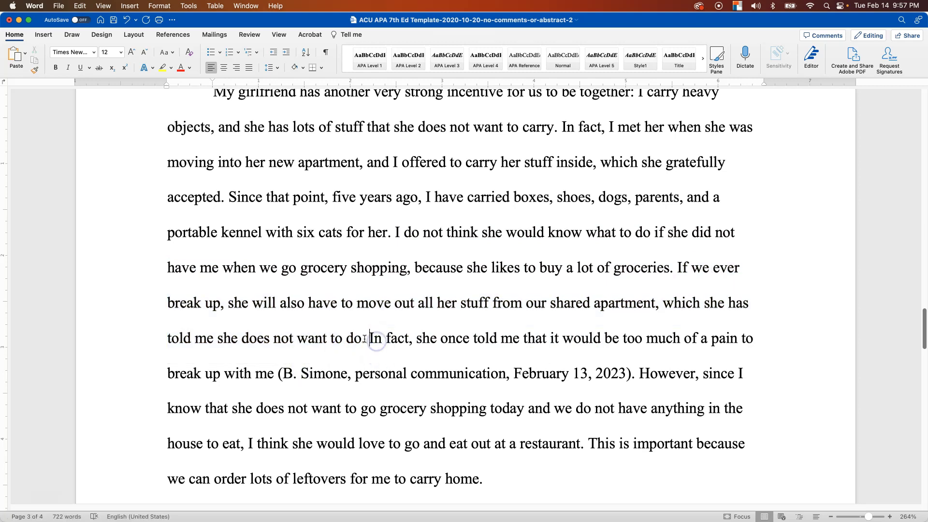
pyautogui.moveTo(376, 338); pyautogui.dragTo(292, 366)
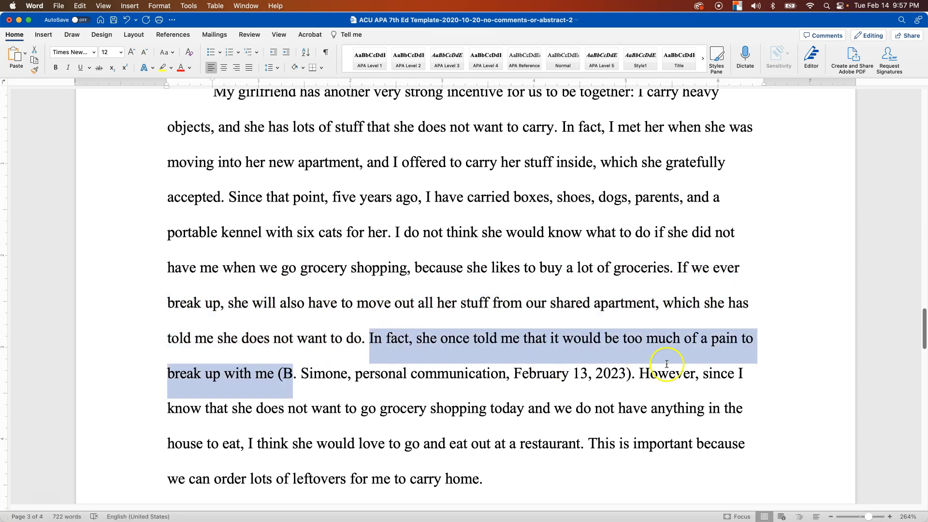
pyautogui.doubleClick(639, 382)
pyautogui.moveTo(637, 393); pyautogui.dragTo(589, 435)
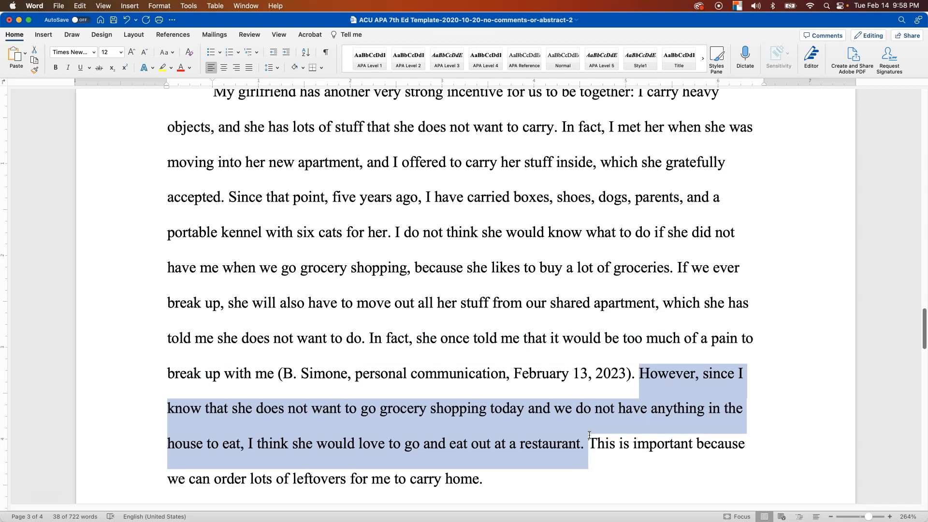
pyautogui.moveTo(605, 443); pyautogui.dragTo(560, 476)
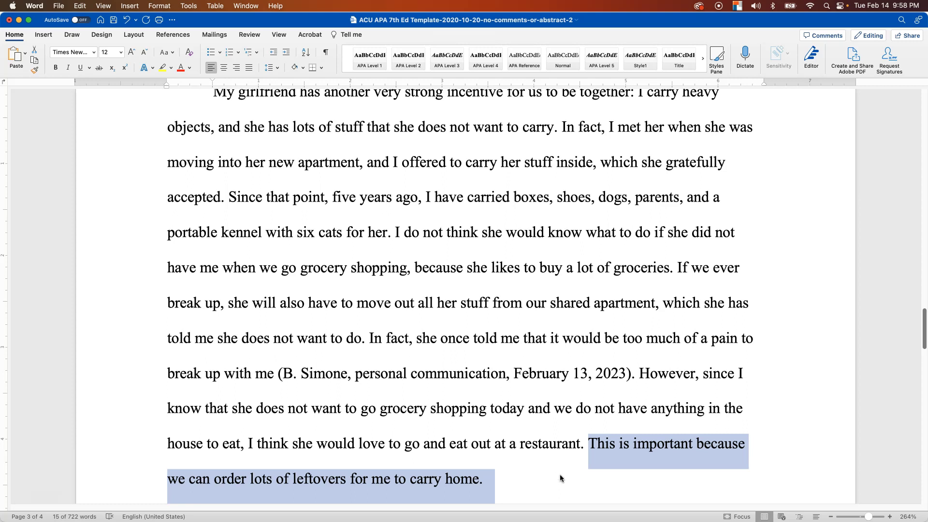
# Review the bulleted list of relationship happiness sources and the introduction and great-kisser paragraphs that develop it.
pyautogui.scroll(10, 573, 382)
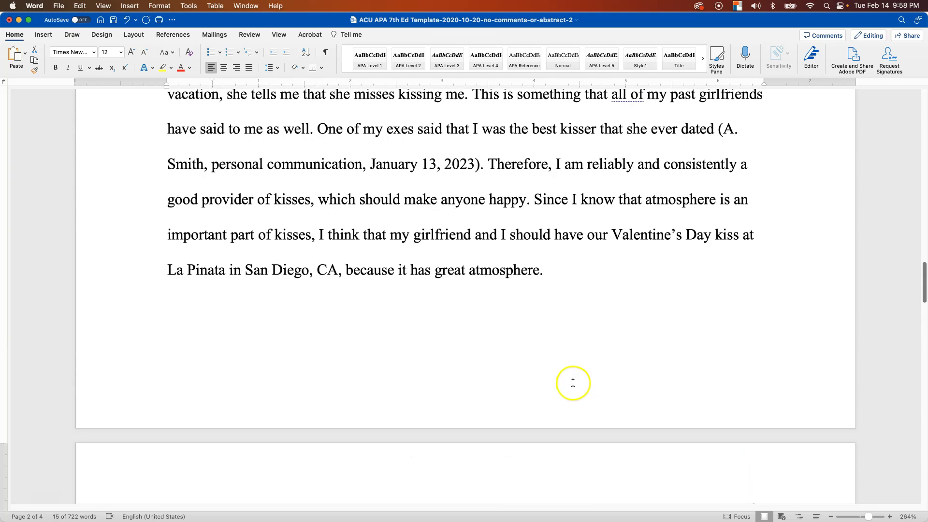
pyautogui.scroll(5, 573, 383)
pyautogui.click(431, 303)
pyautogui.scroll(2, 430, 326)
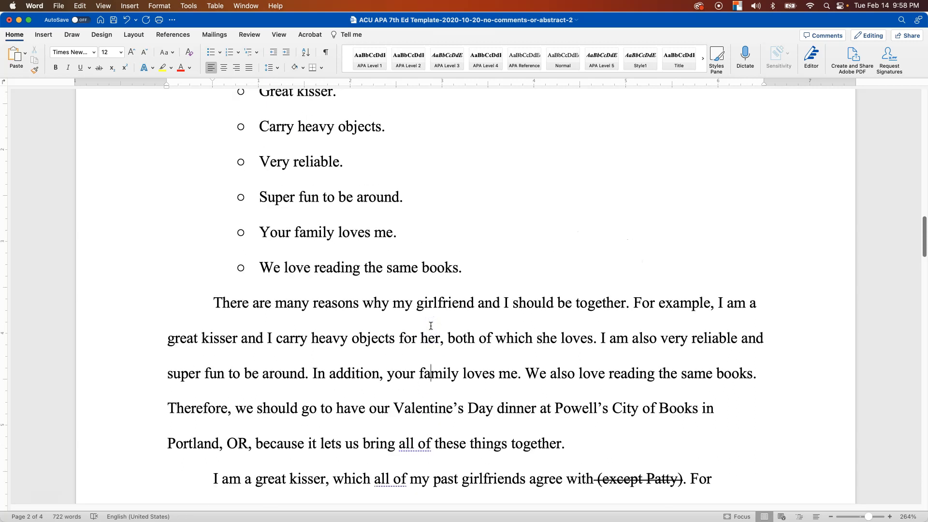
pyautogui.scroll(3, 430, 326)
pyautogui.moveTo(213, 199); pyautogui.dragTo(223, 198)
pyautogui.keyDown('shift'); pyautogui.click(473, 417); pyautogui.keyUp('shift')
pyautogui.click(472, 410)
pyautogui.keyDown('shift'); pyautogui.click(282, 259); pyautogui.keyUp('shift')
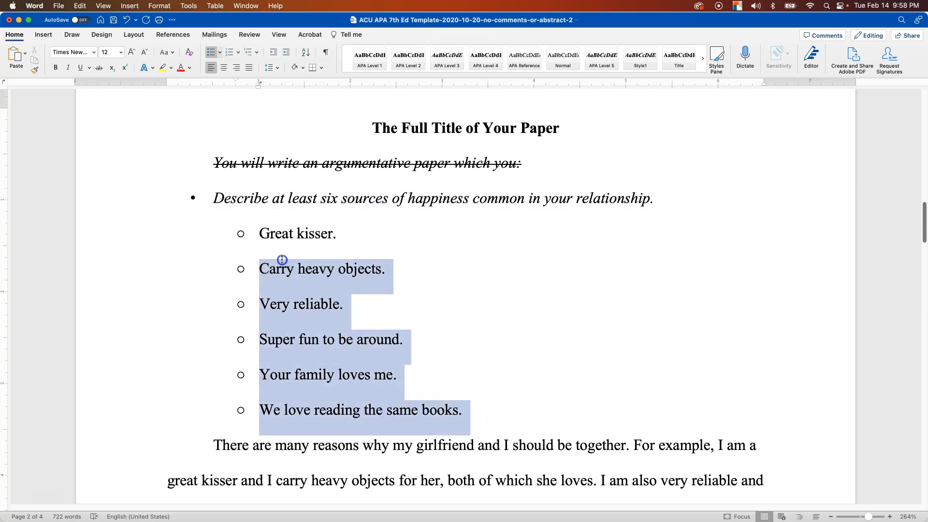
pyautogui.keyDown('shift'); pyautogui.click(273, 233); pyautogui.keyUp('shift')
pyautogui.scroll(-3, 320, 369)
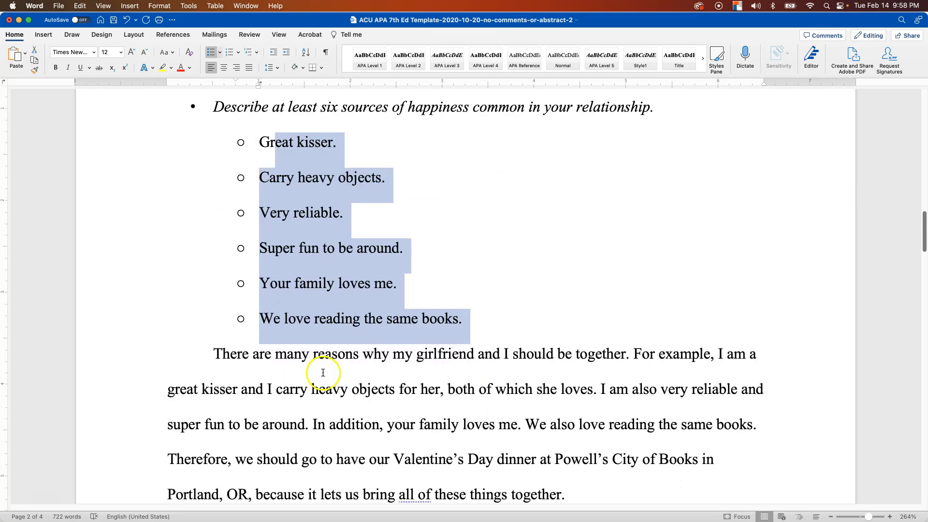
pyautogui.scroll(-10, 323, 372)
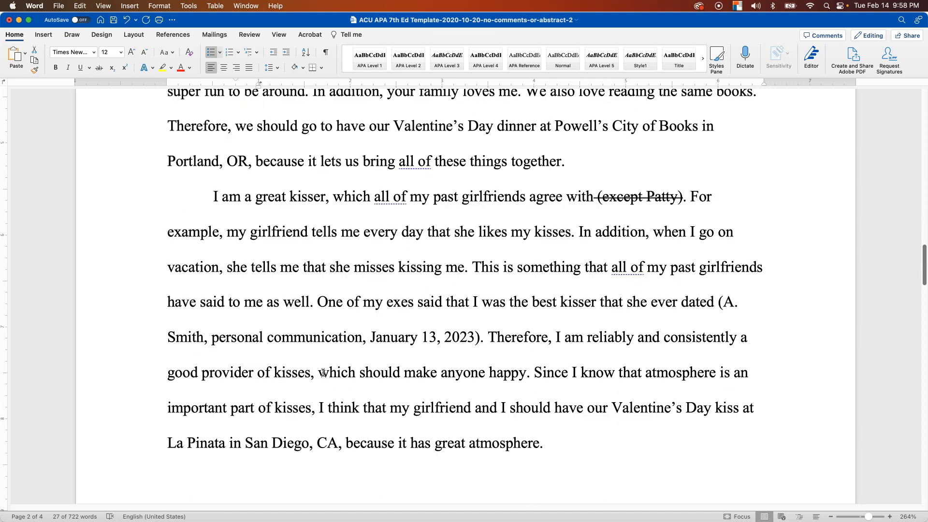
pyautogui.scroll(-1, 323, 373)
pyautogui.scroll(-4, 323, 372)
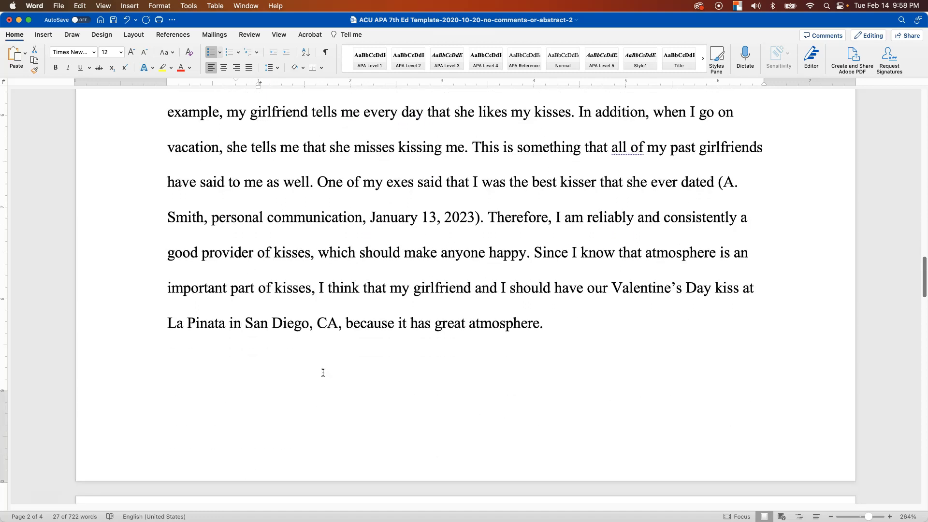
pyautogui.scroll(-1, 323, 373)
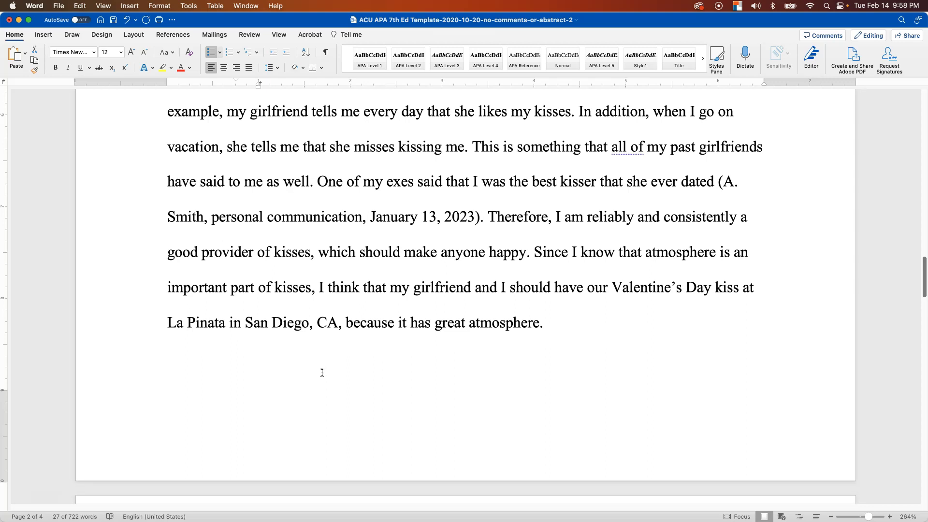